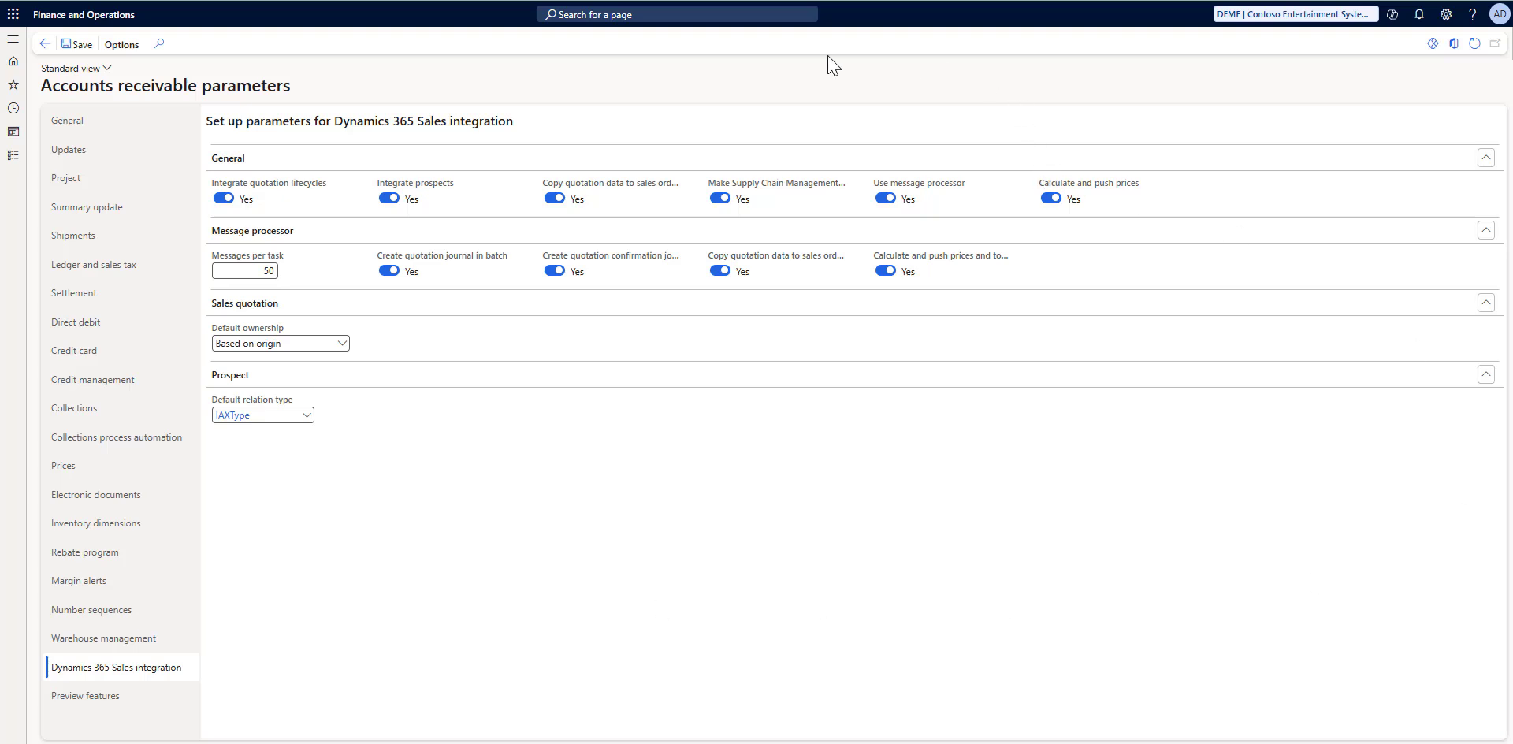
mouse_move(315, 193)
mouse_move(802, 190)
mouse_move(1095, 197)
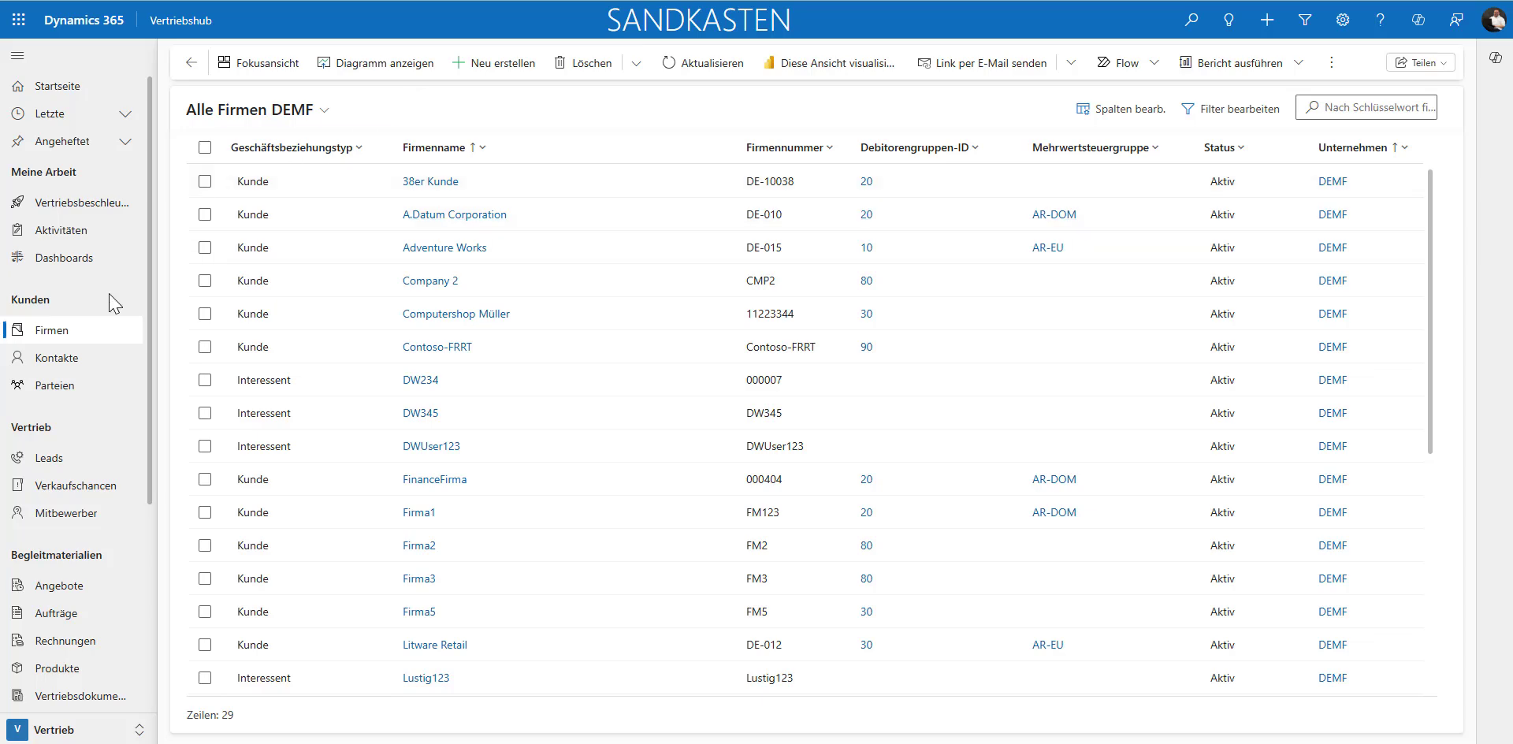
Step: Create a new account in the Firmen list with the name Company 123 and the account number CMP123
click(482, 66)
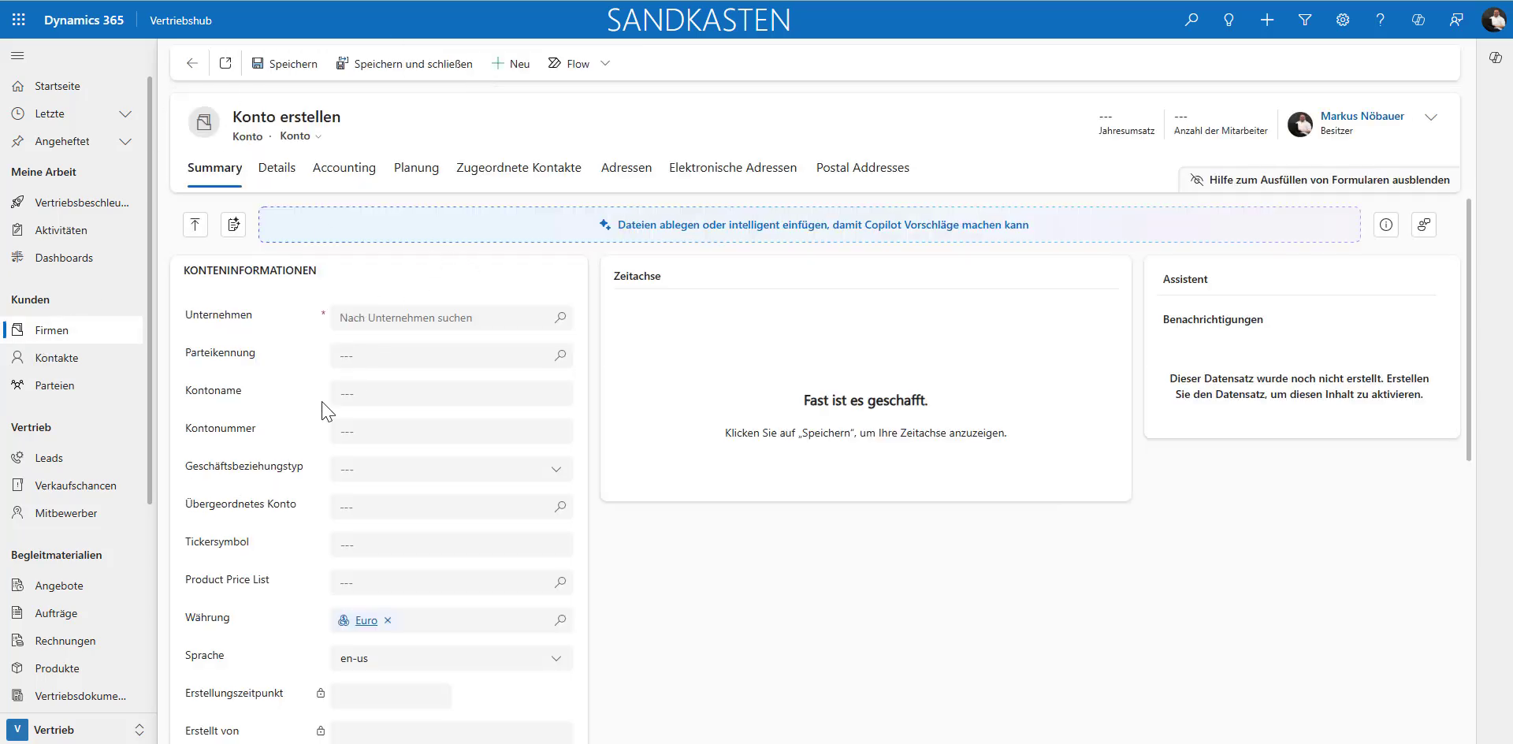
click(348, 389)
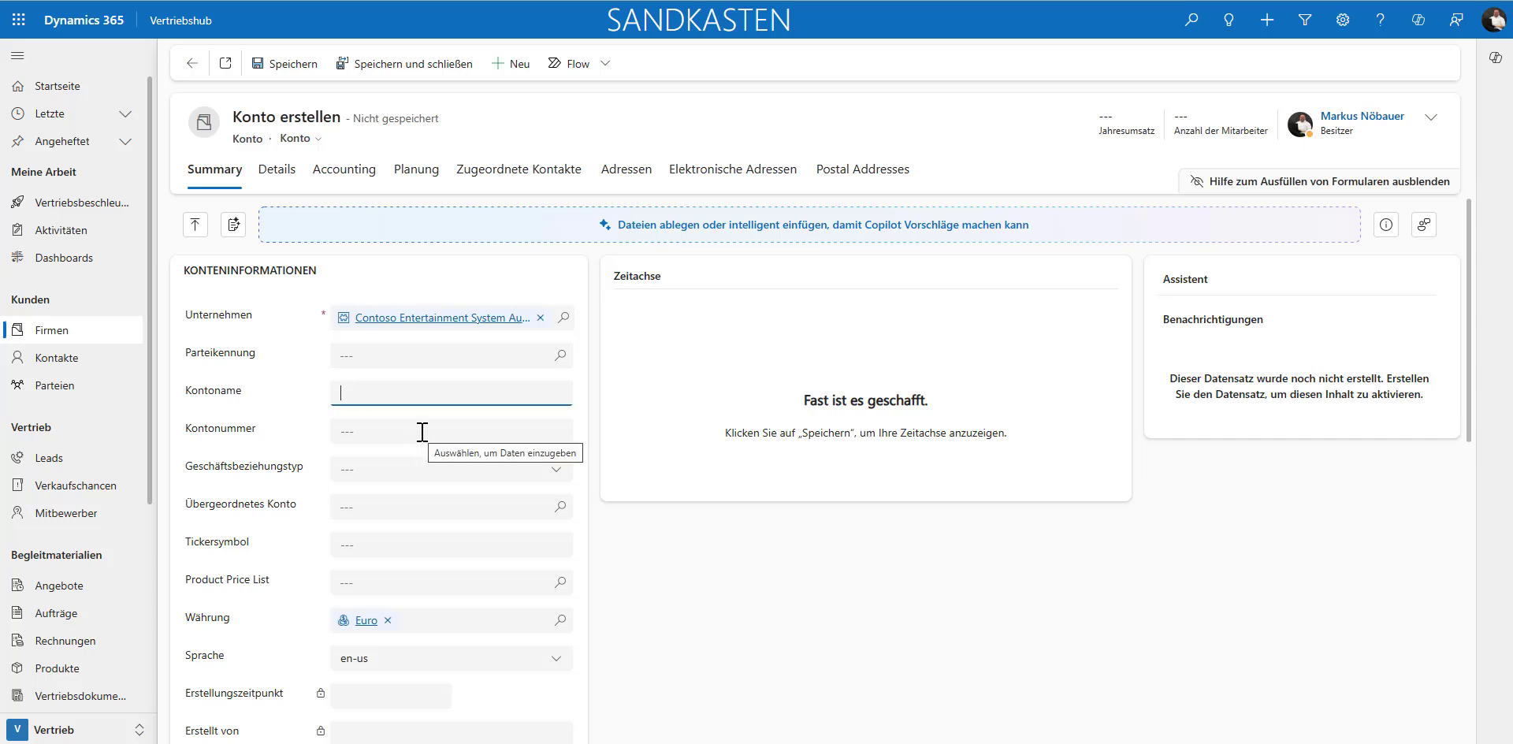
text(Co)
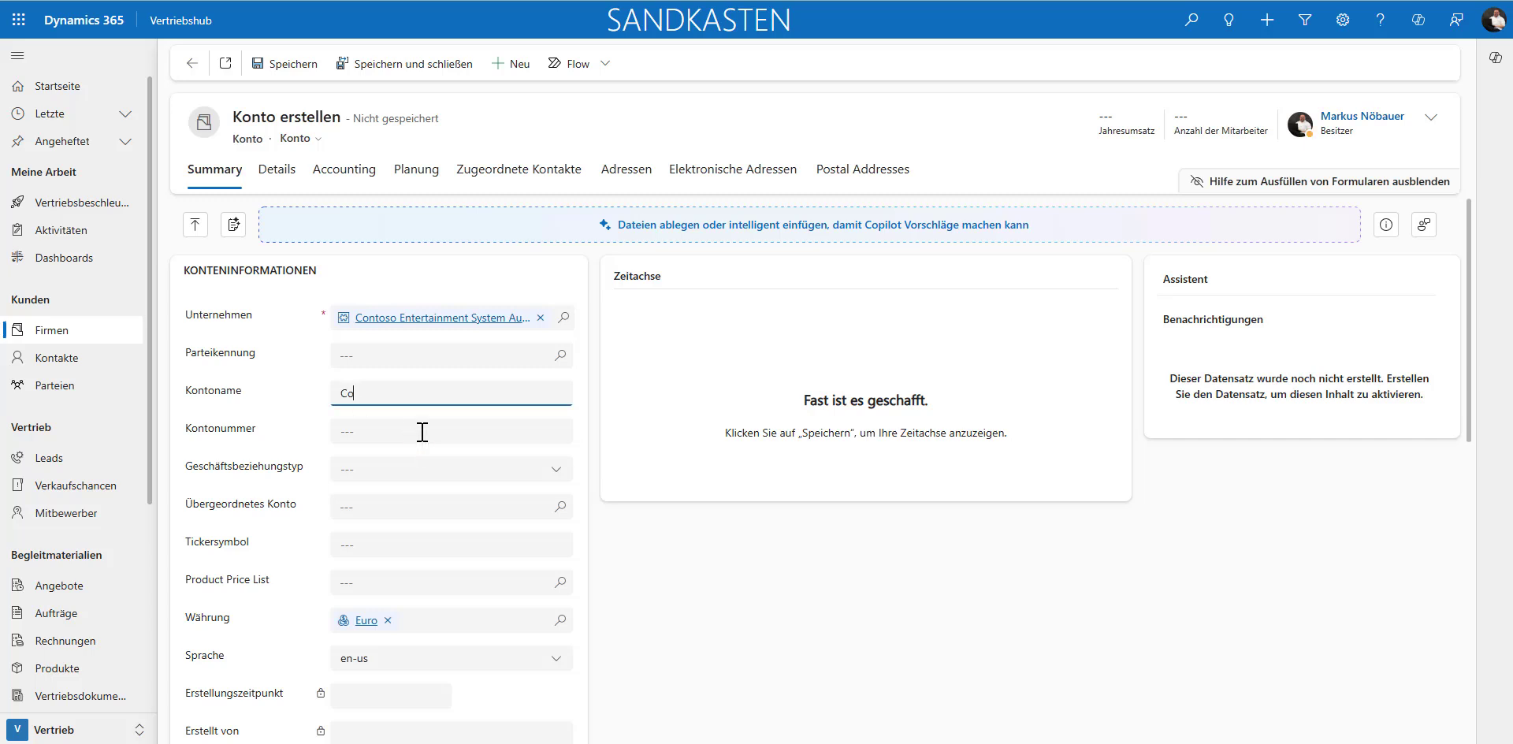
text(mpany 123)
key(Tab)
text(CMP)
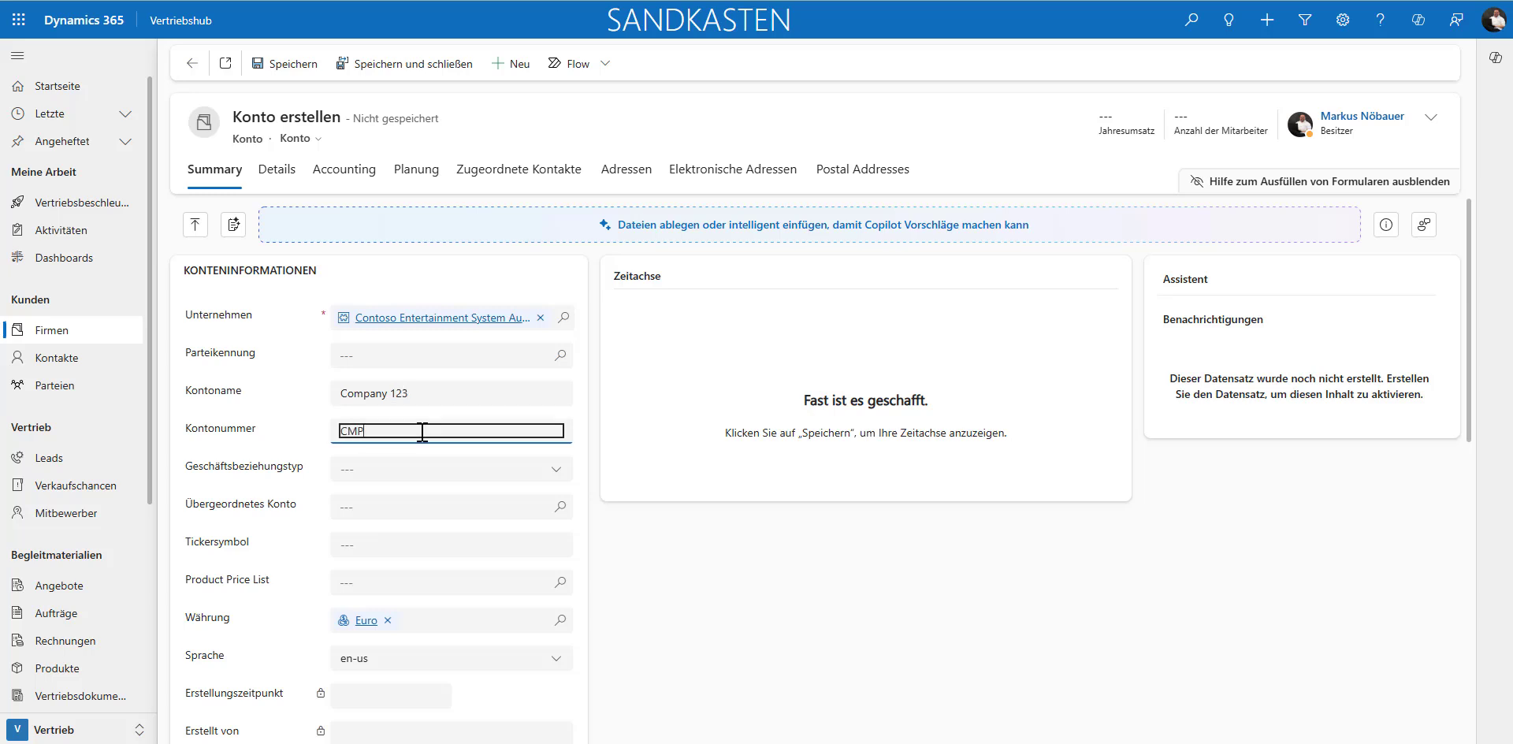
text(123)
Step: Set the relationship type to Interessent and the product price list to Default price list - EUR, and save the account
click(459, 473)
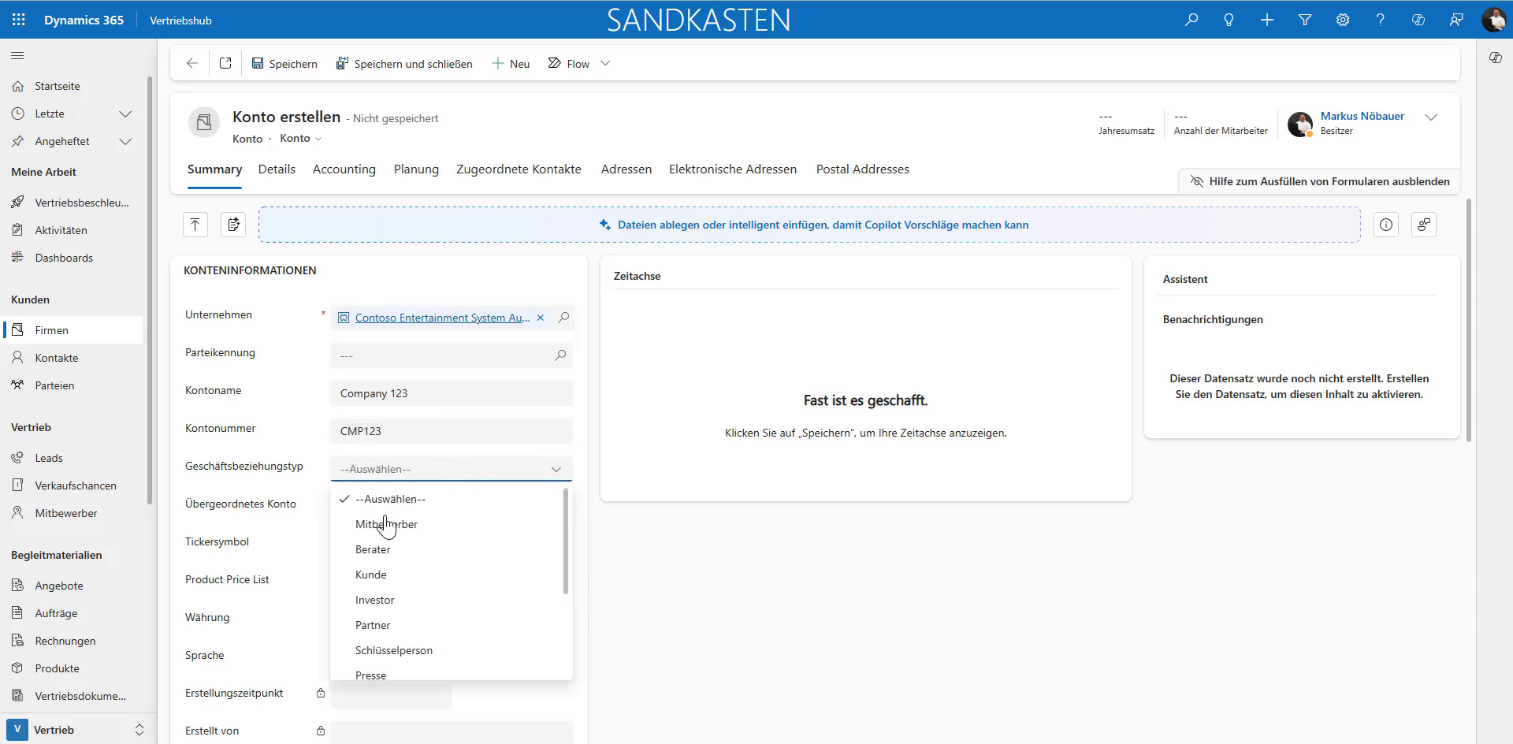
scroll(414, 563, down, 1)
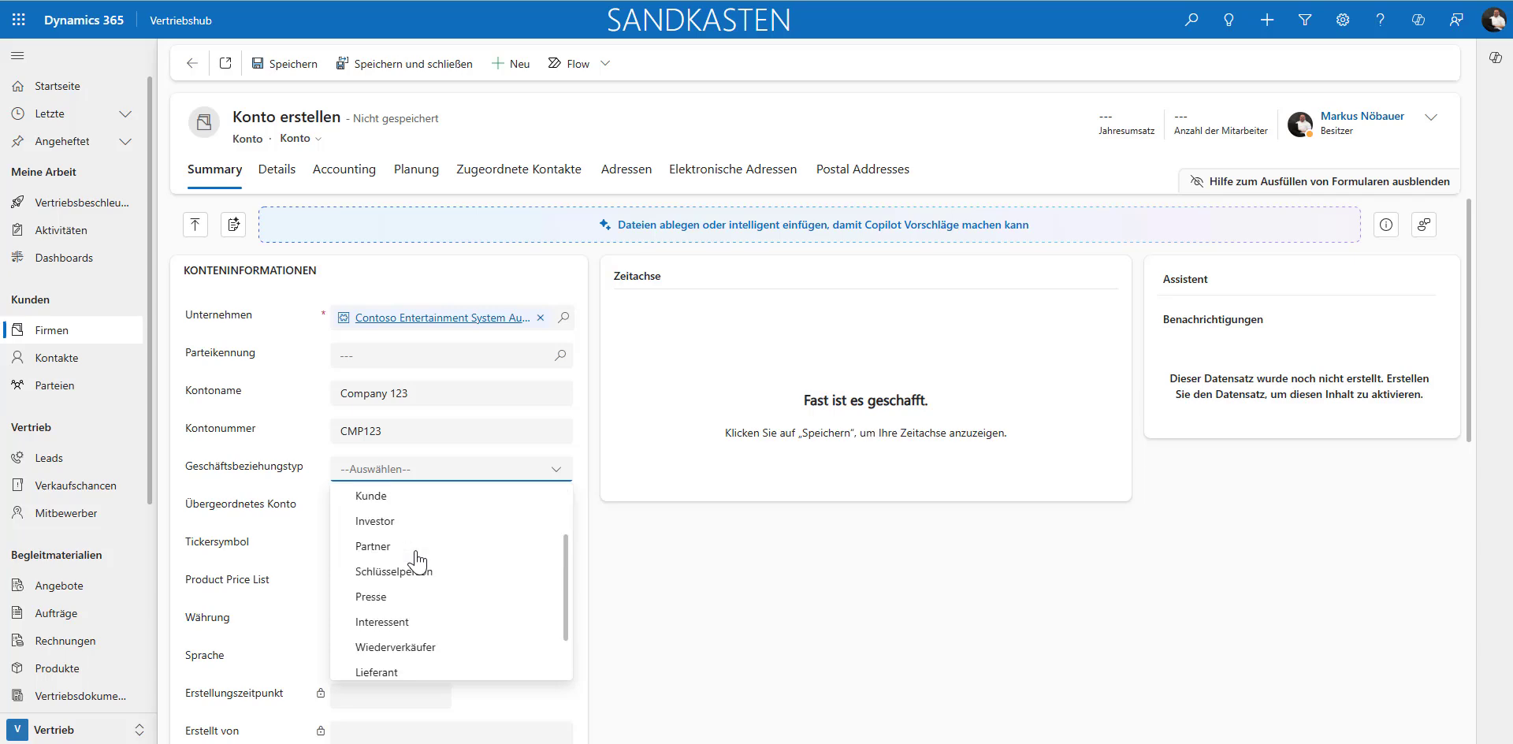
click(376, 622)
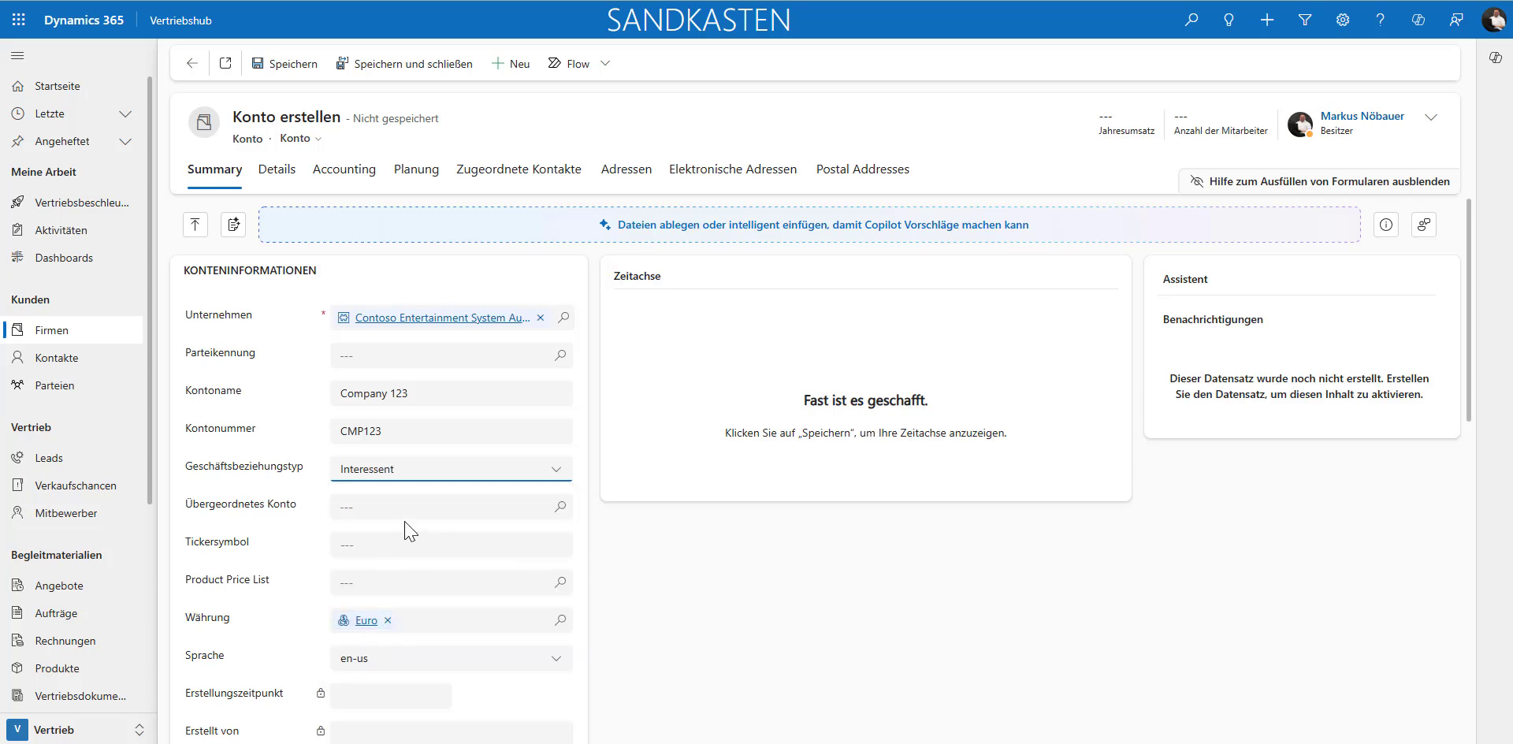
scroll(410, 524, down, 2)
click(399, 419)
click(560, 425)
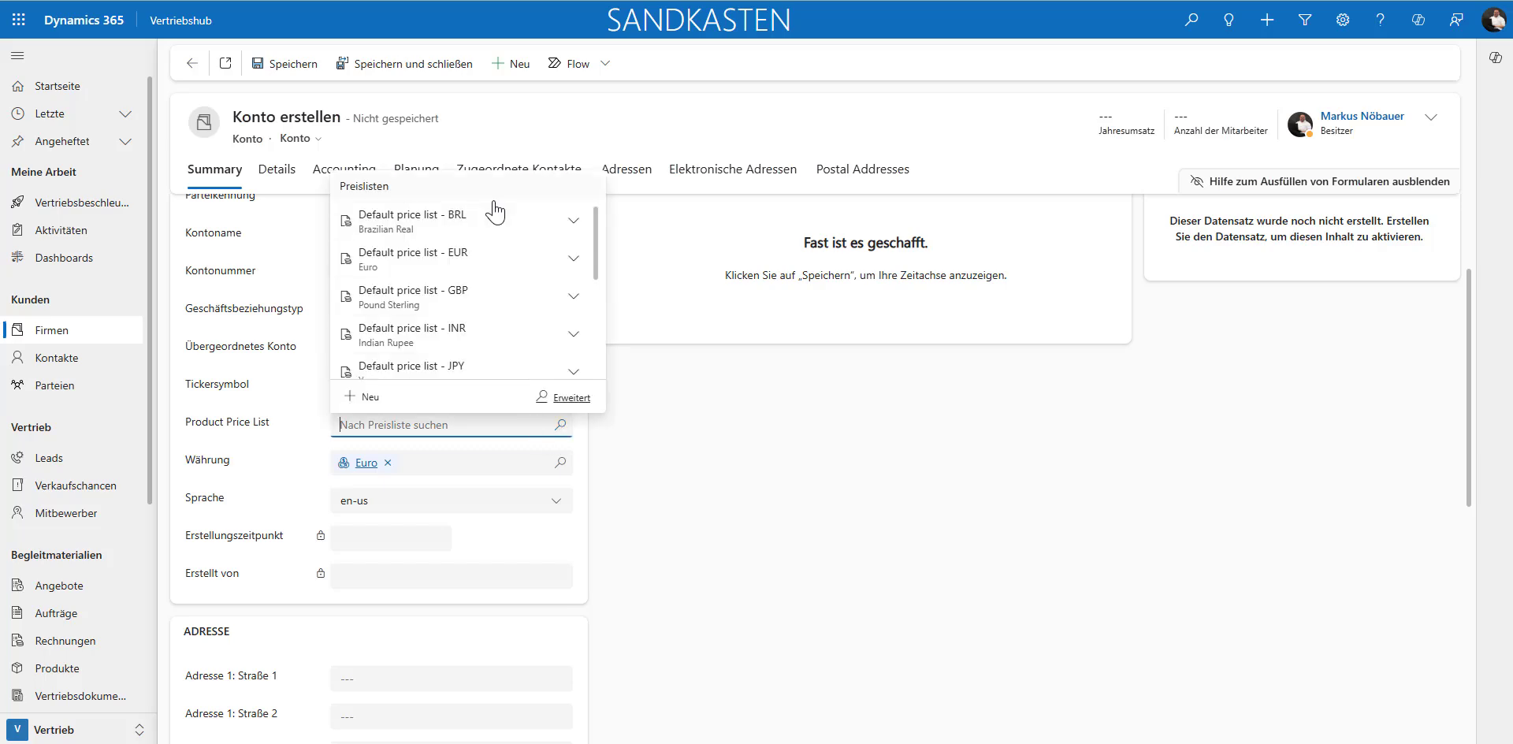
click(429, 262)
scroll(768, 473, up, 2)
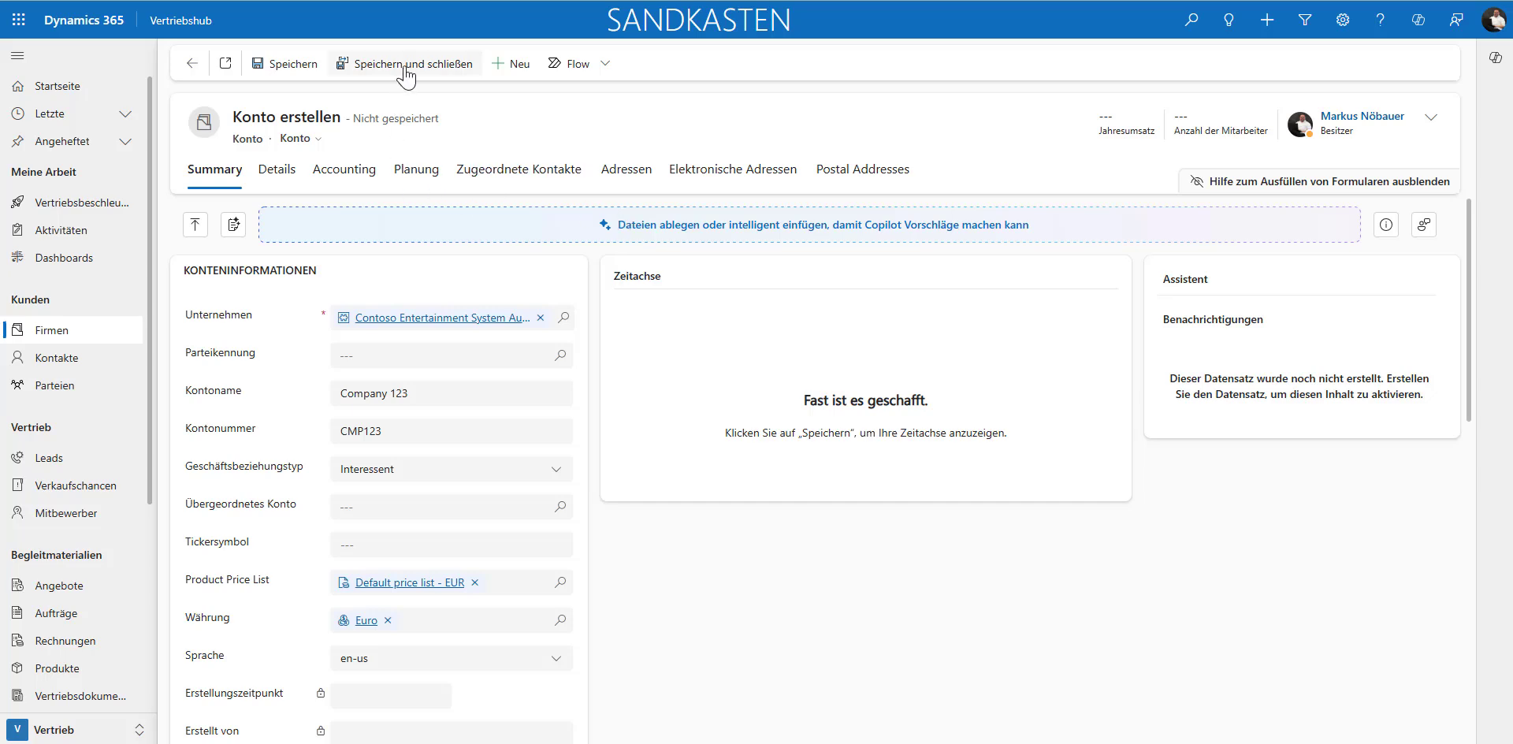
key(ctrl+s)
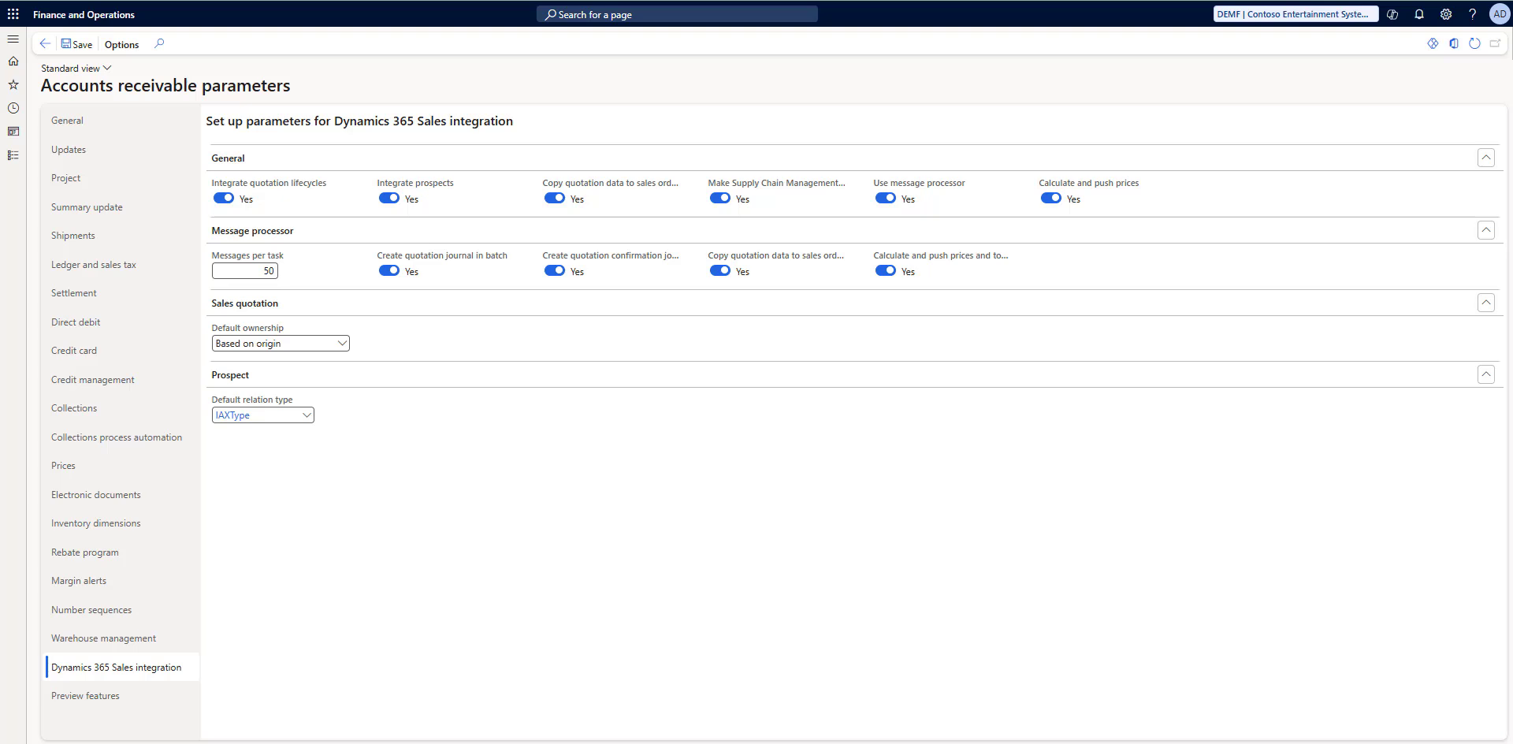
Step: Switch to Finance and Operations and open the prospect record CMP123 from the All prospects list
click(13, 38)
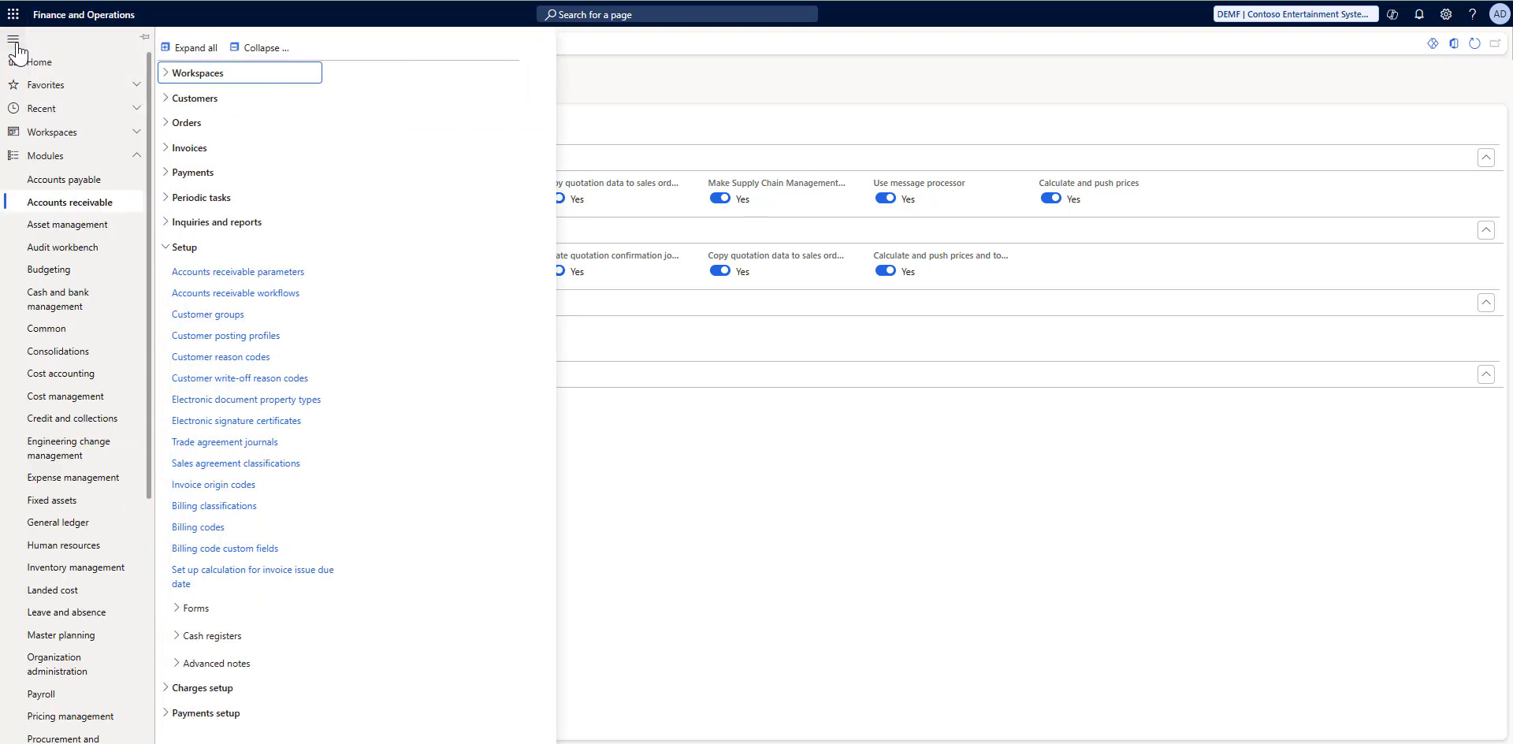
click(63, 85)
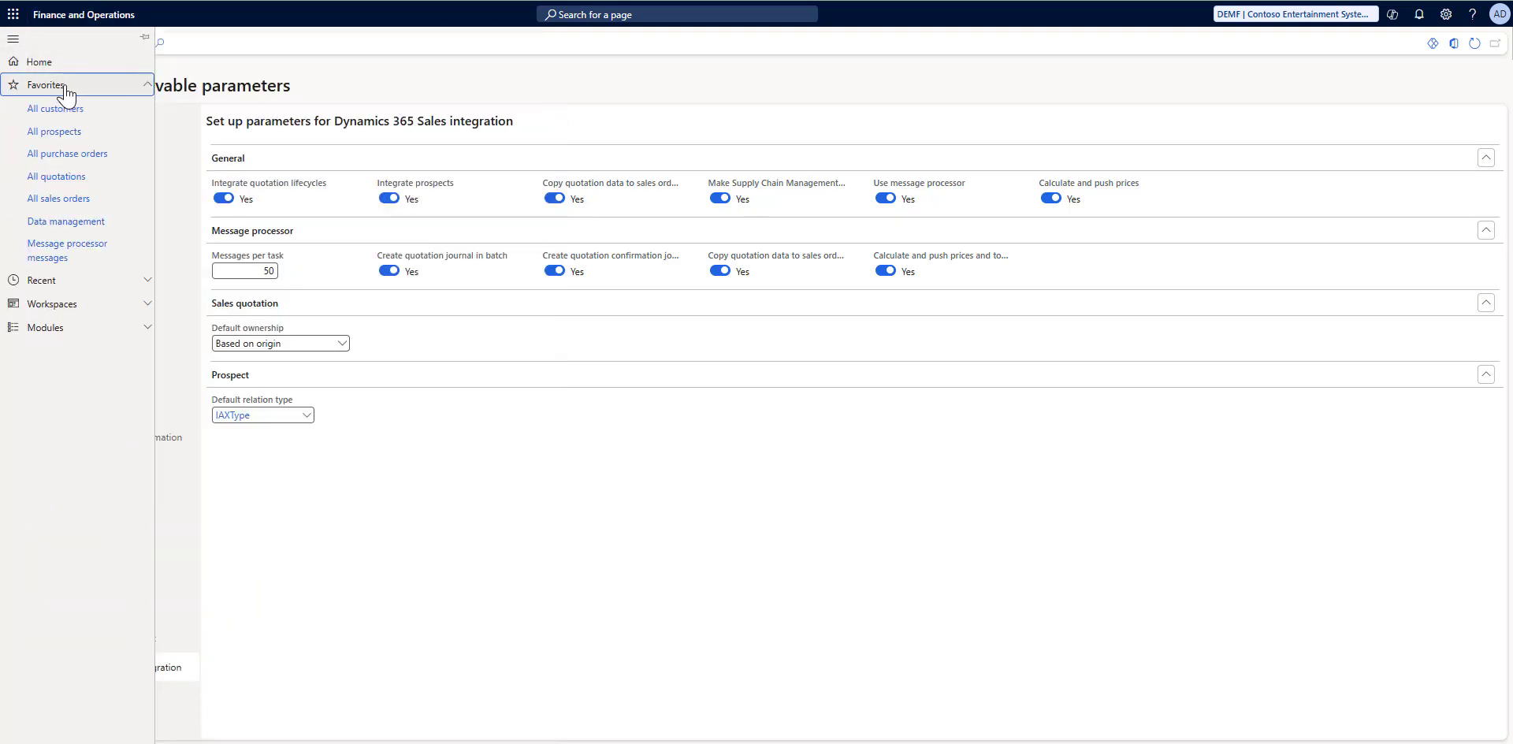
click(53, 132)
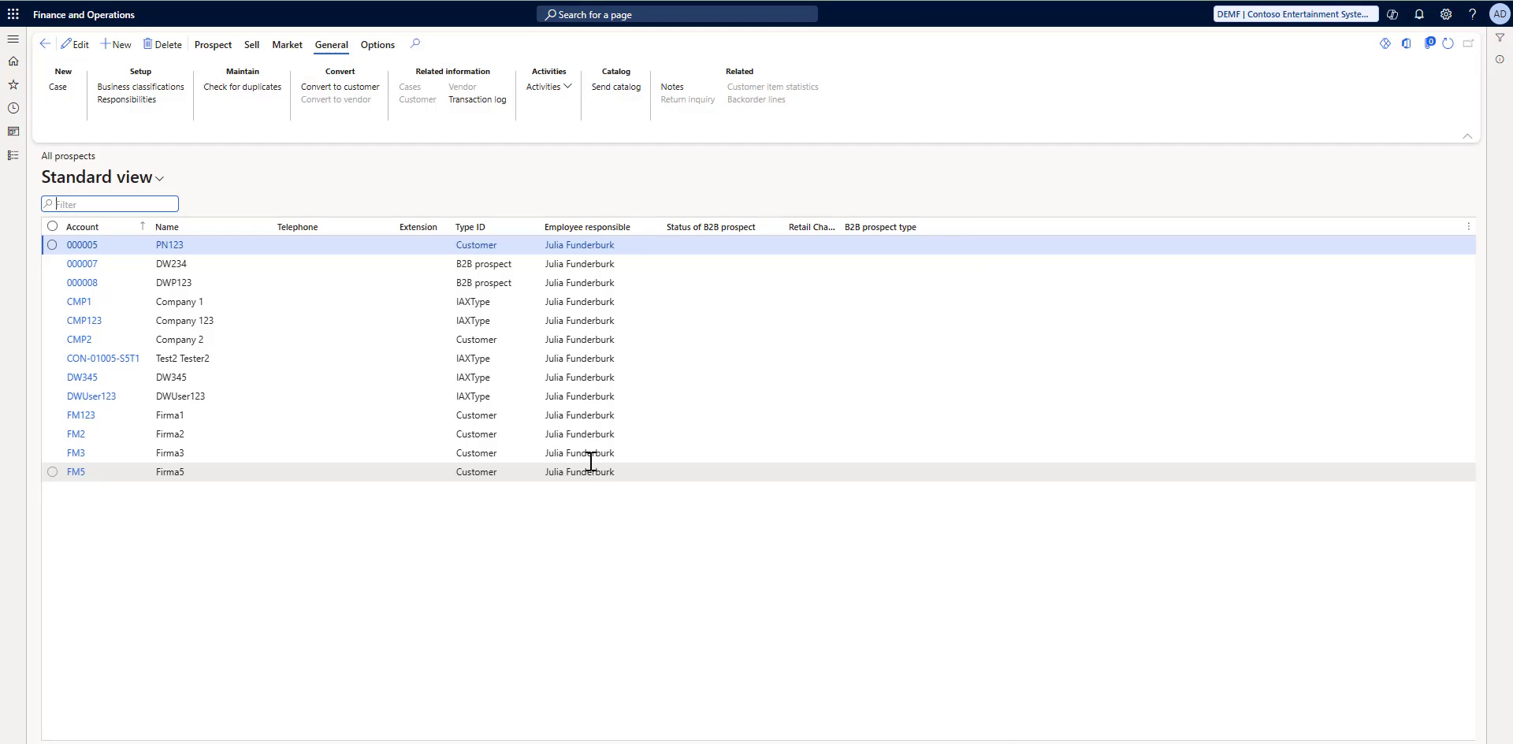
click(234, 325)
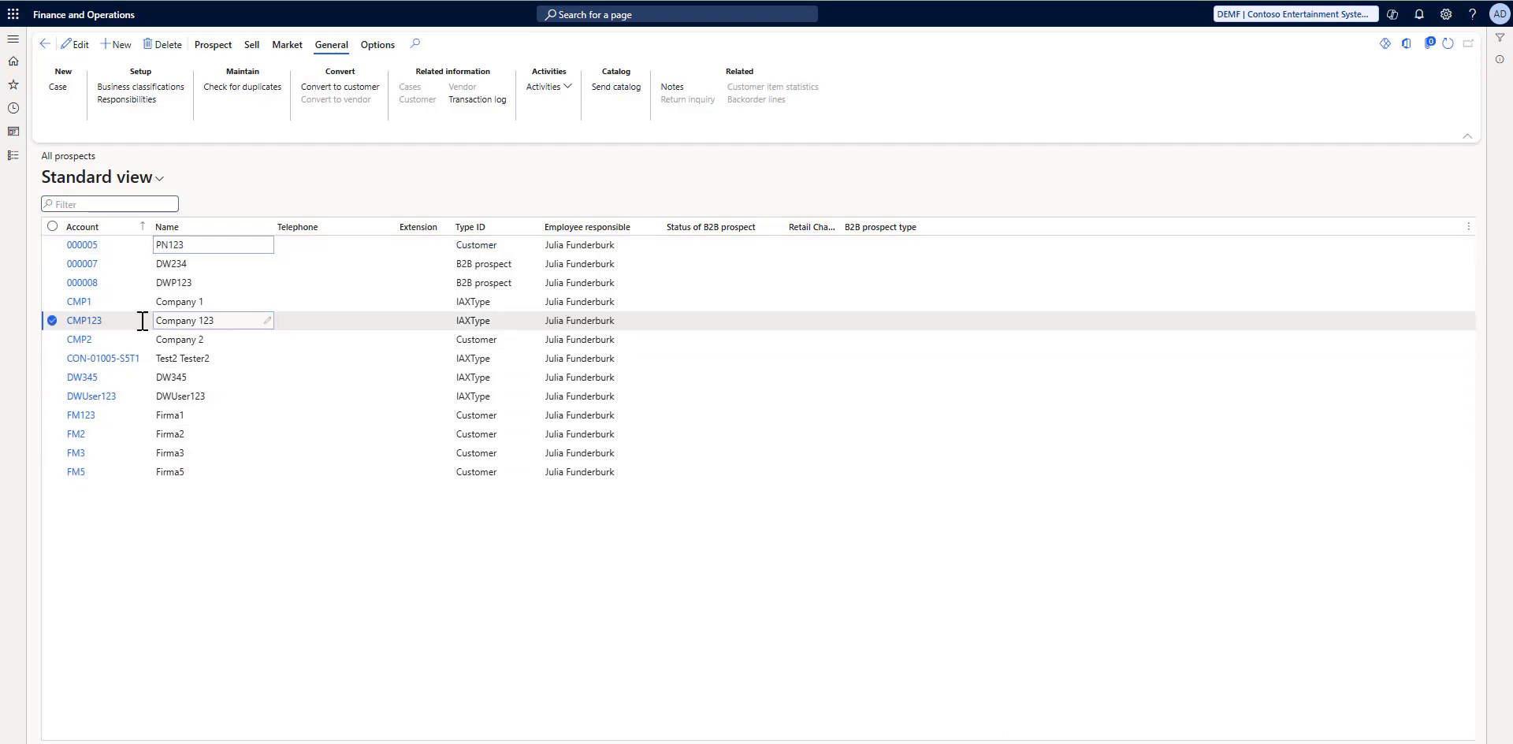
click(86, 325)
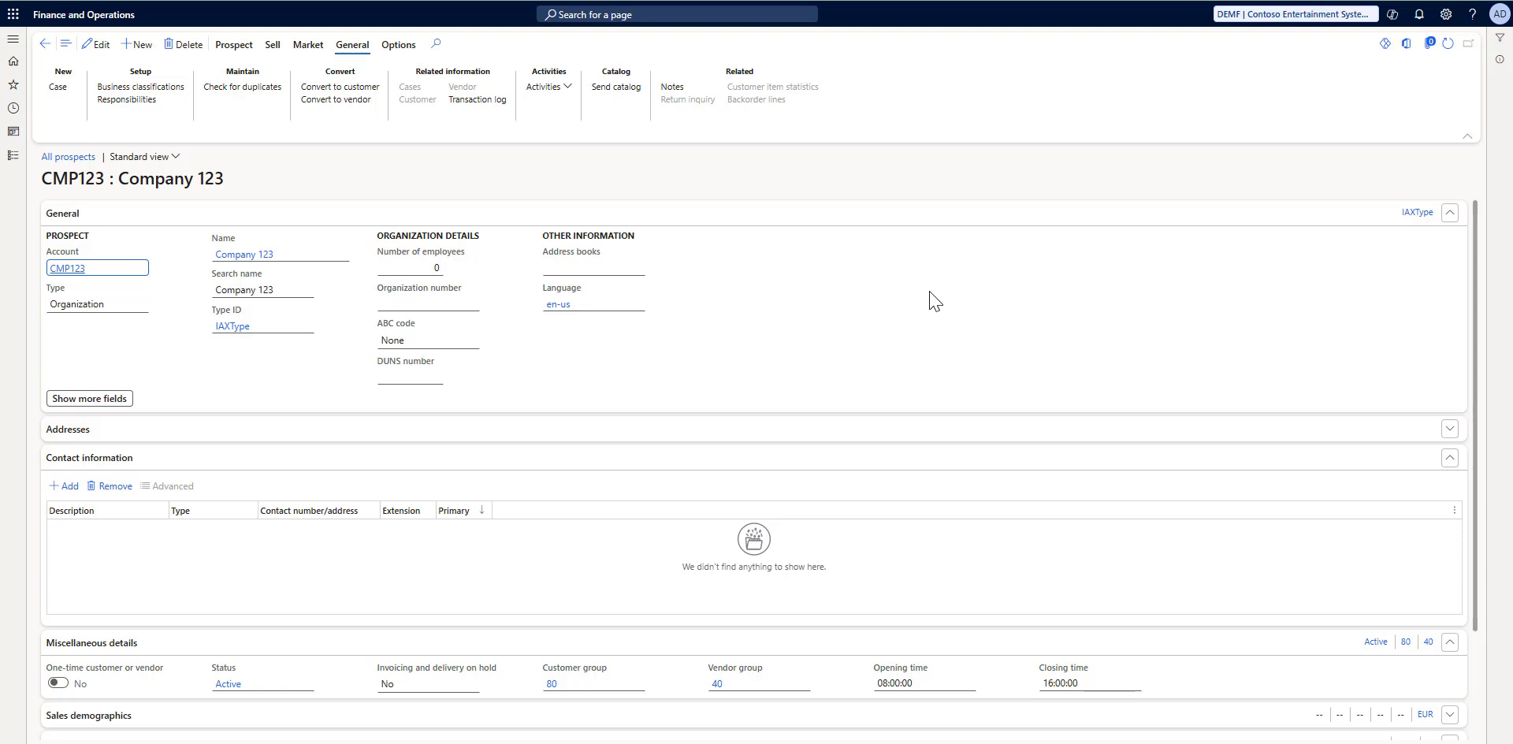
Step: Add a contact entry of type Email address to the prospect, enter the company's e-mail, and mark it as primary
scroll(926, 296, down, 2)
click(71, 357)
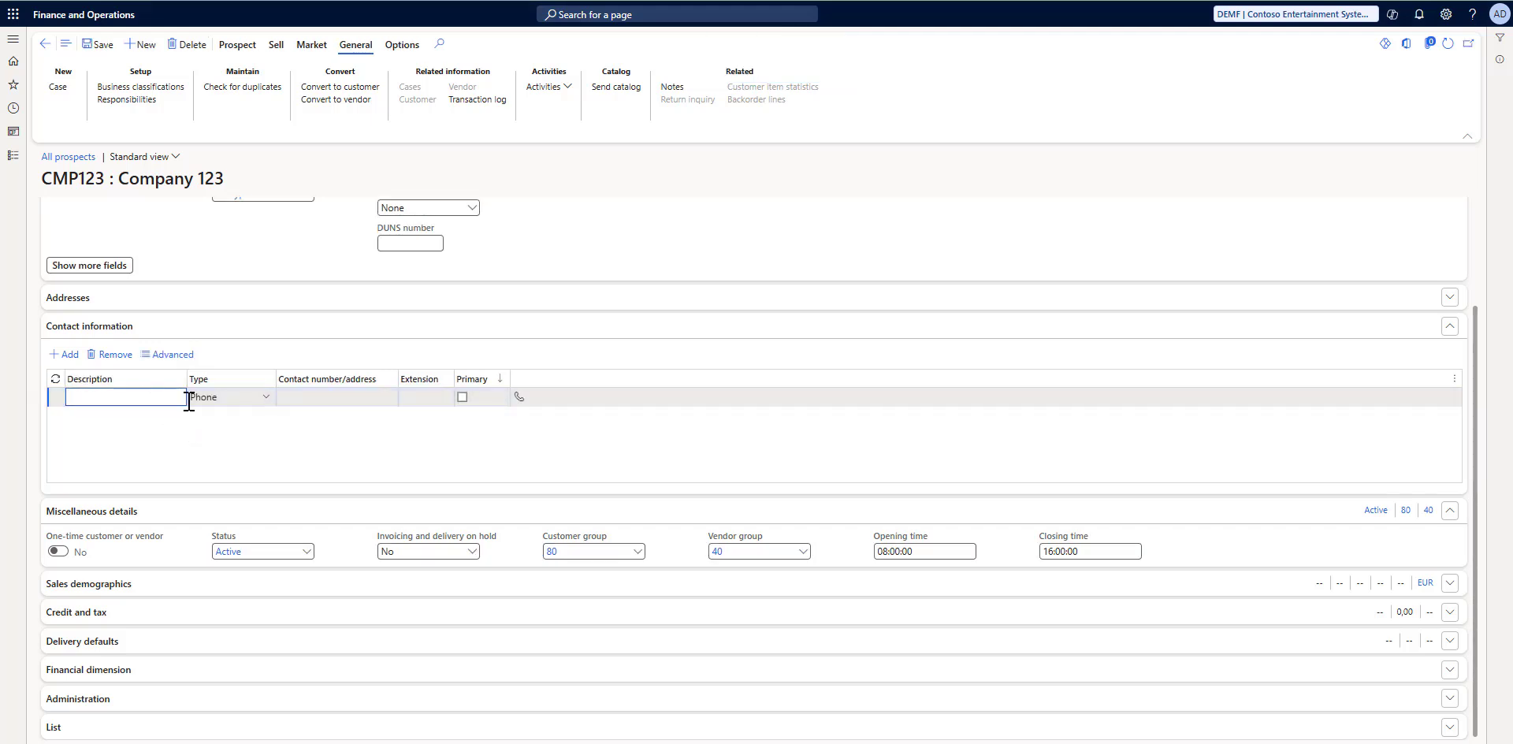
click(252, 400)
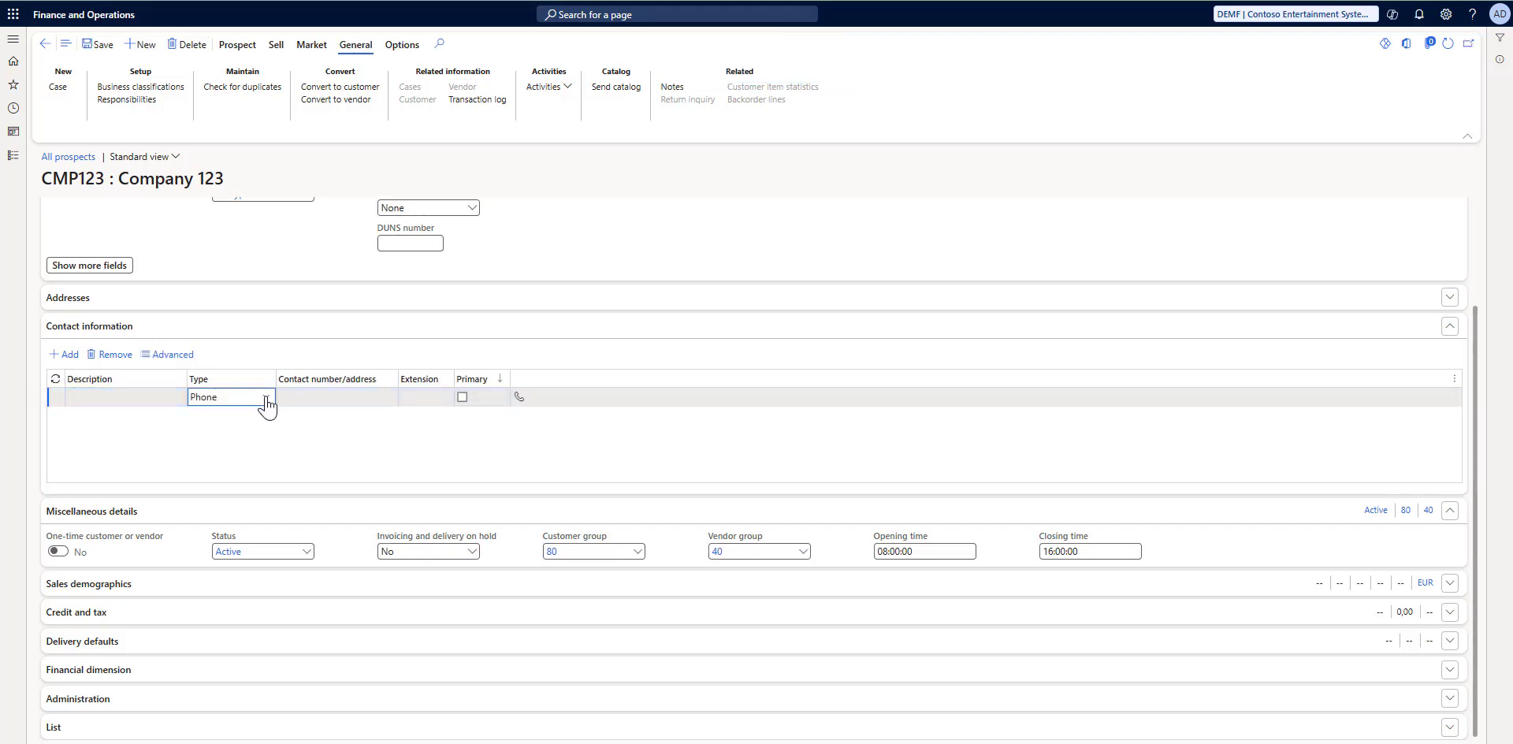
click(265, 397)
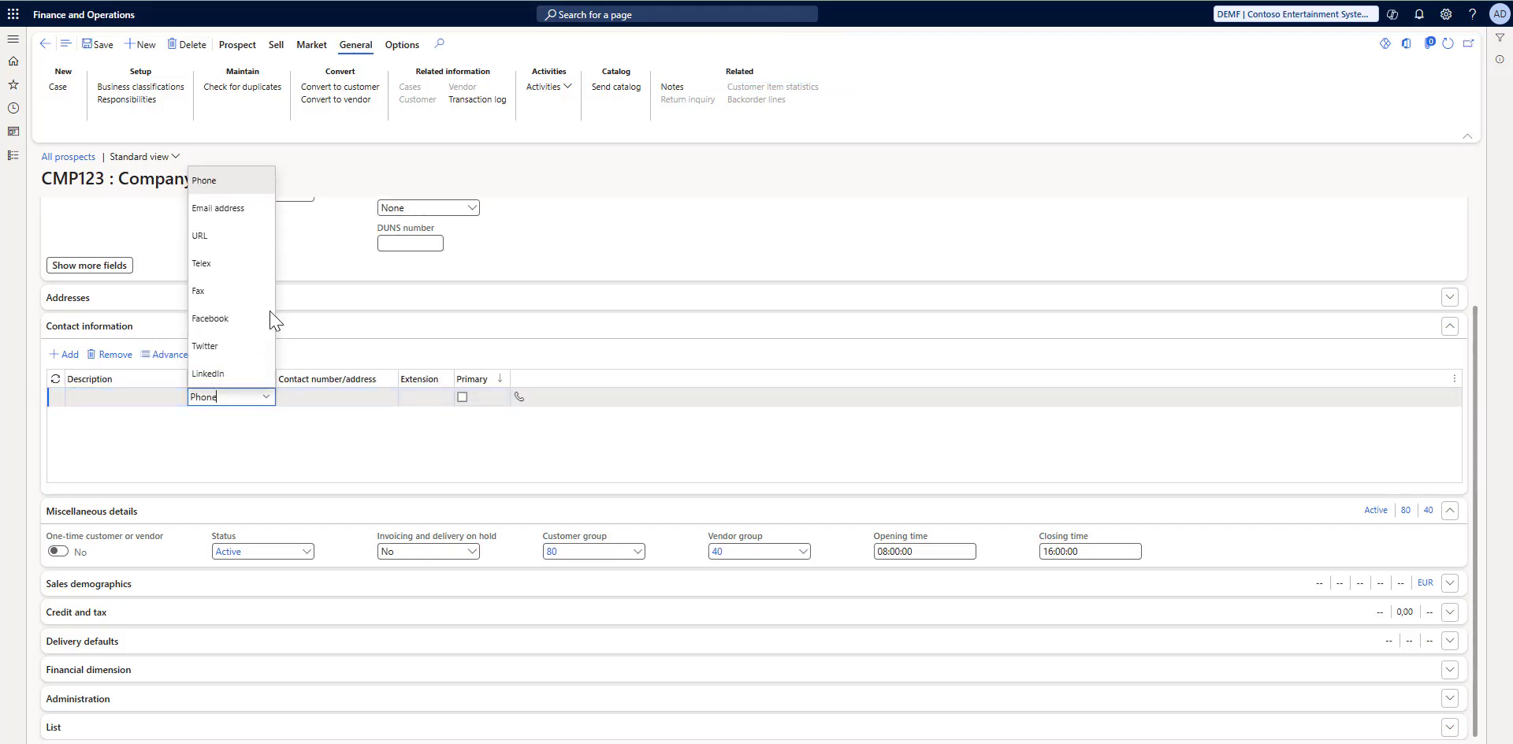
click(232, 207)
click(319, 398)
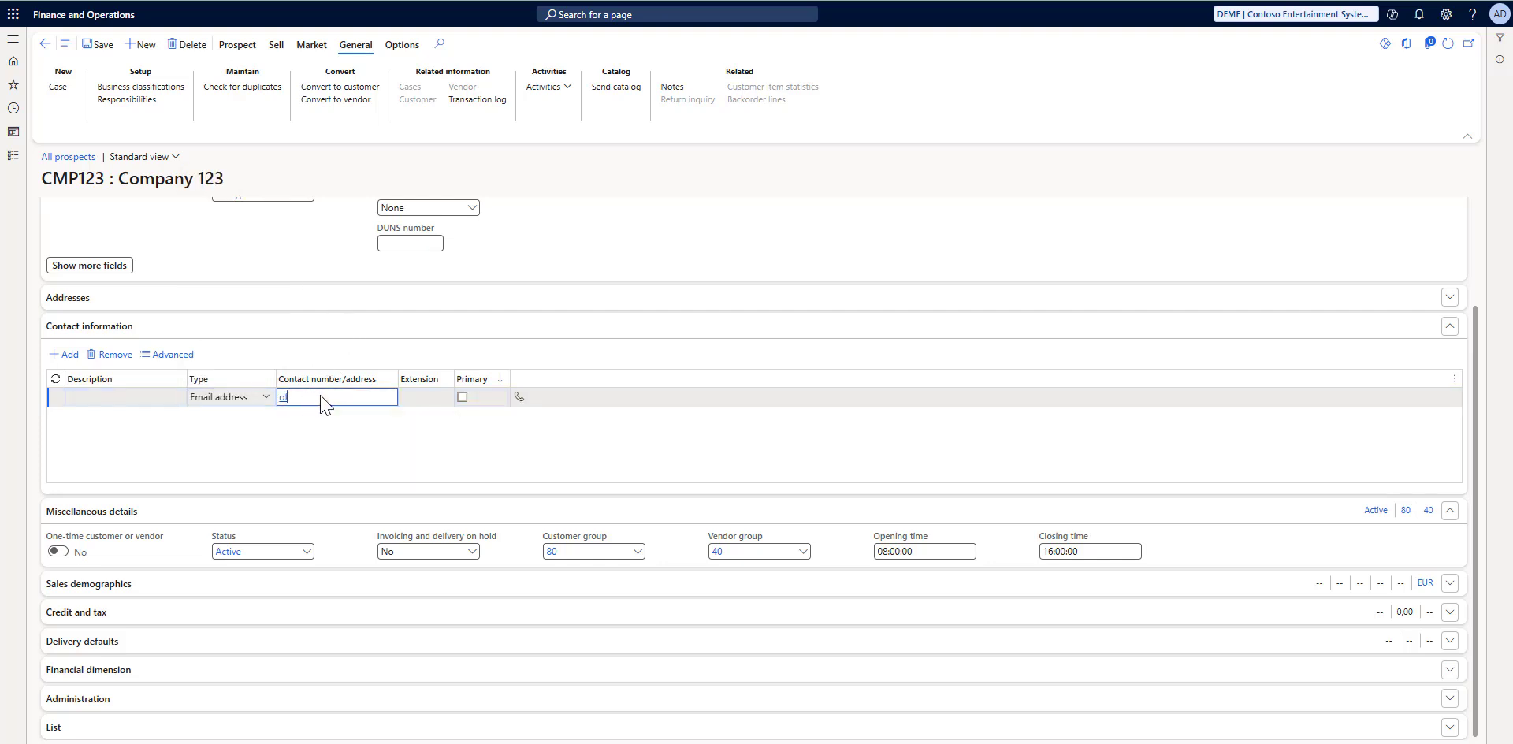
click(462, 398)
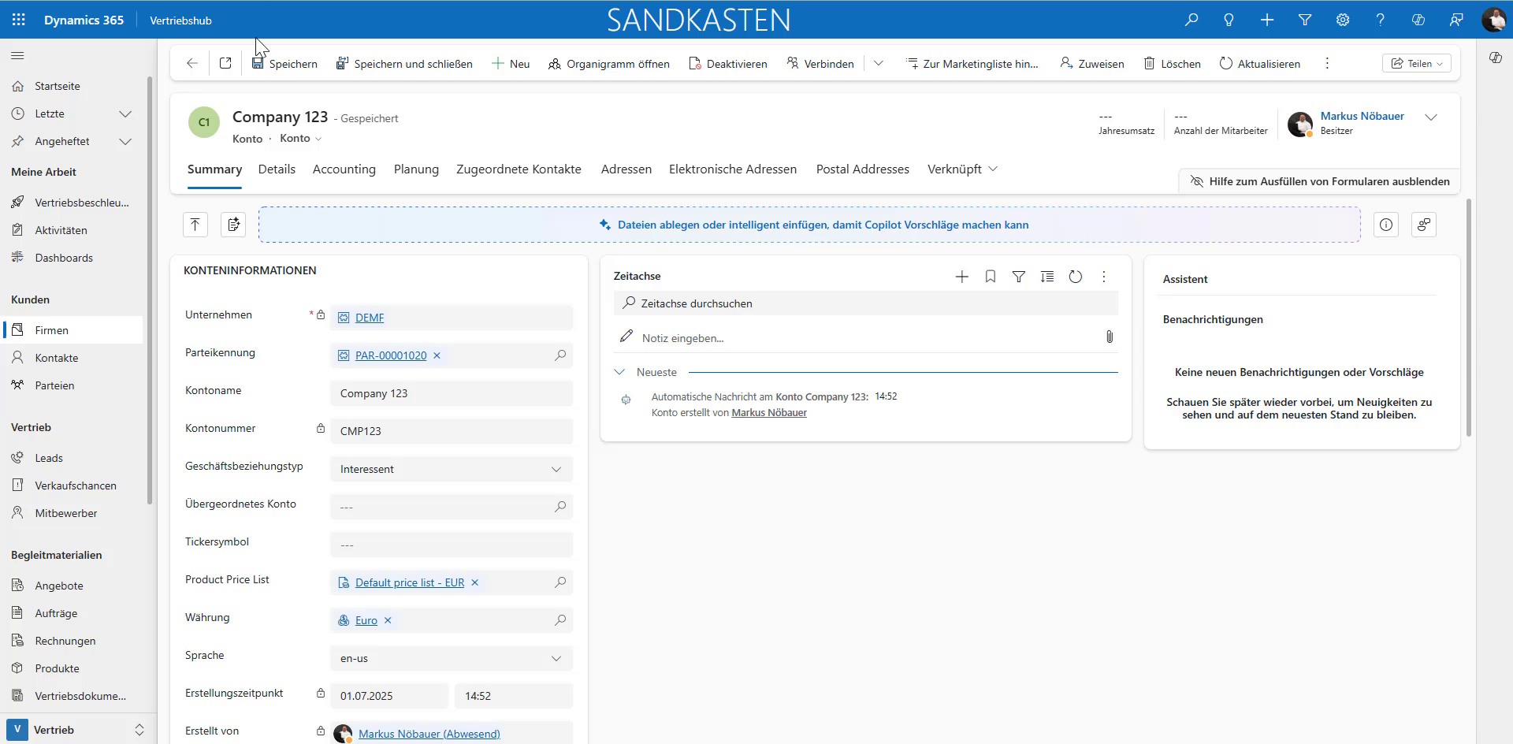
Step: Switch to Dynamics 365 Sales, refresh the Company 123 account, and check the e-mail in its contact details
click(1250, 67)
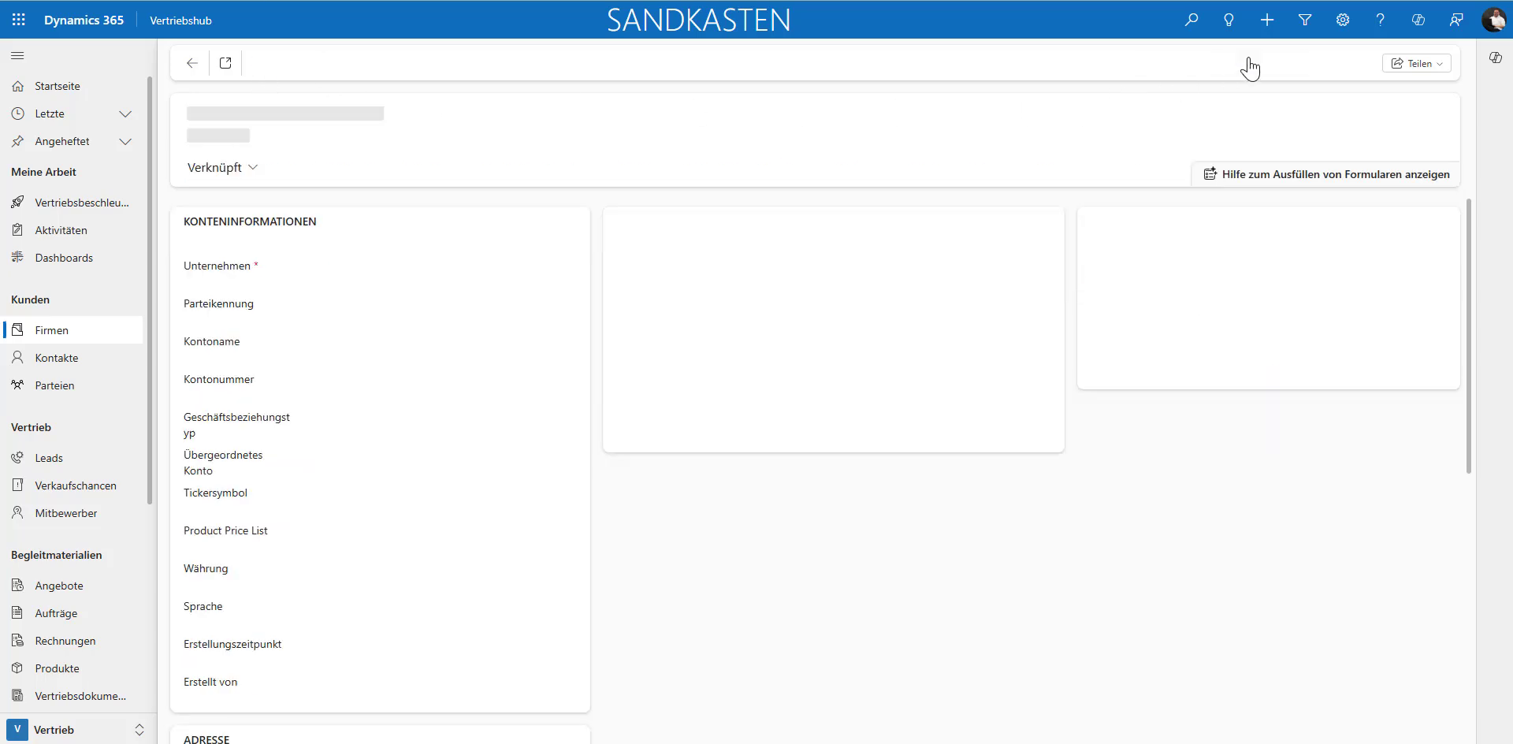
click(278, 168)
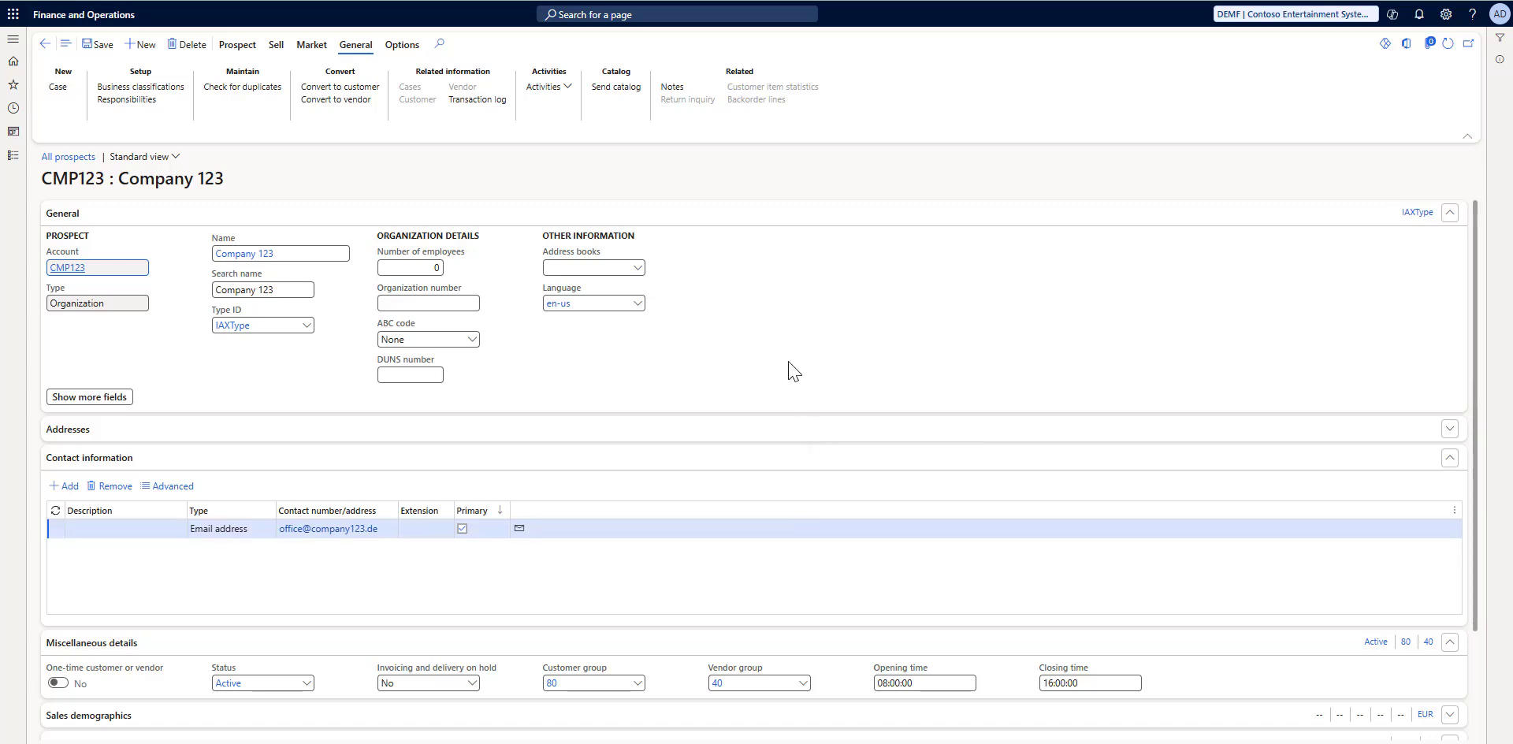
scroll(796, 370, down, 3)
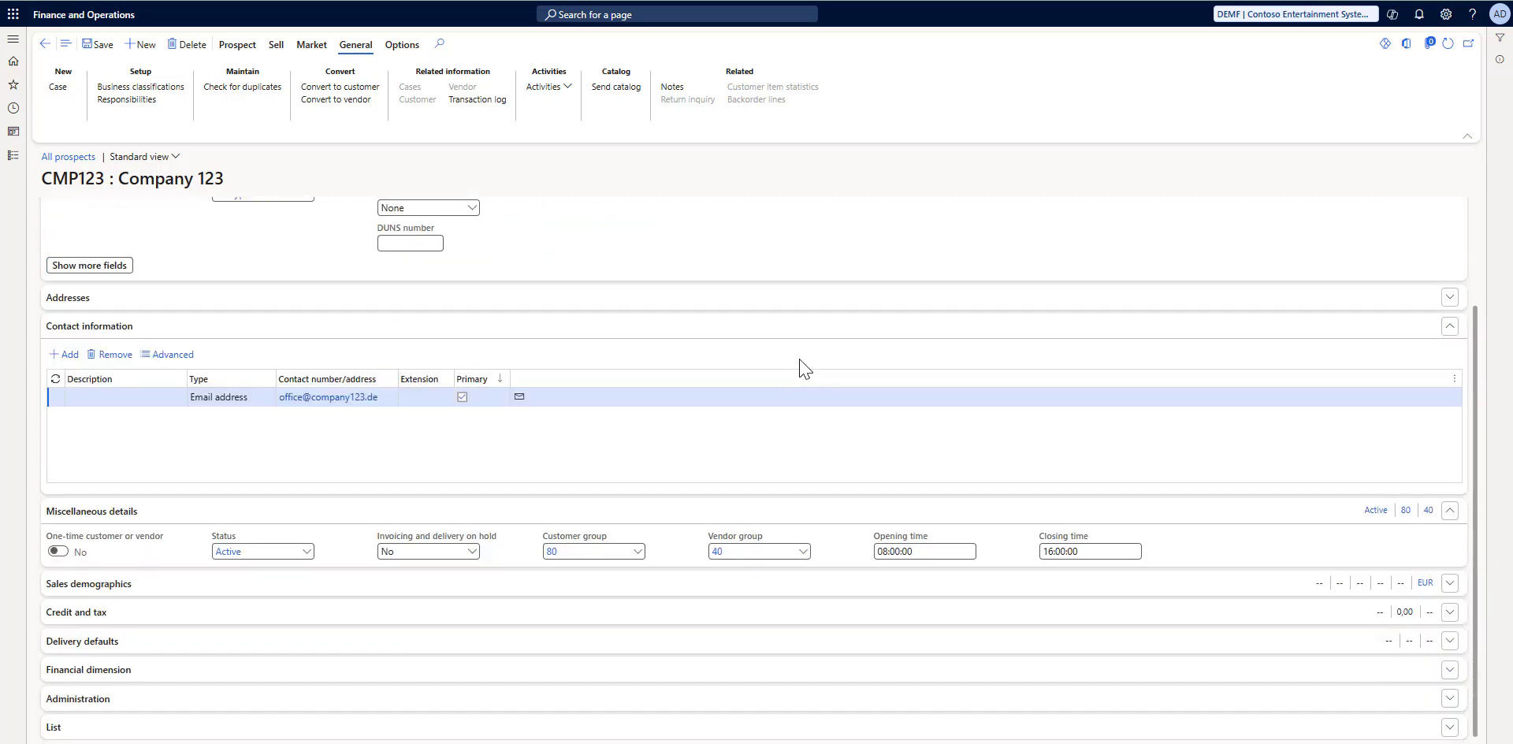
Step: In Finance and Operations, convert the CMP123 prospect to a customer and confirm the conversion
scroll(1025, 409, up, 3)
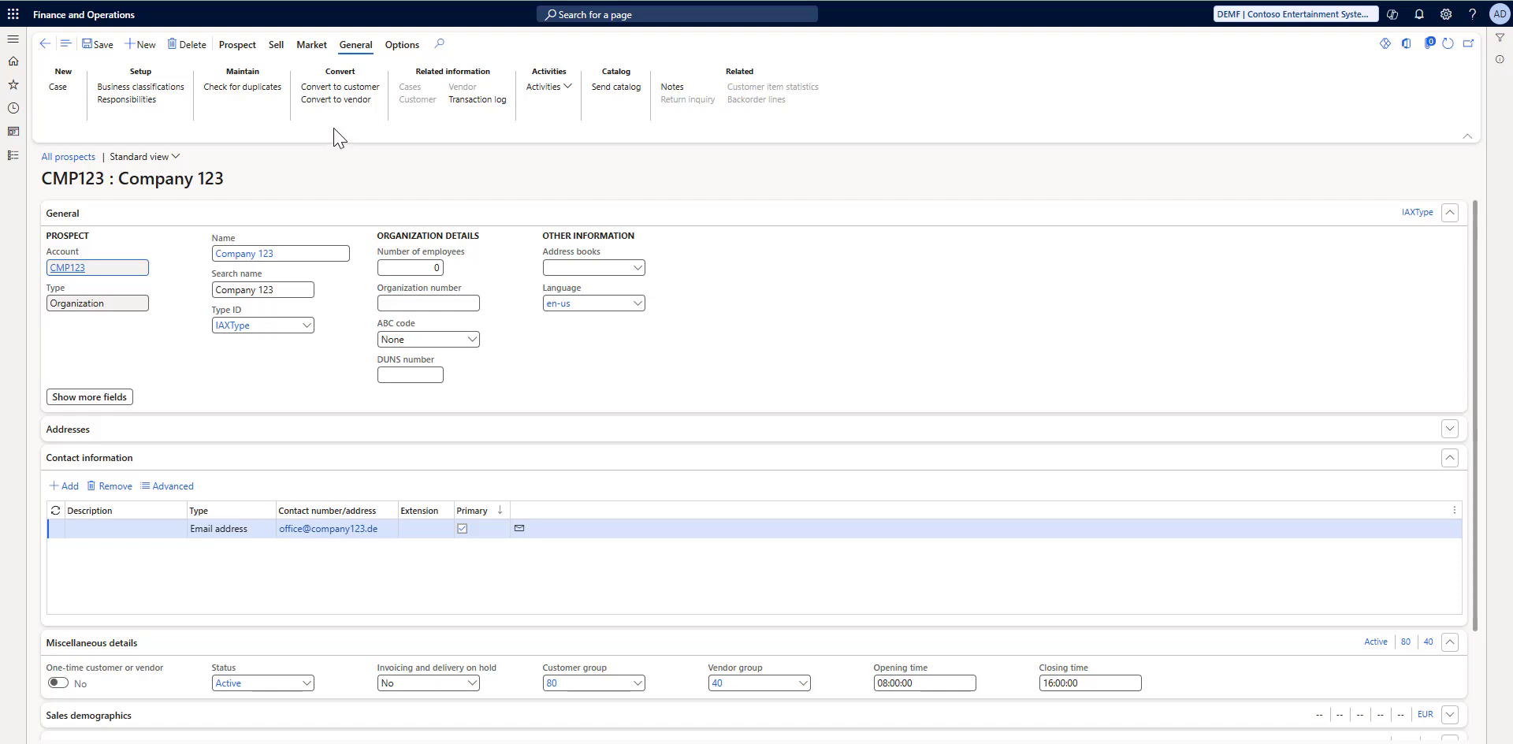
click(327, 89)
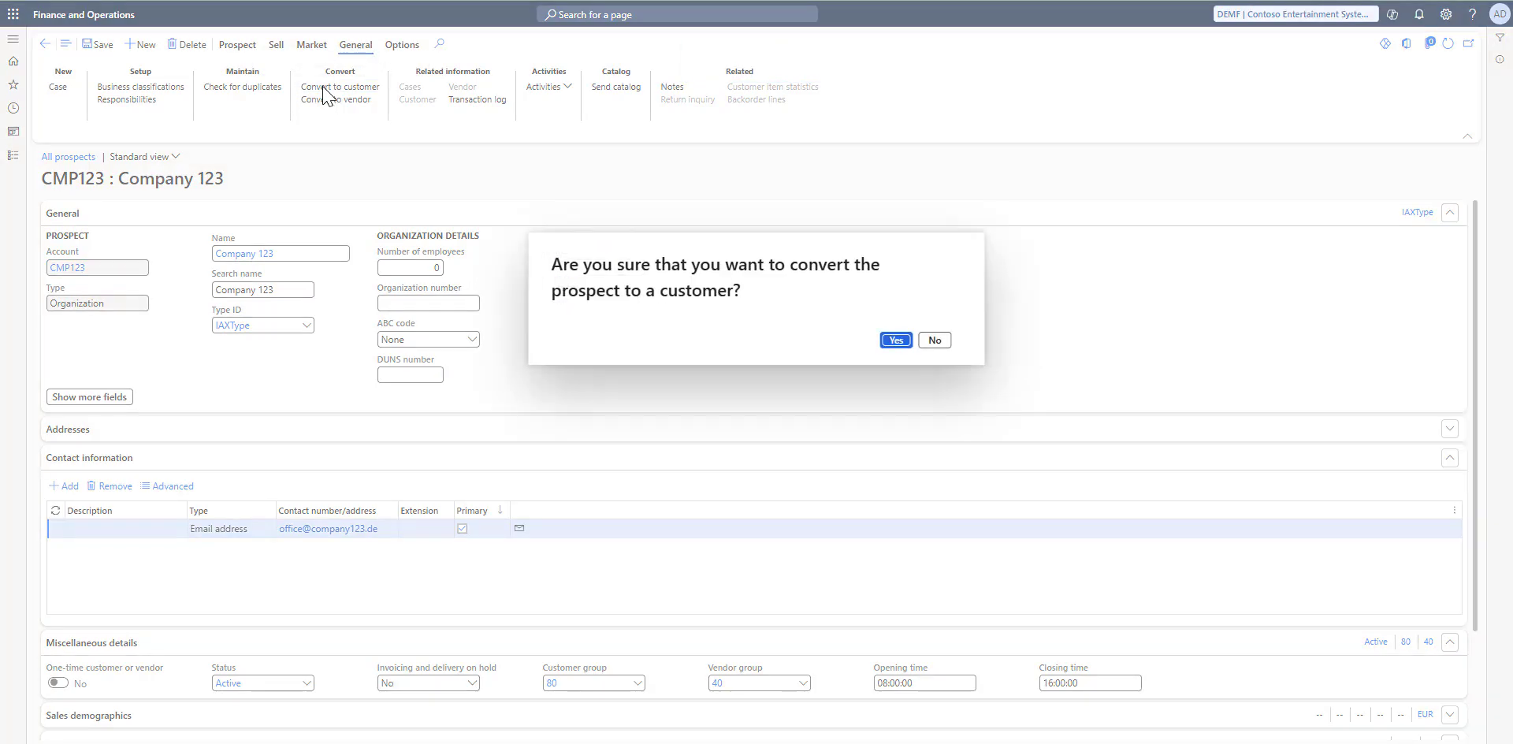
click(897, 340)
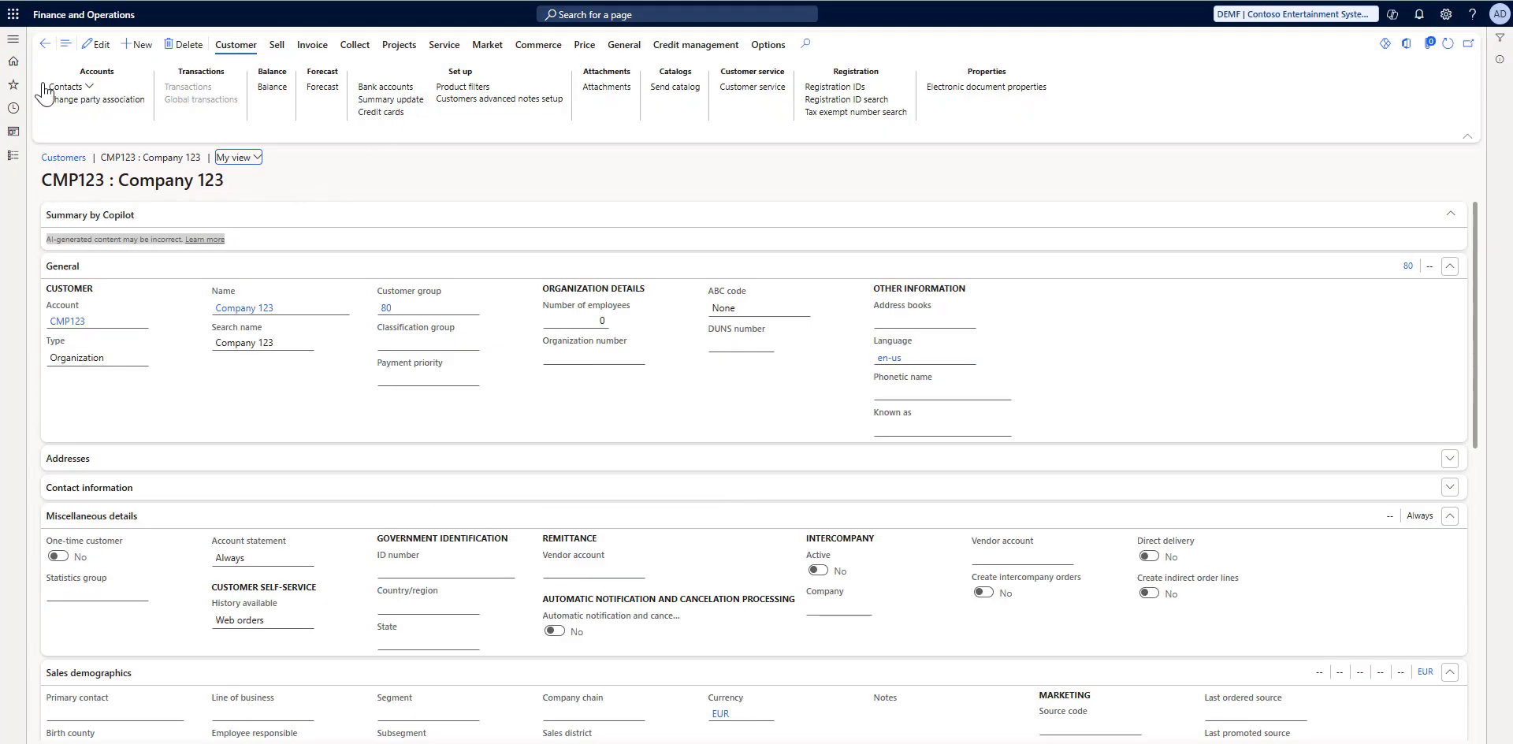
Step: Locate Company 123 in the All customers list and check its relationship type in the Dynamics 365 Sales Firmen list
click(17, 46)
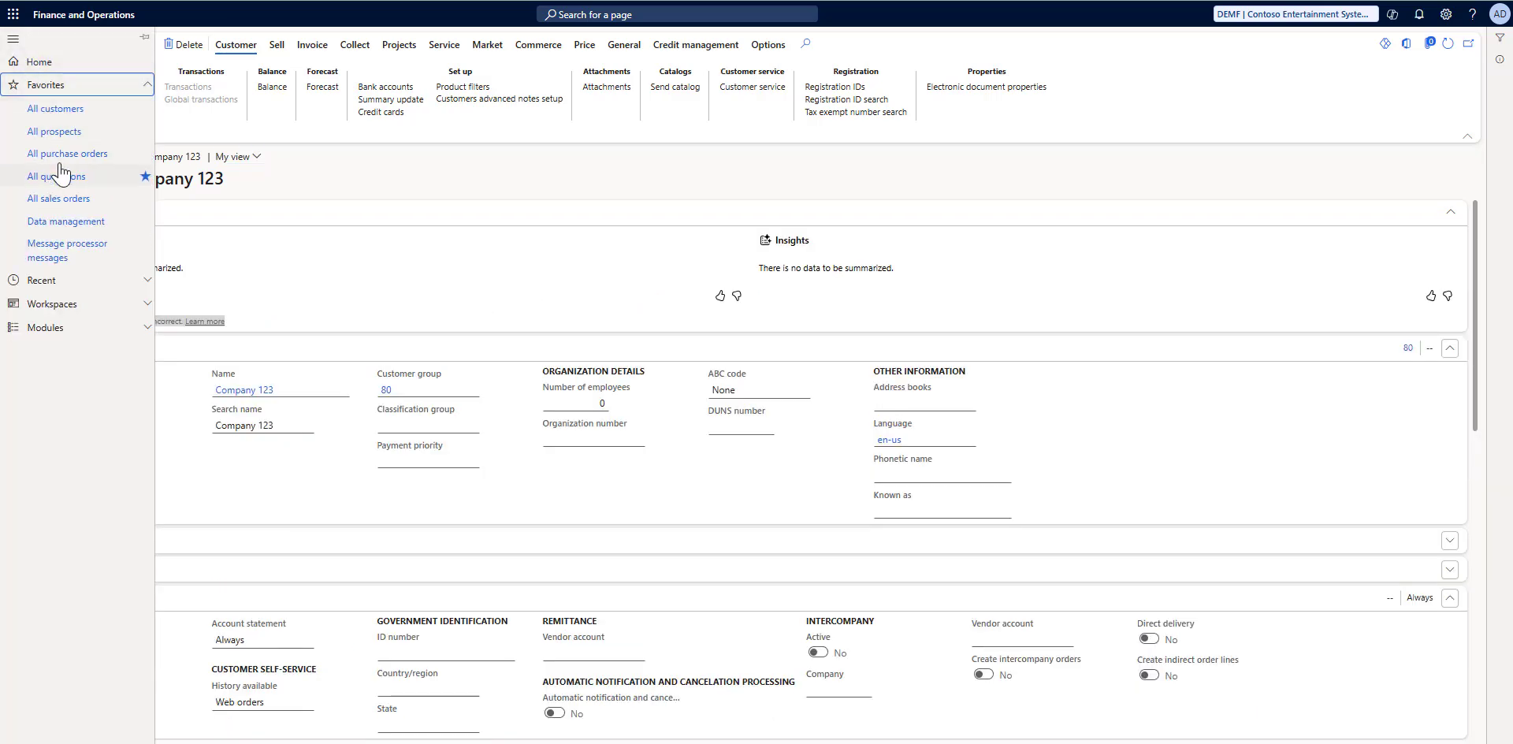
click(52, 110)
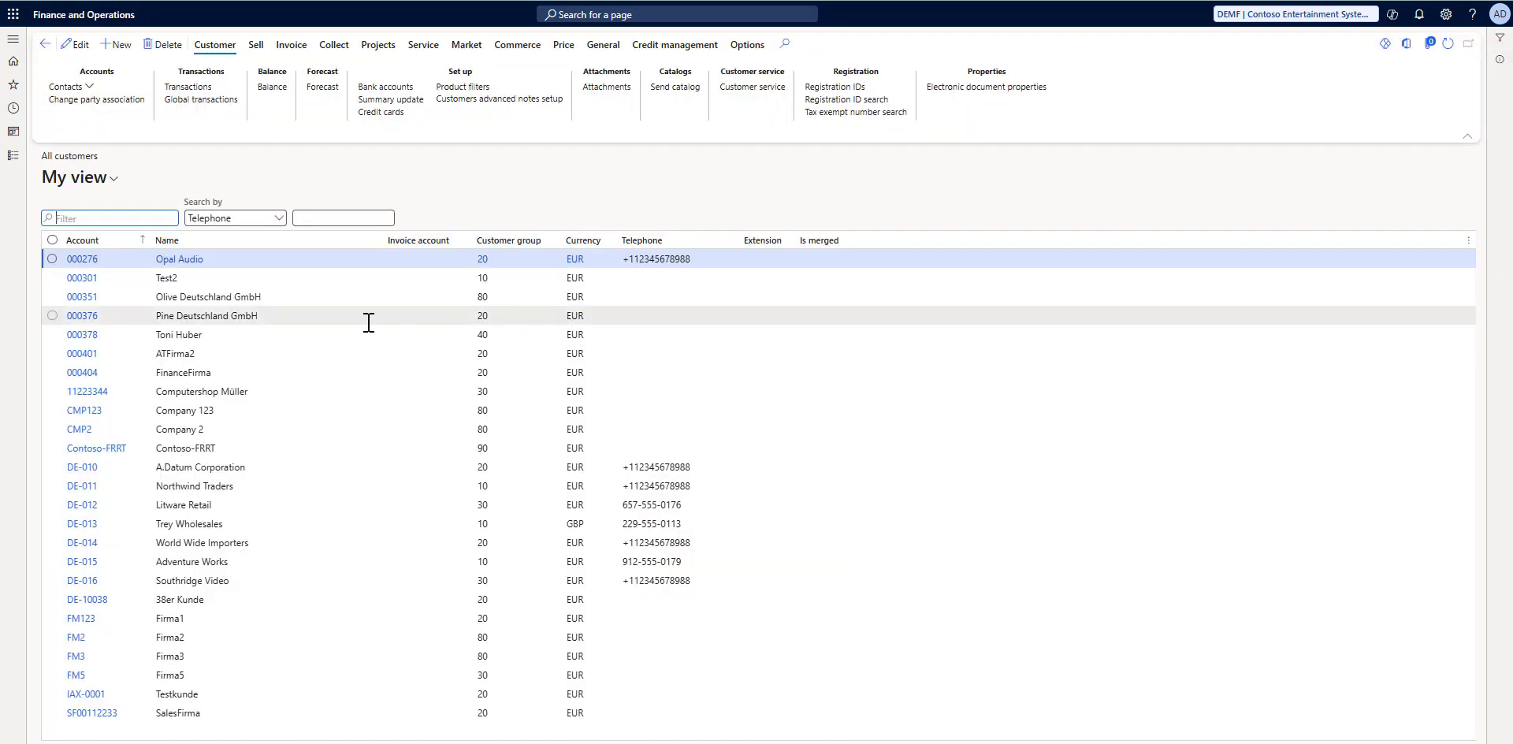
click(224, 412)
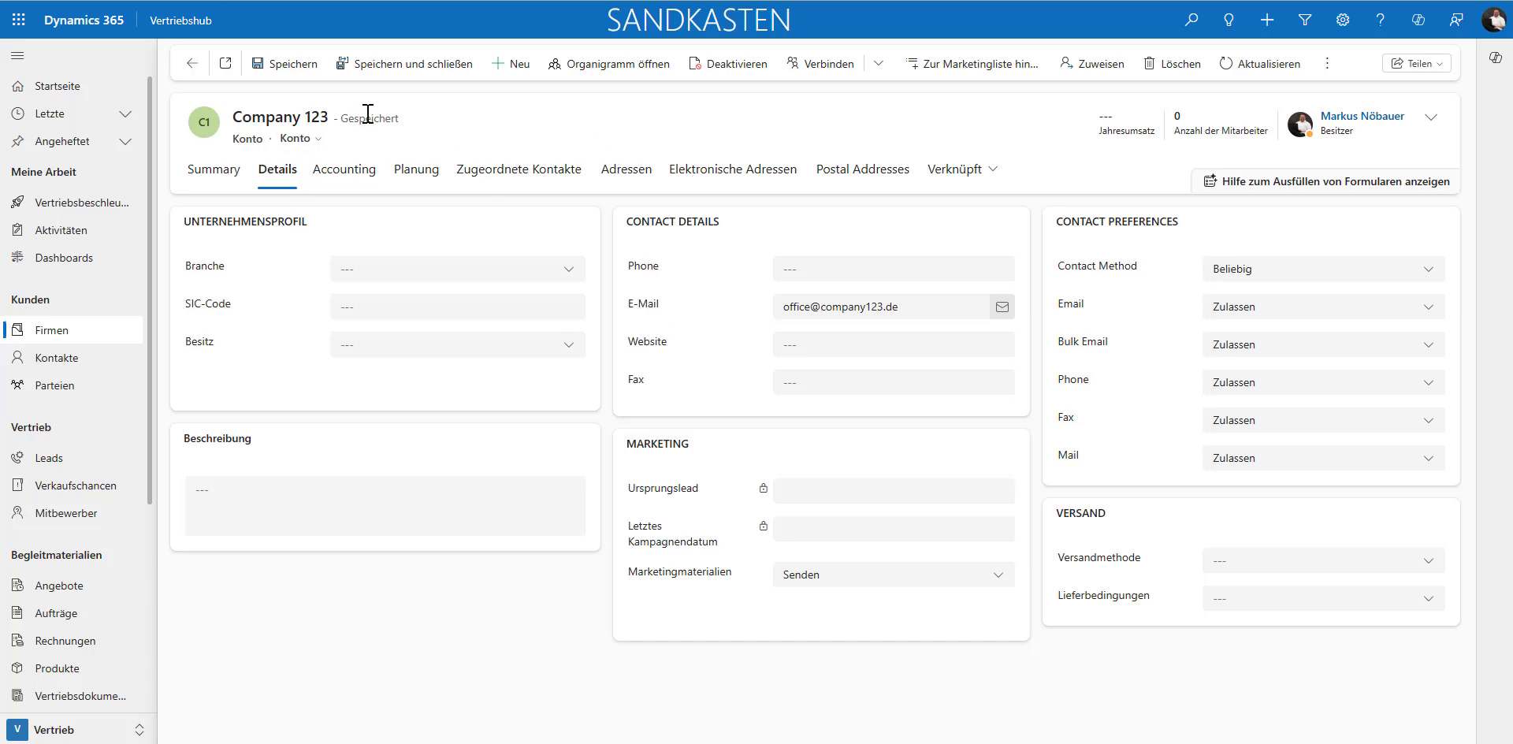
click(52, 339)
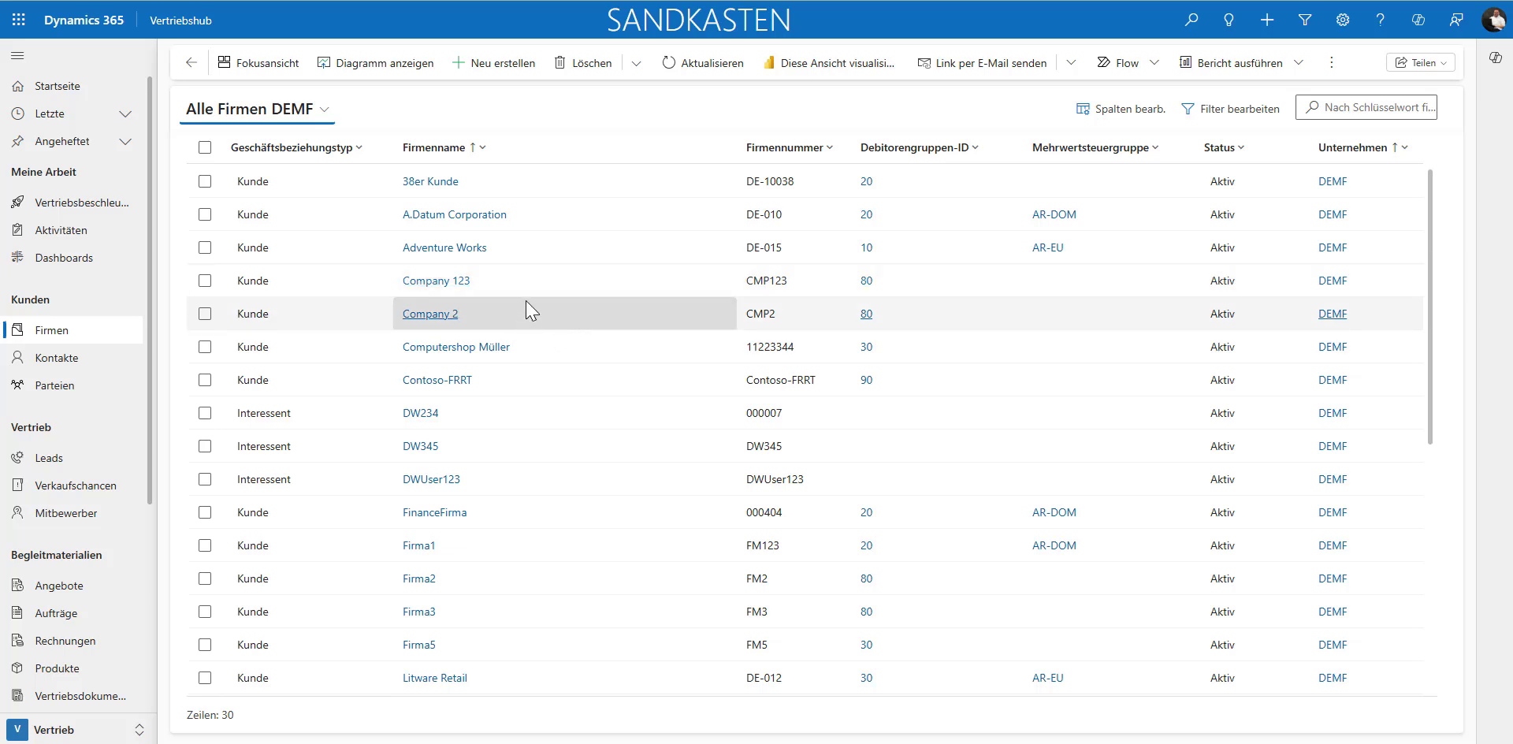
Step: Create a new quote in the Angebote list with Company 123 as the potential customer and acknowledge the money-fields notice
scroll(105, 292, down, 3)
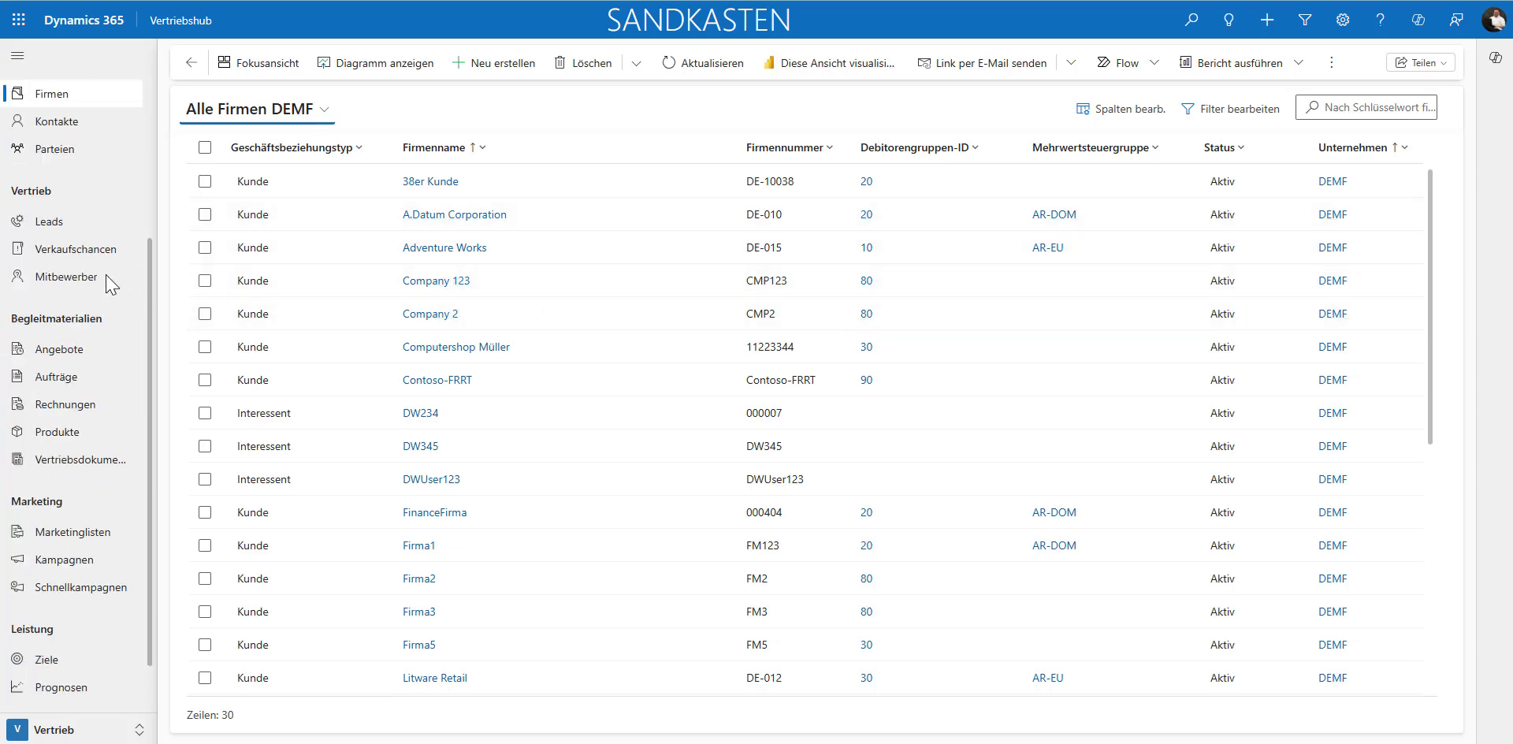
click(38, 355)
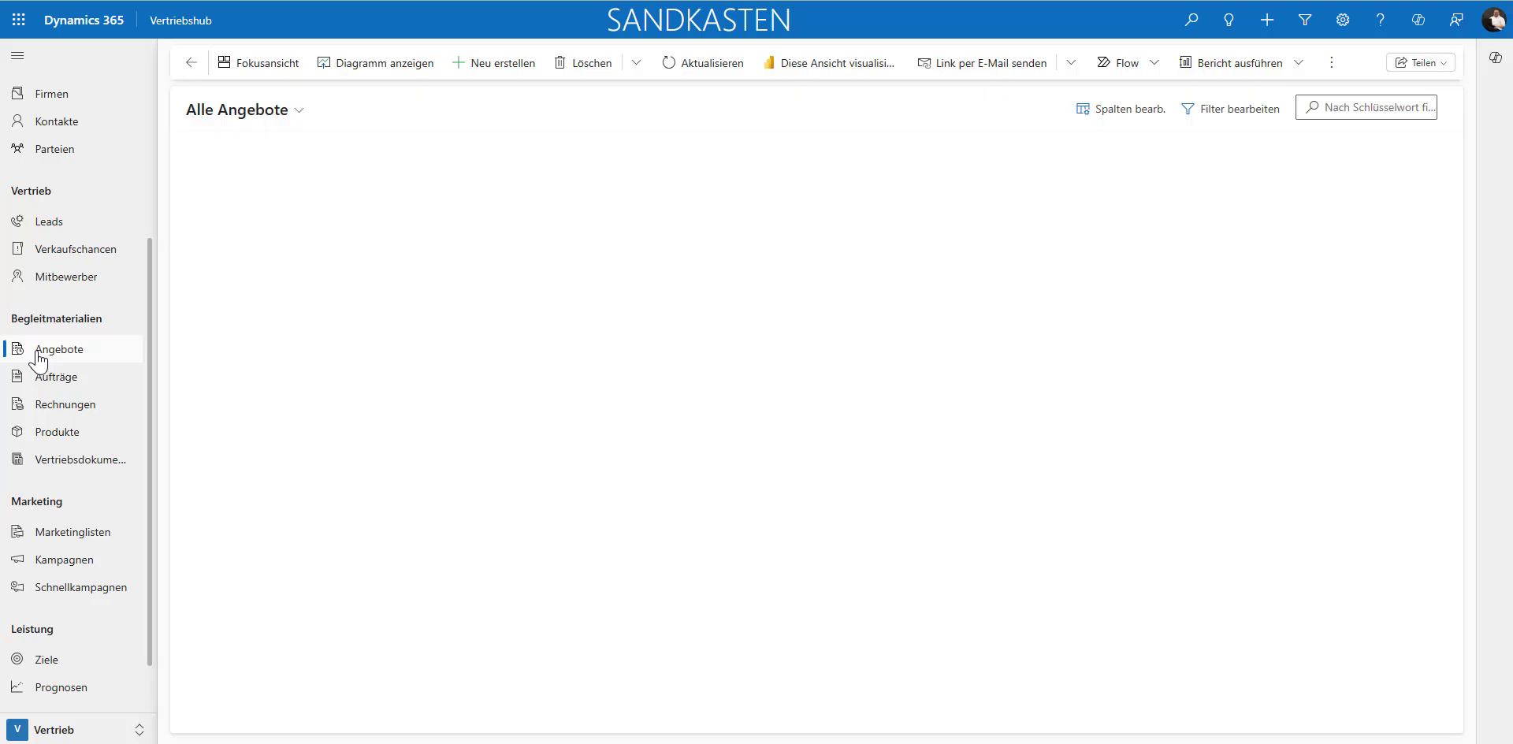
click(489, 72)
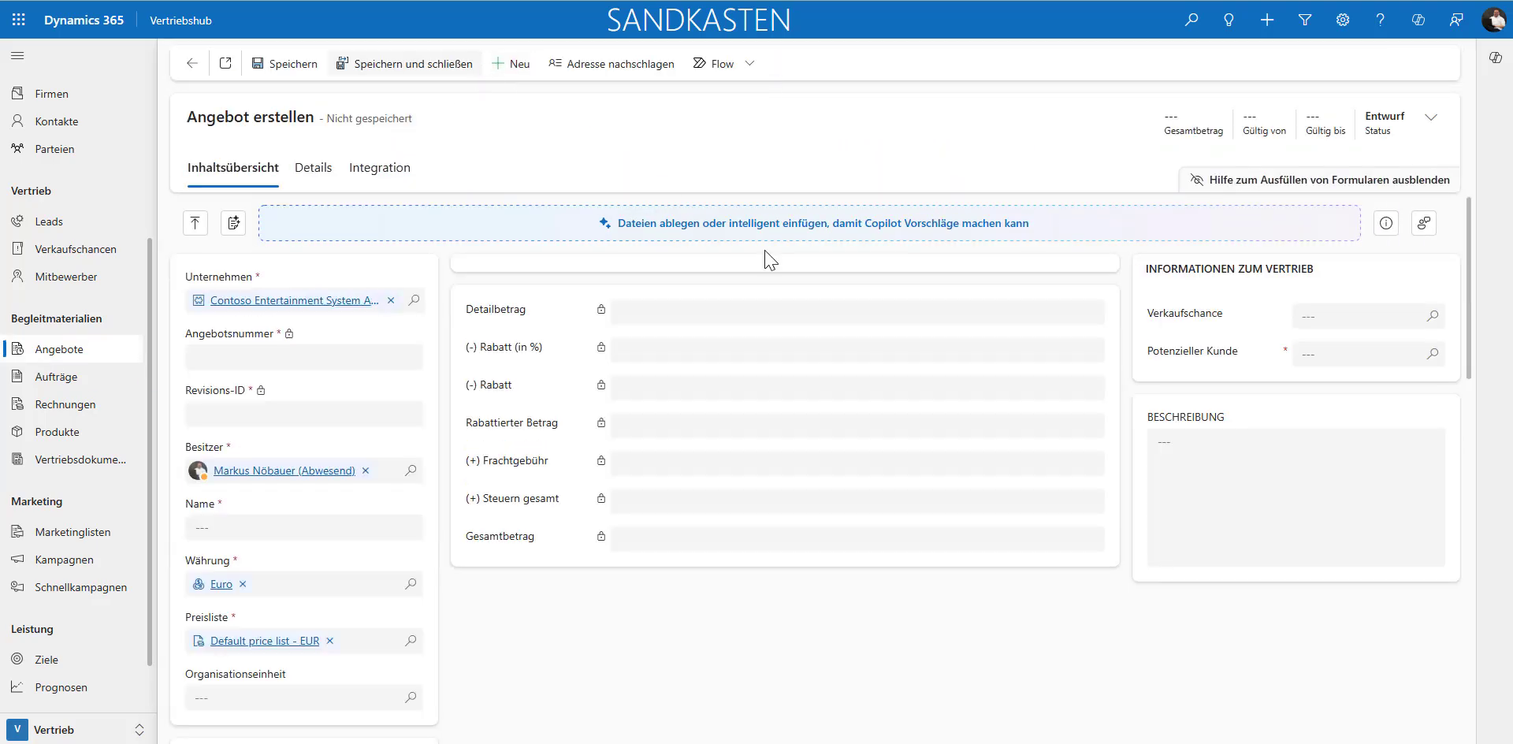
click(1433, 354)
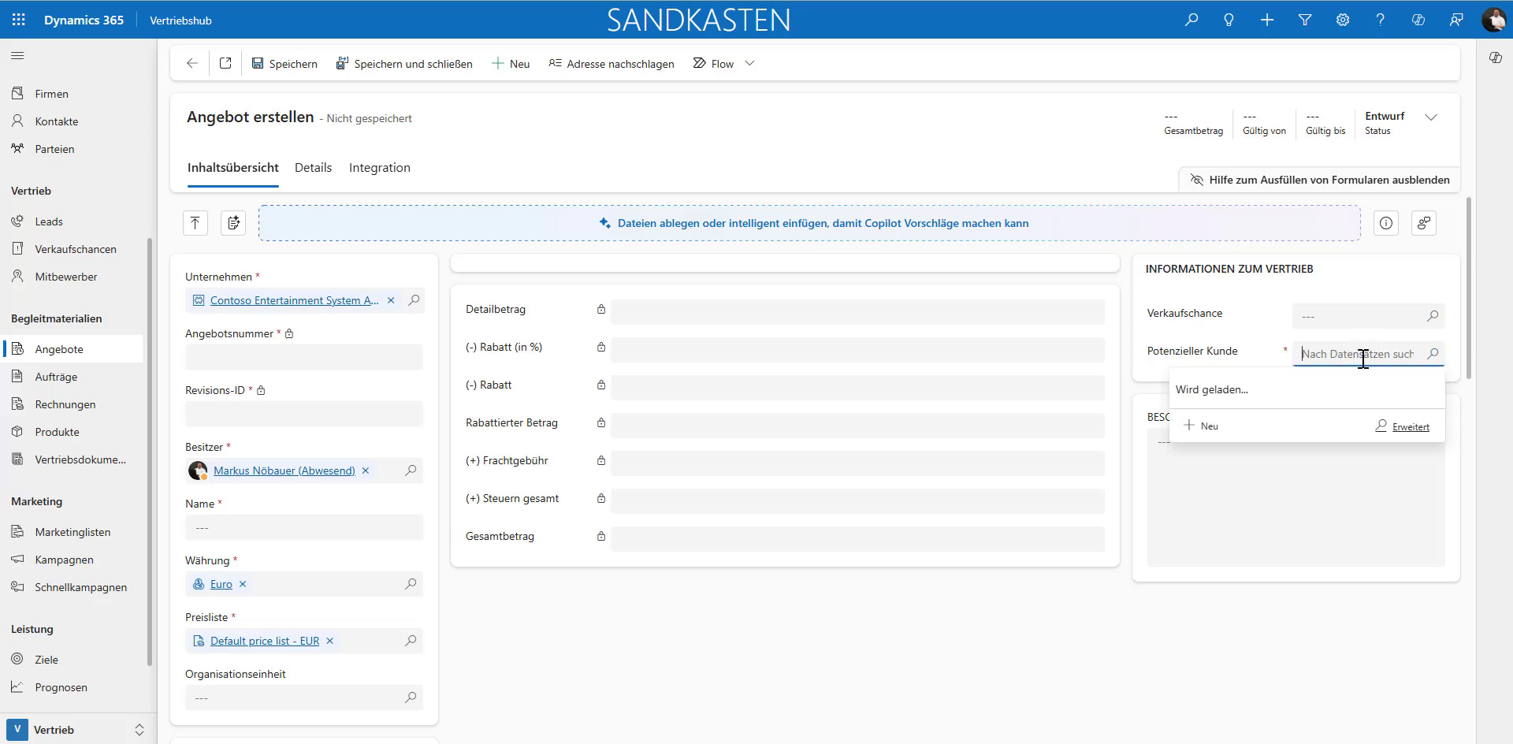
text(company)
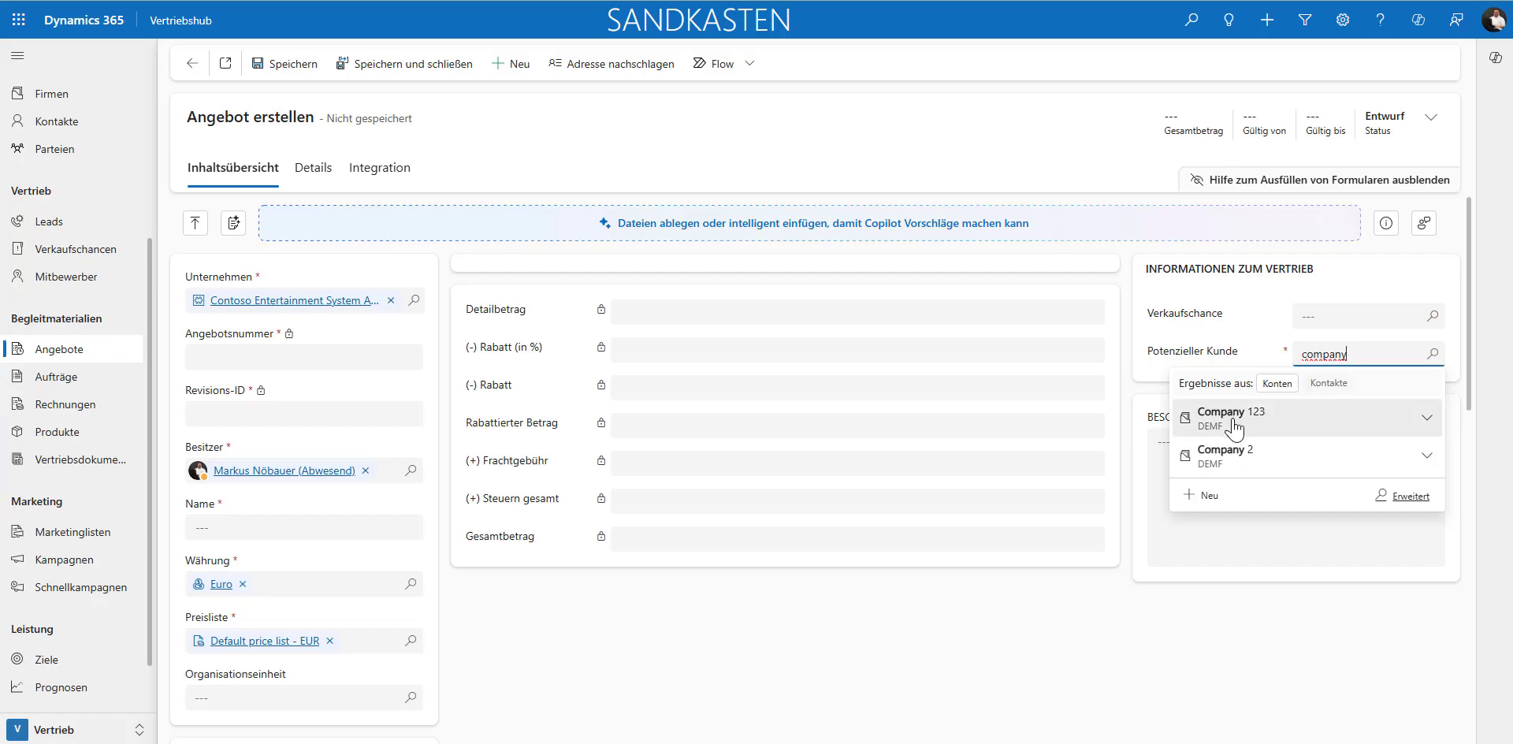
click(1234, 416)
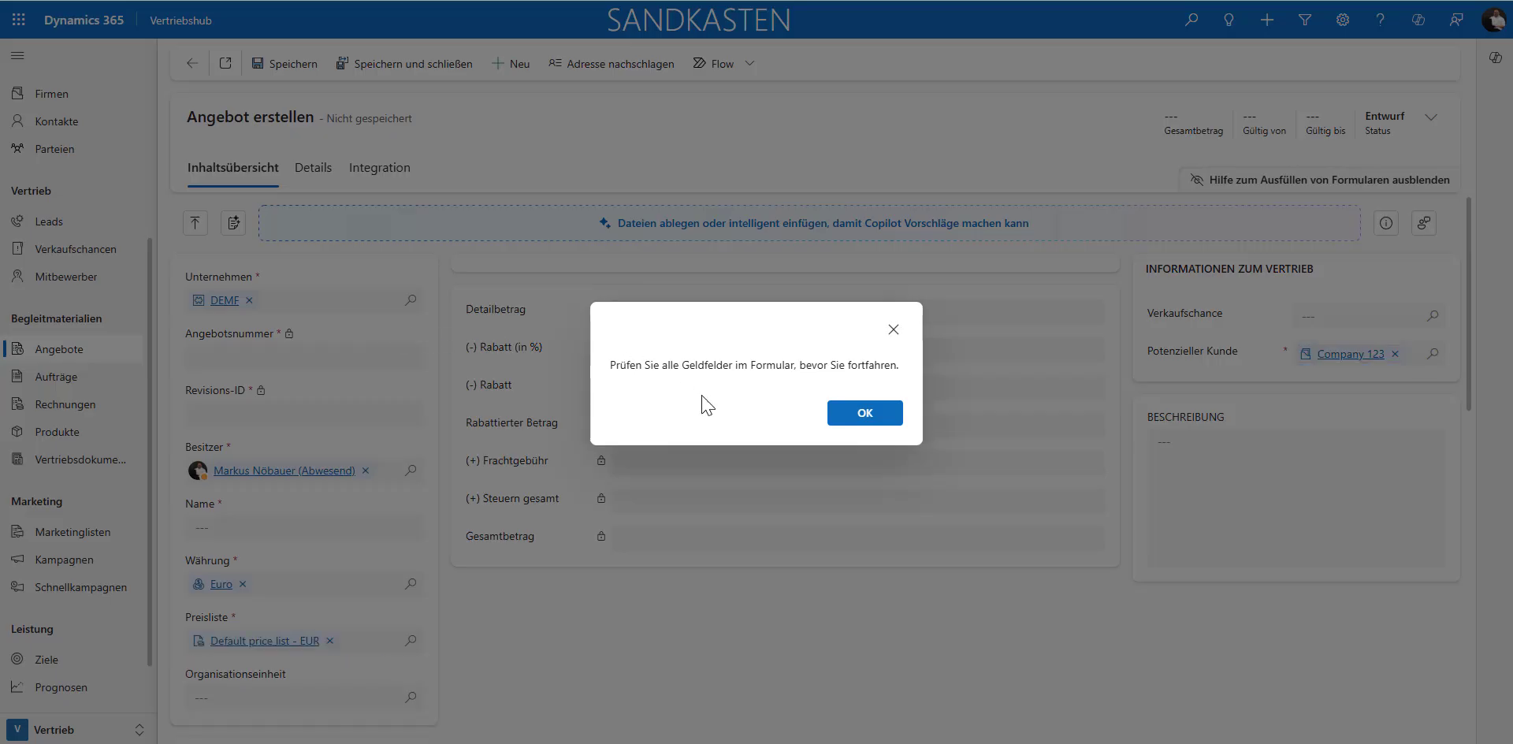
click(863, 414)
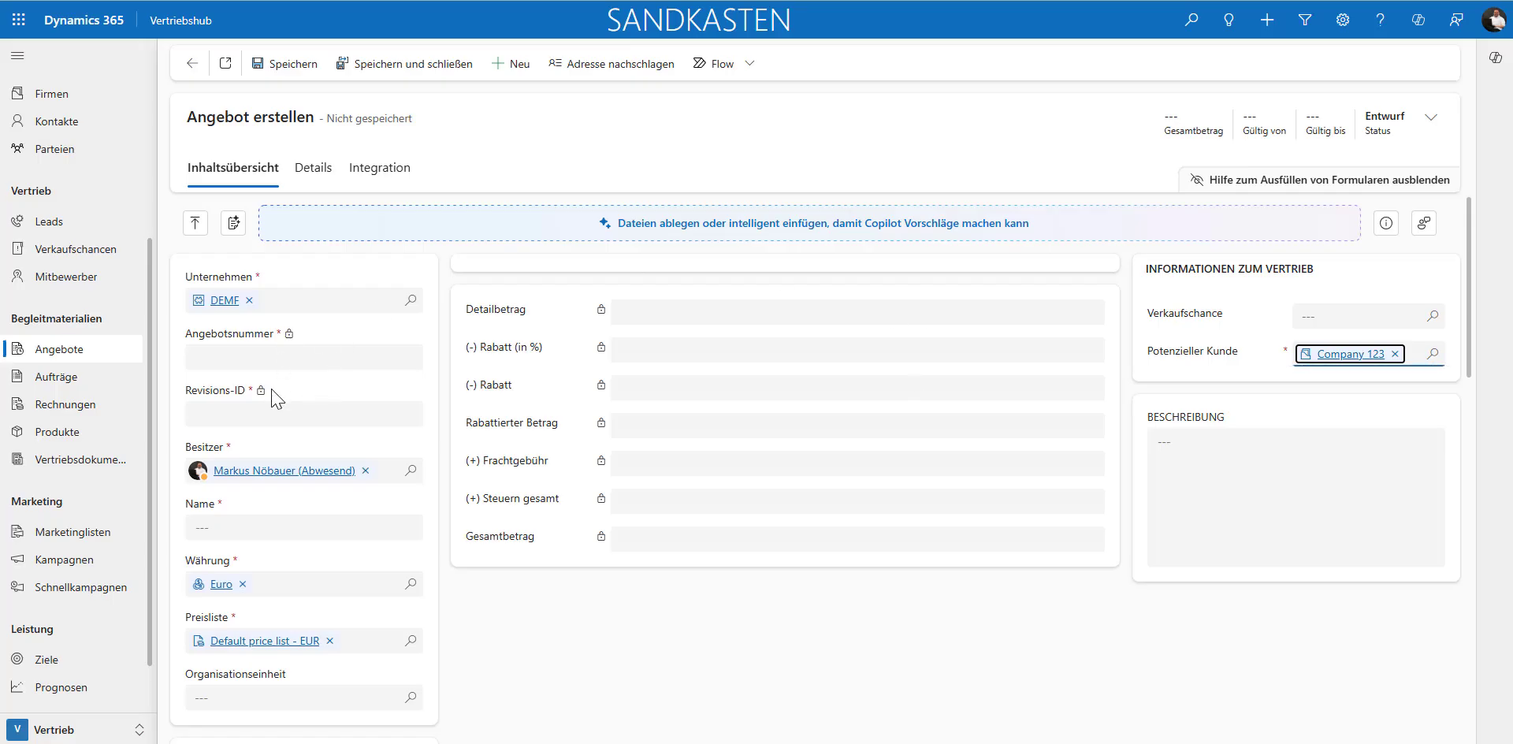
Step: Name the new quote cmp123_1 and save it
click(234, 522)
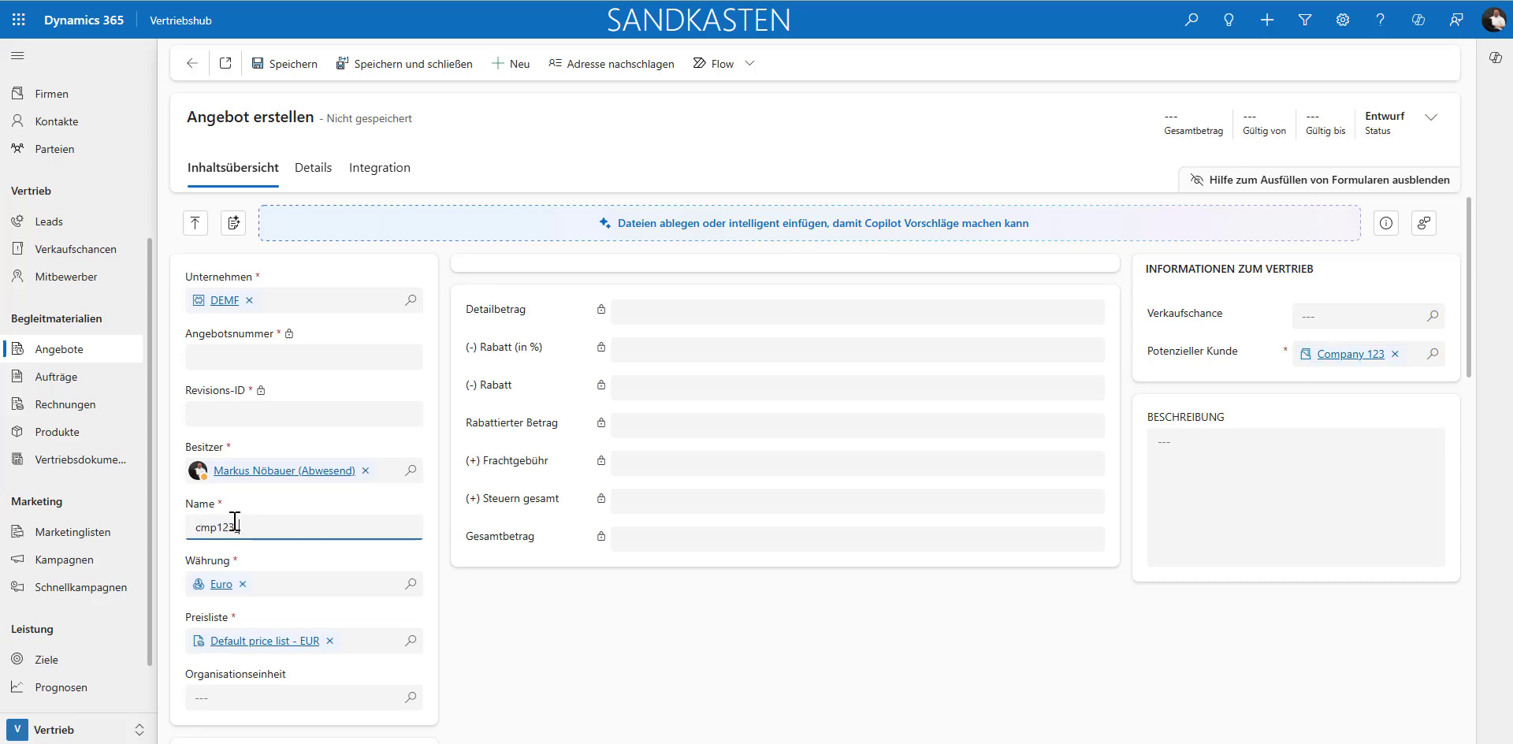
scroll(319, 405, down, 3)
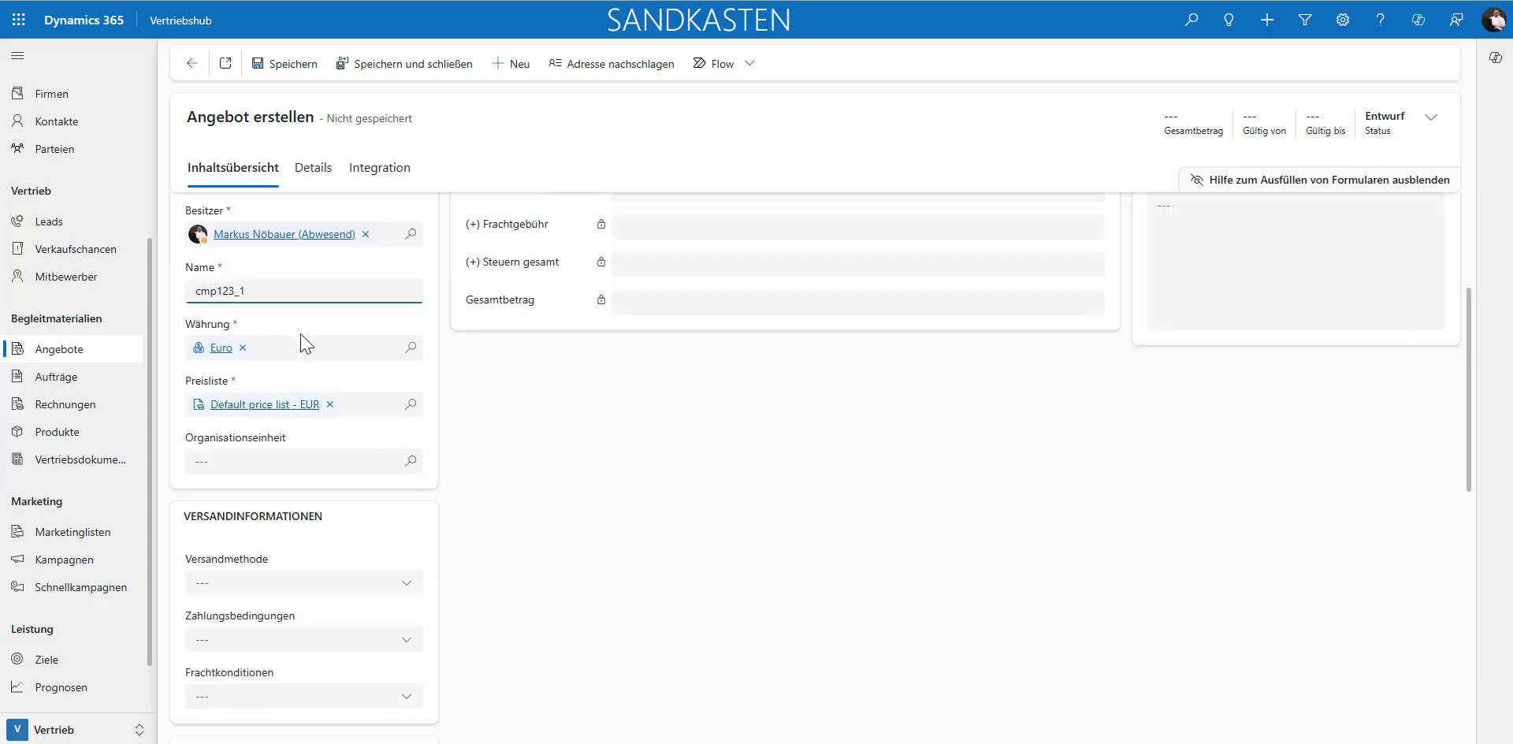
scroll(284, 351, down, 2)
scroll(302, 618, up, 5)
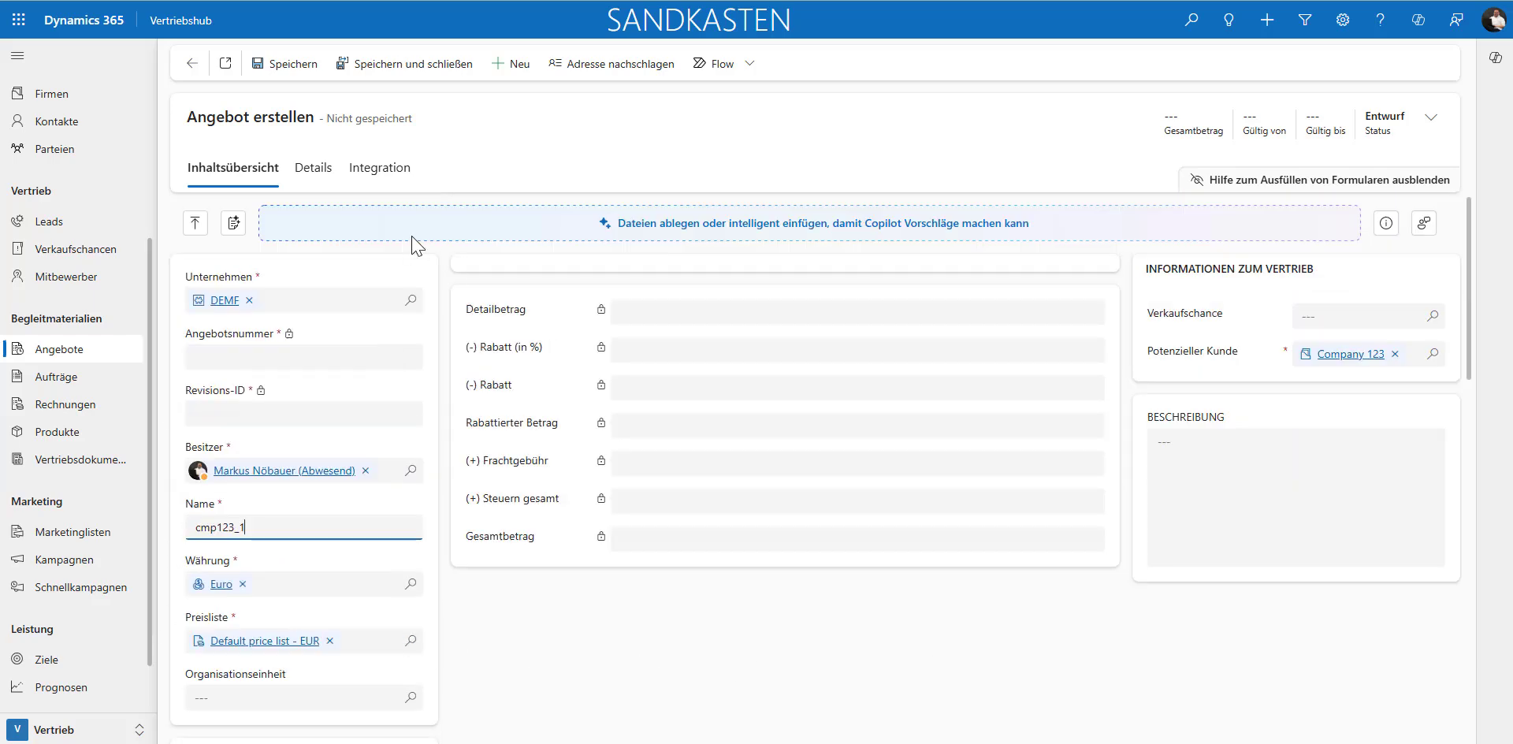
click(301, 78)
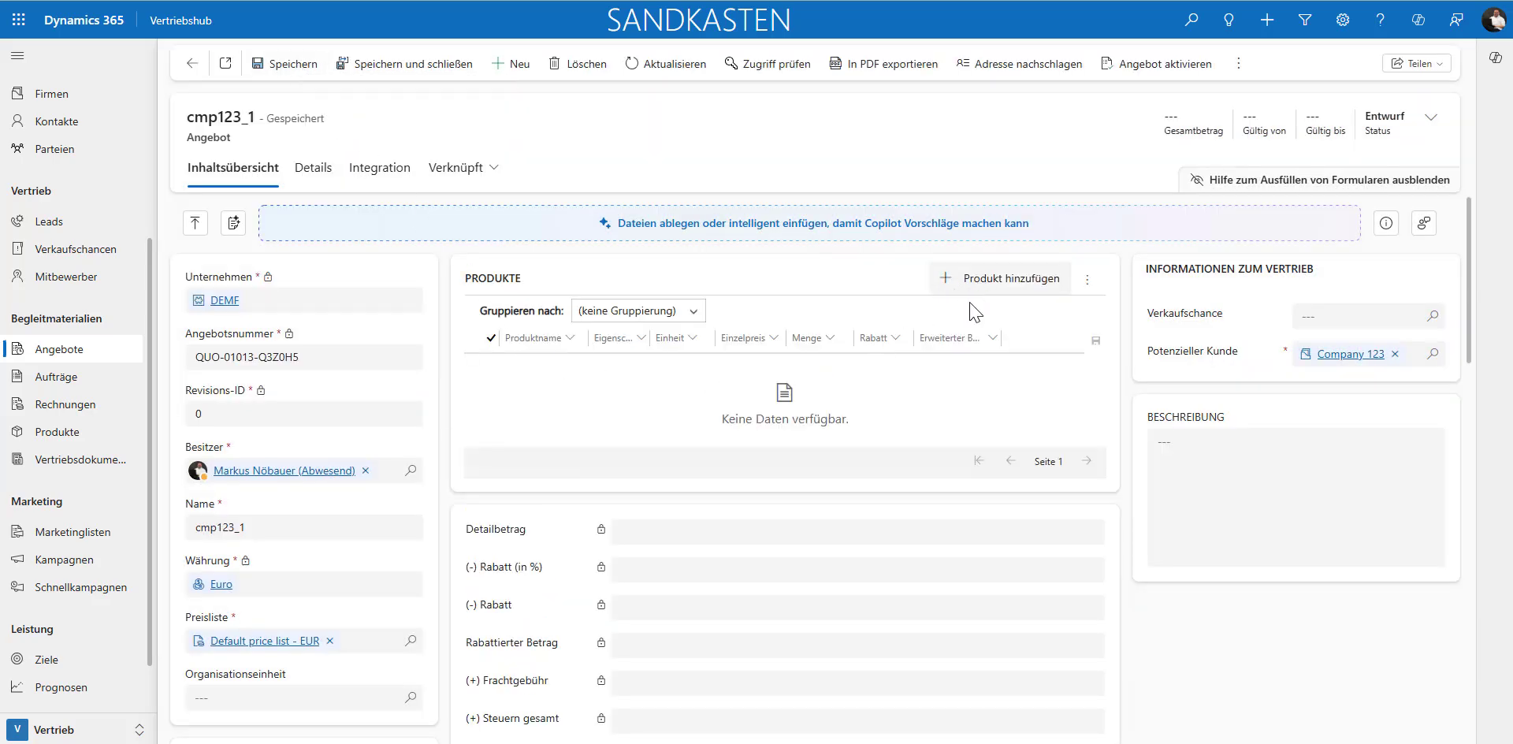
Step: Add the existing product Active speaker to the quote's products and save the line
click(980, 282)
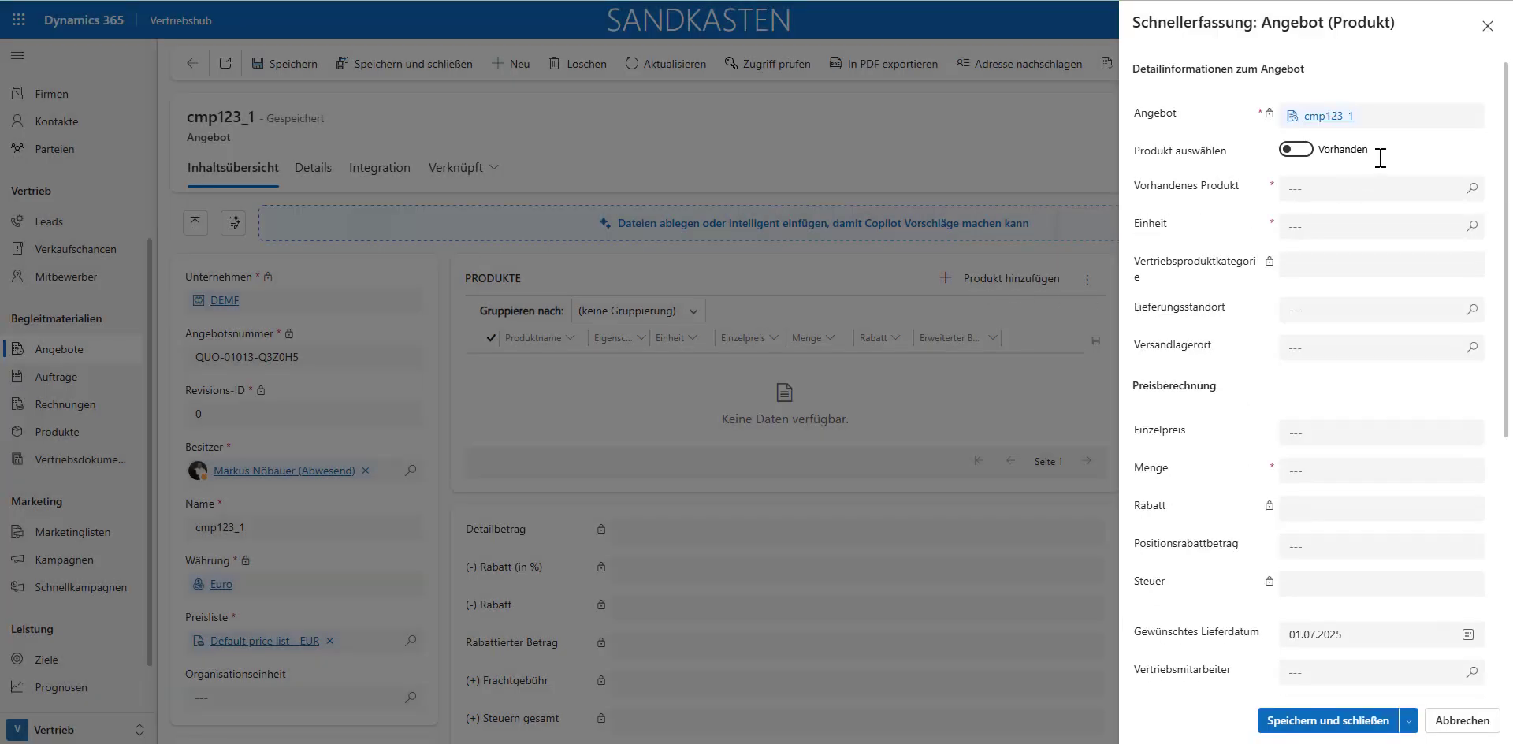
click(1475, 191)
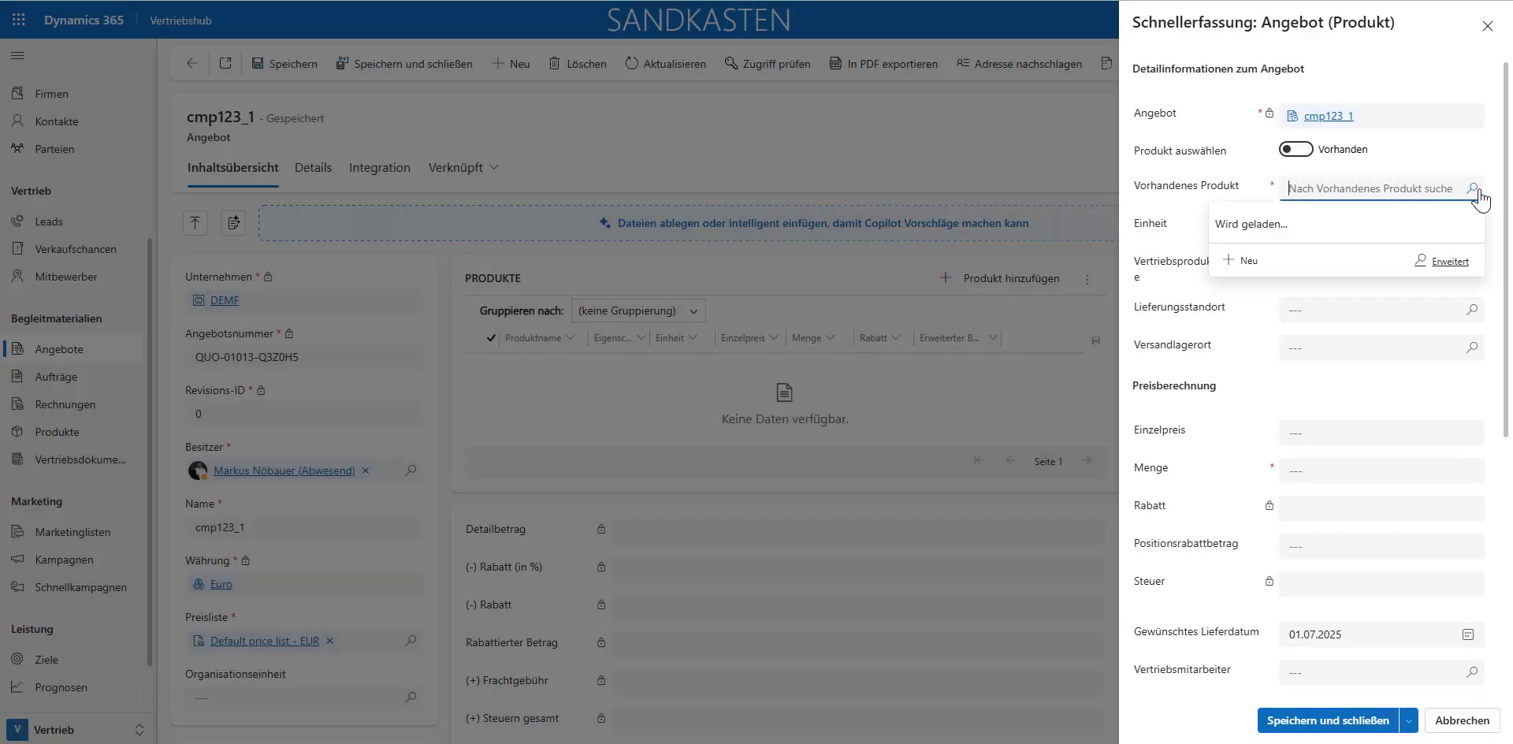
click(1268, 293)
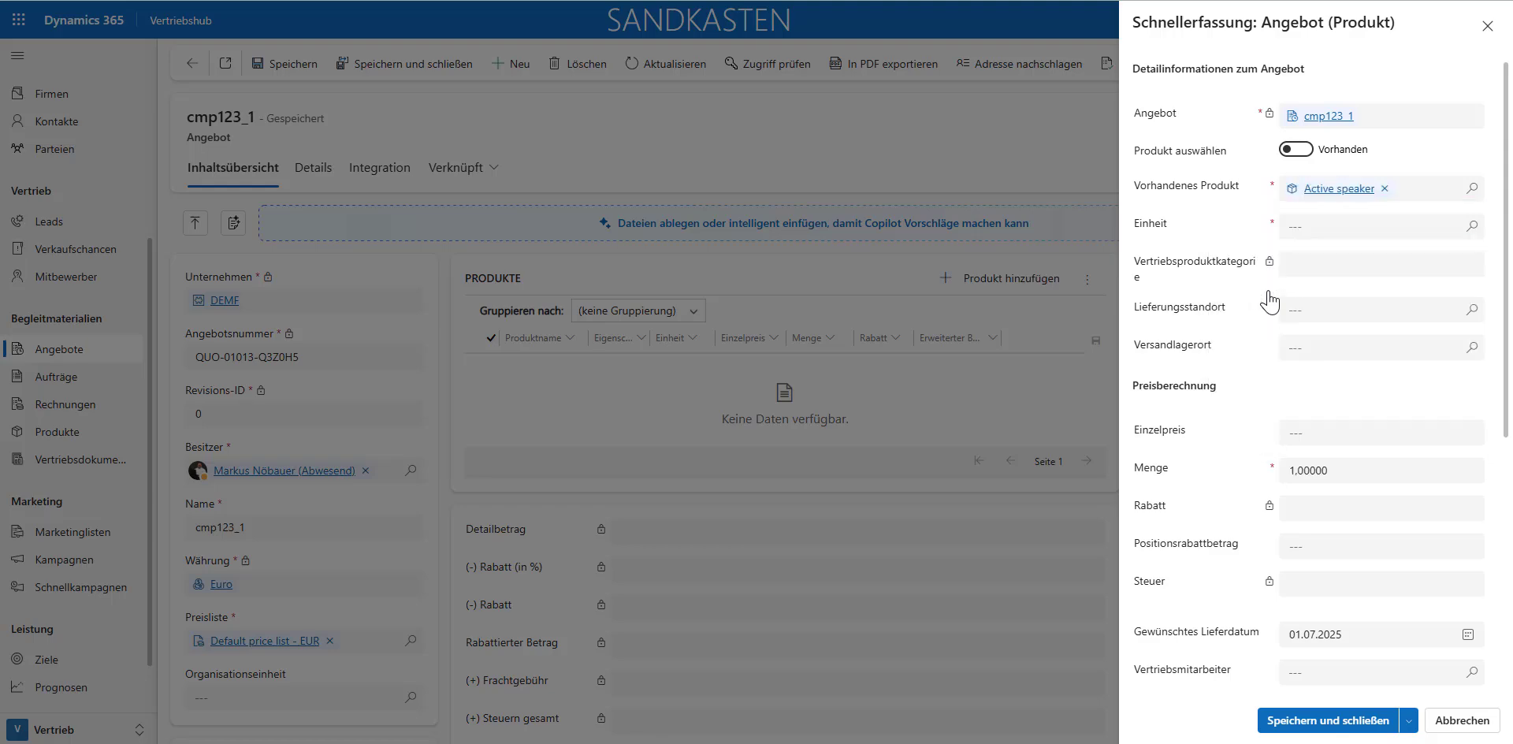
click(1322, 713)
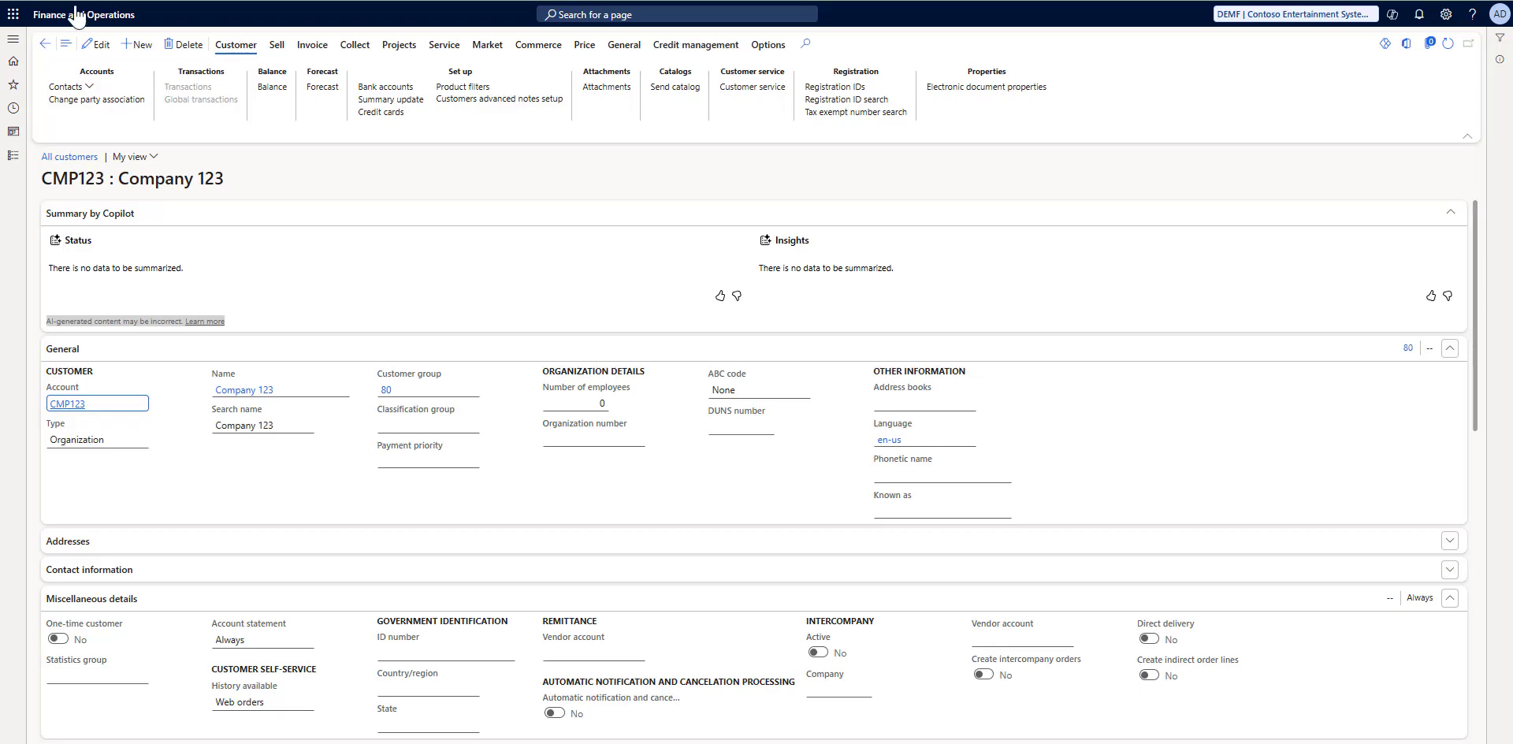
Step: Switch to Finance and Operations and open the cmp123_1 quotation from All quotations to check its line
click(15, 41)
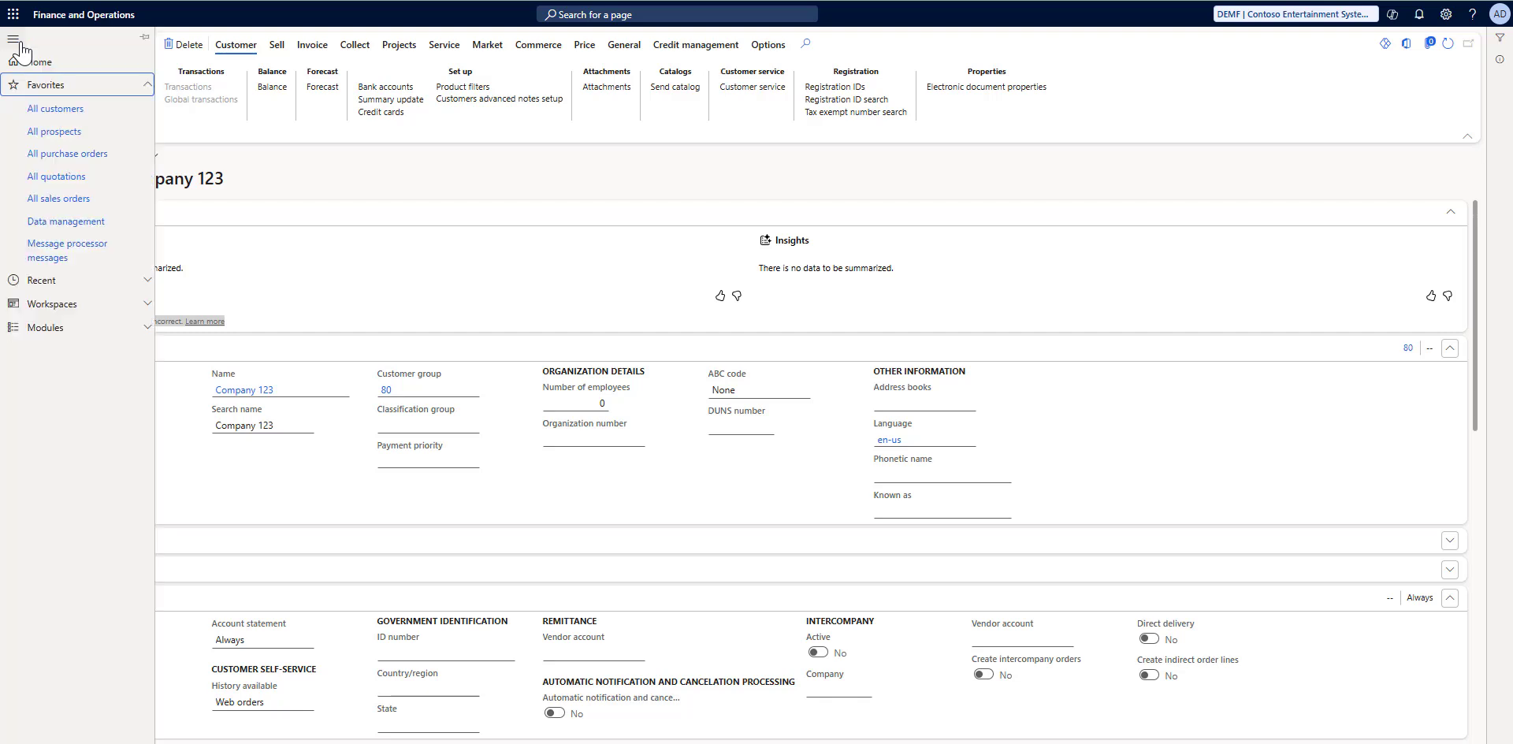
click(61, 181)
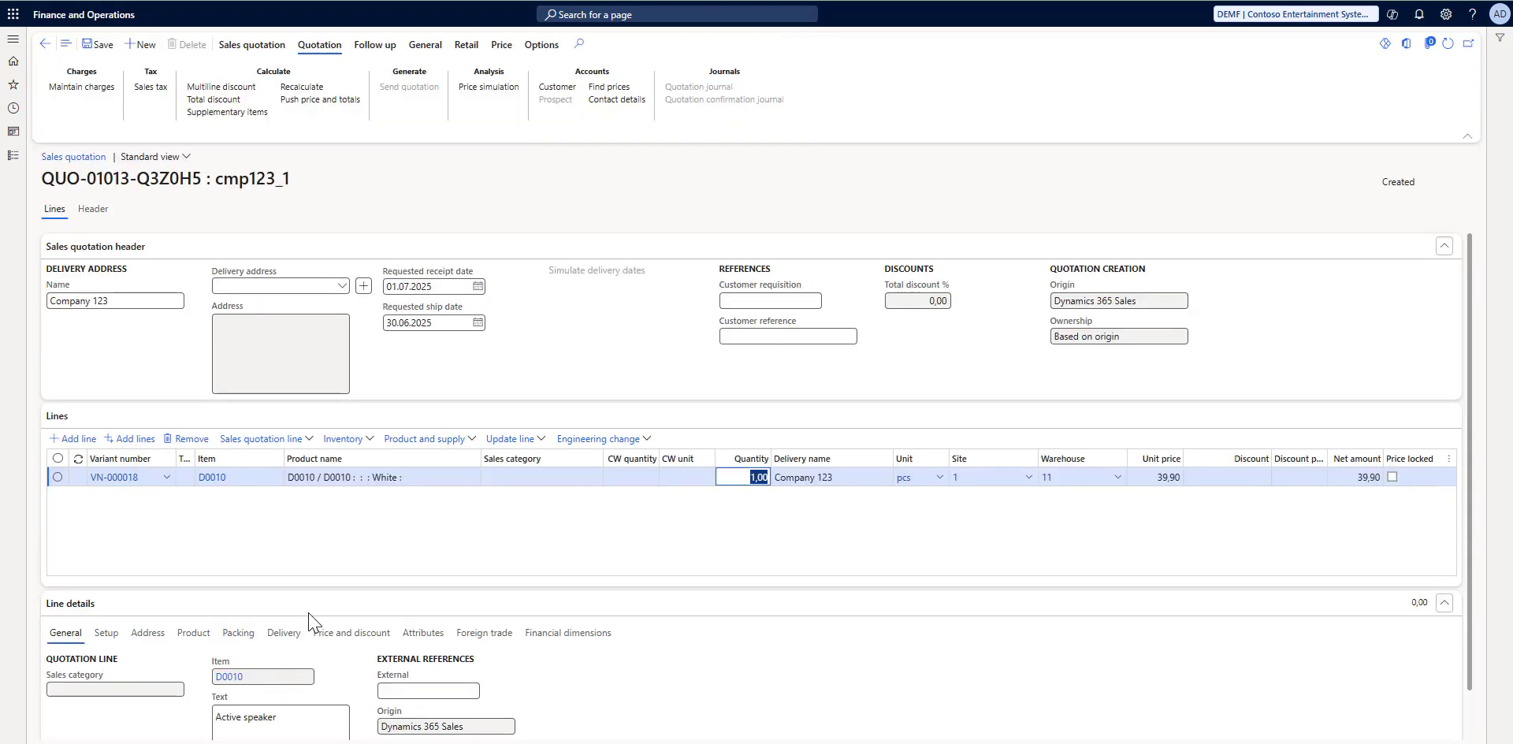
click(436, 538)
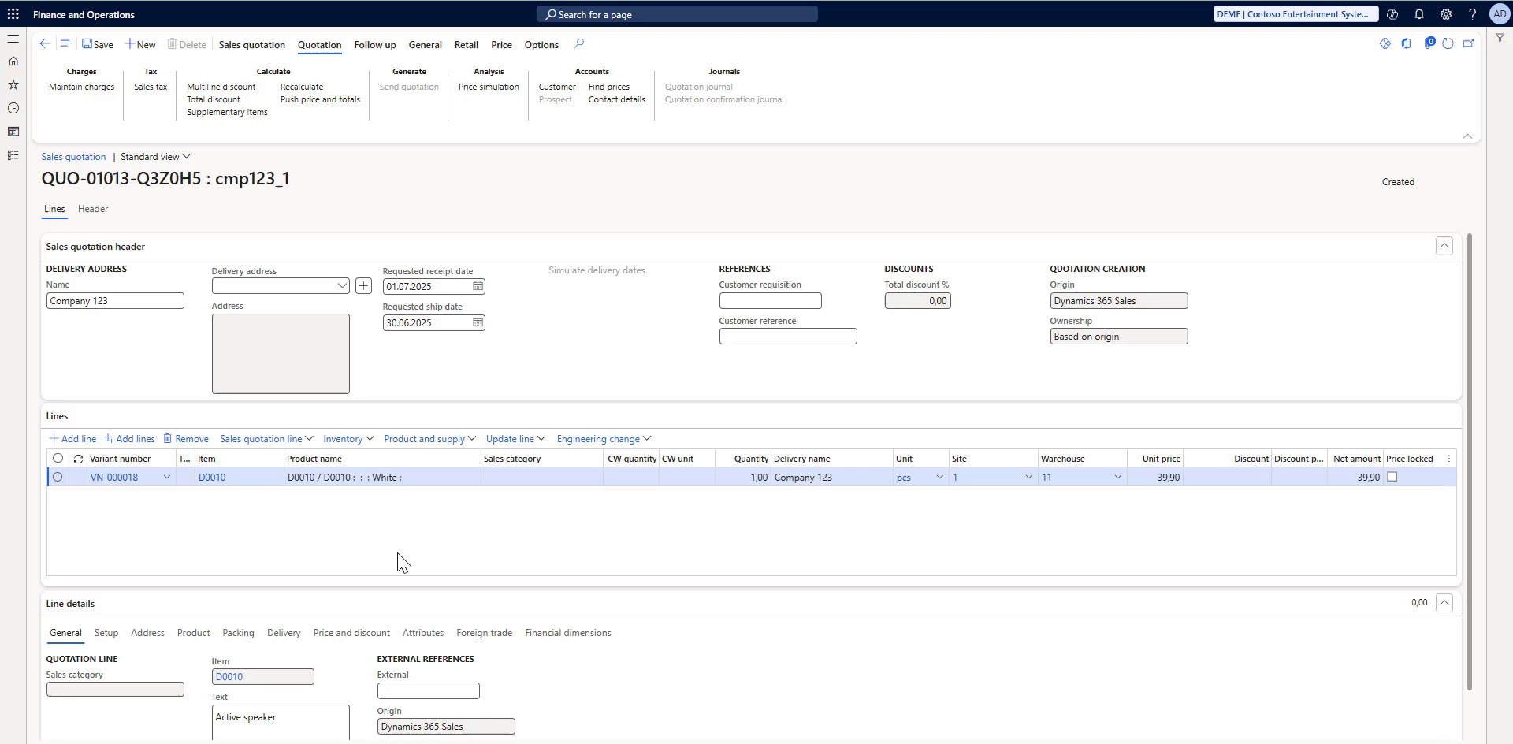
Step: Add a second line to the quotation with item D0010 and the color Black
click(72, 438)
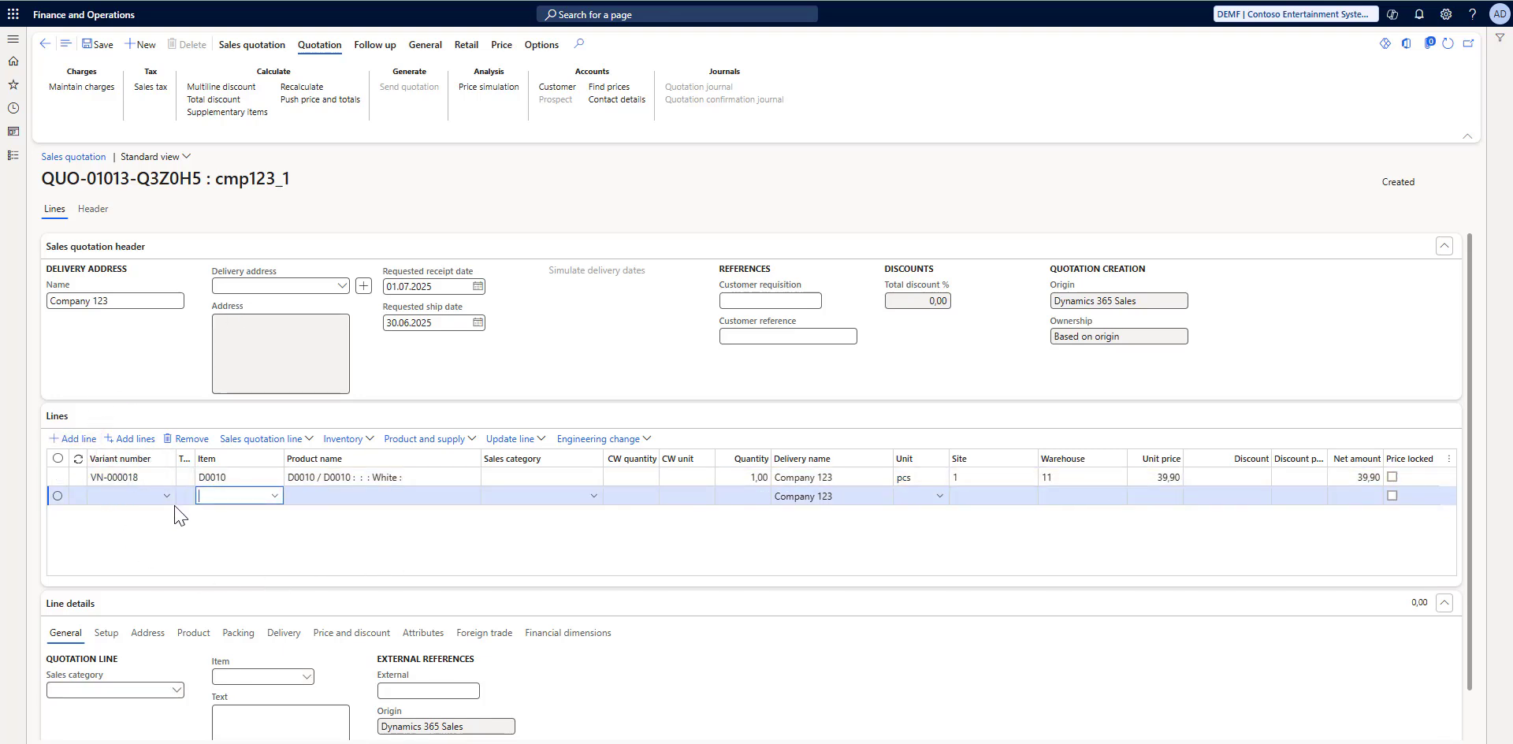
click(276, 497)
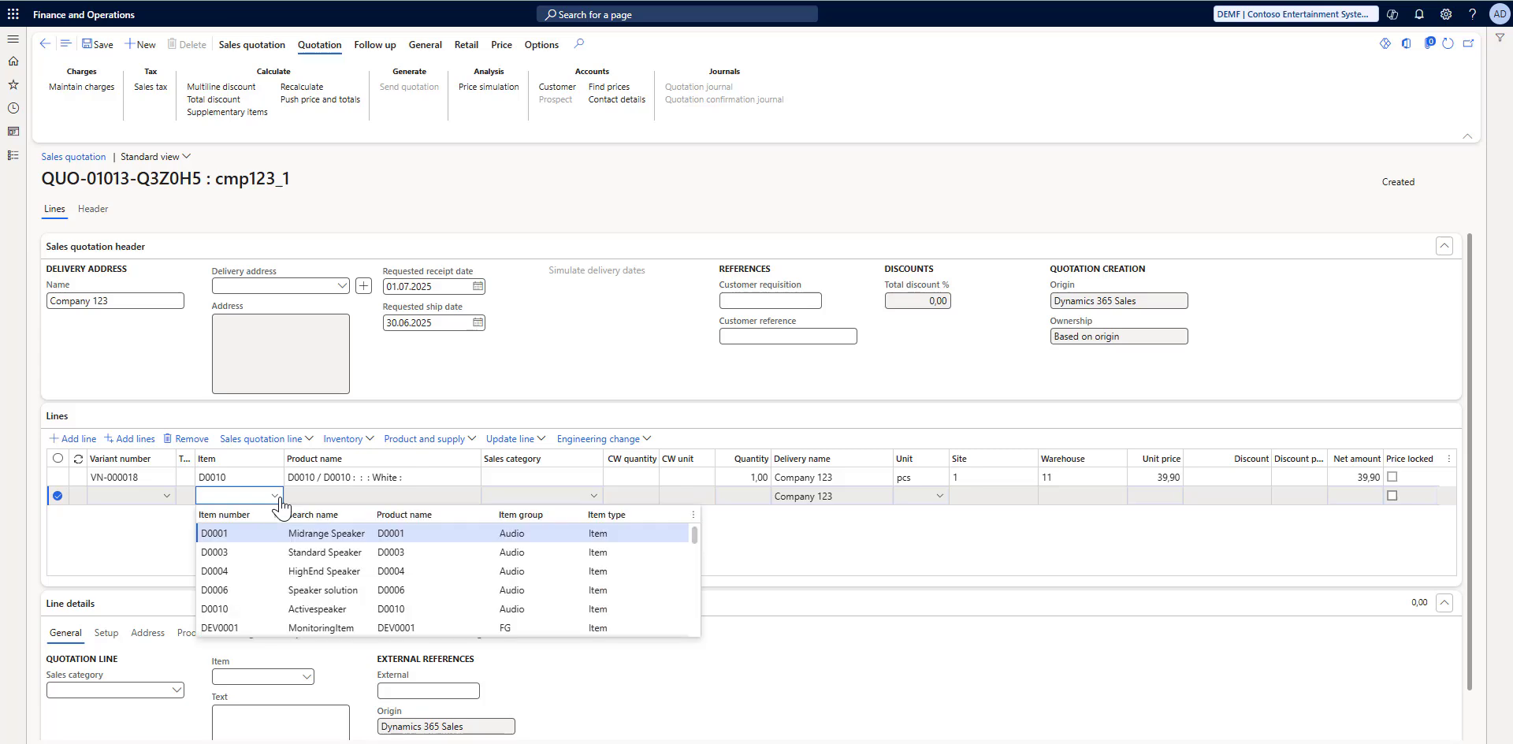
click(240, 608)
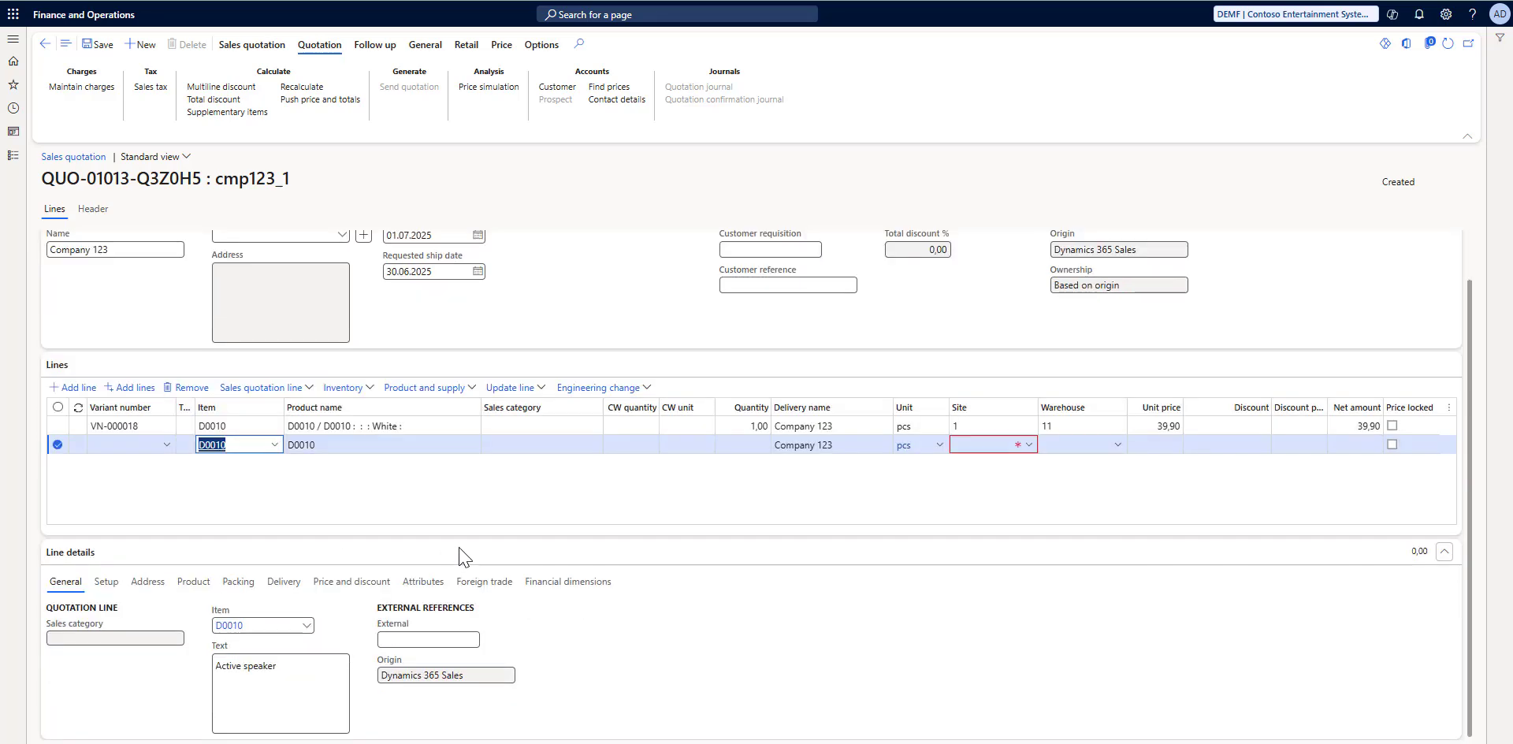
click(194, 582)
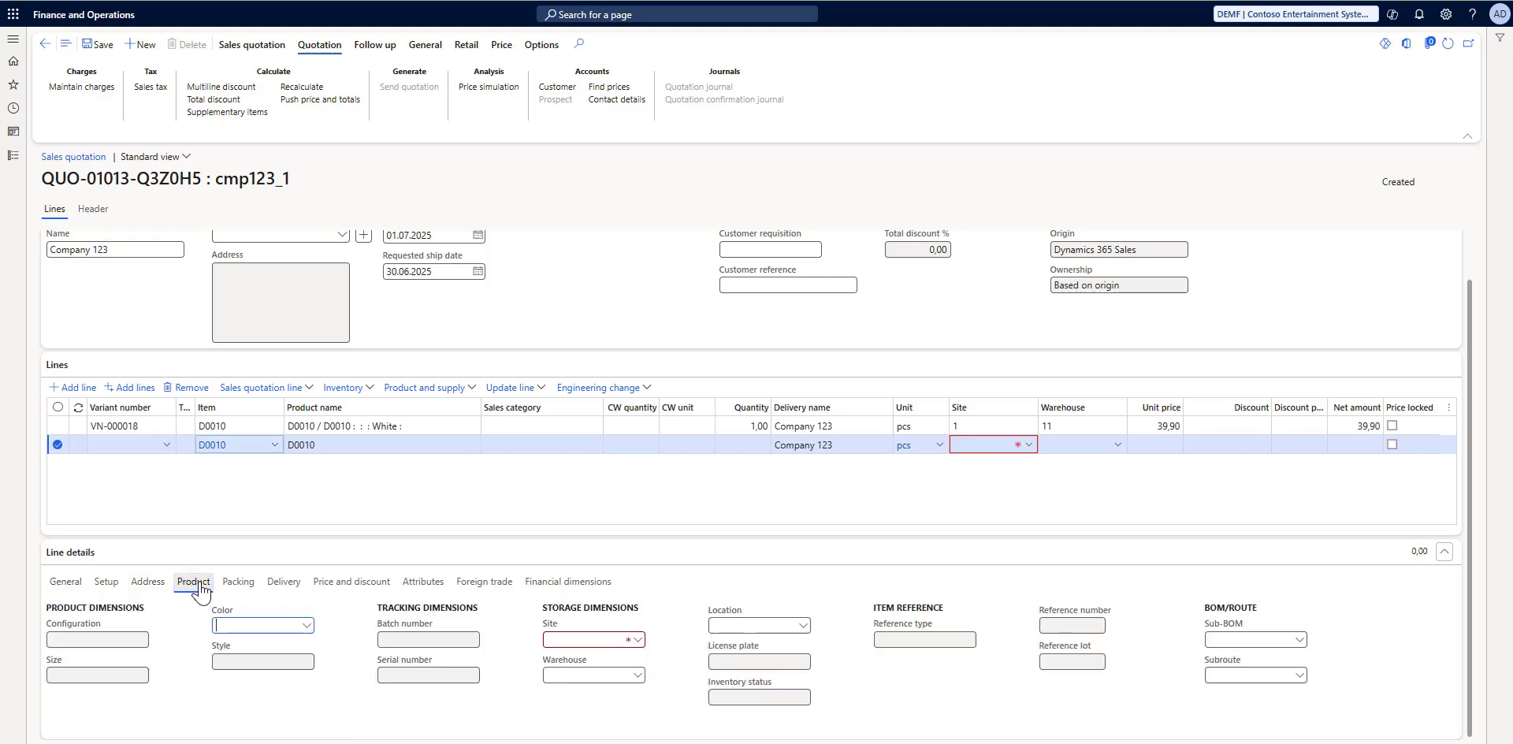
click(299, 628)
click(305, 627)
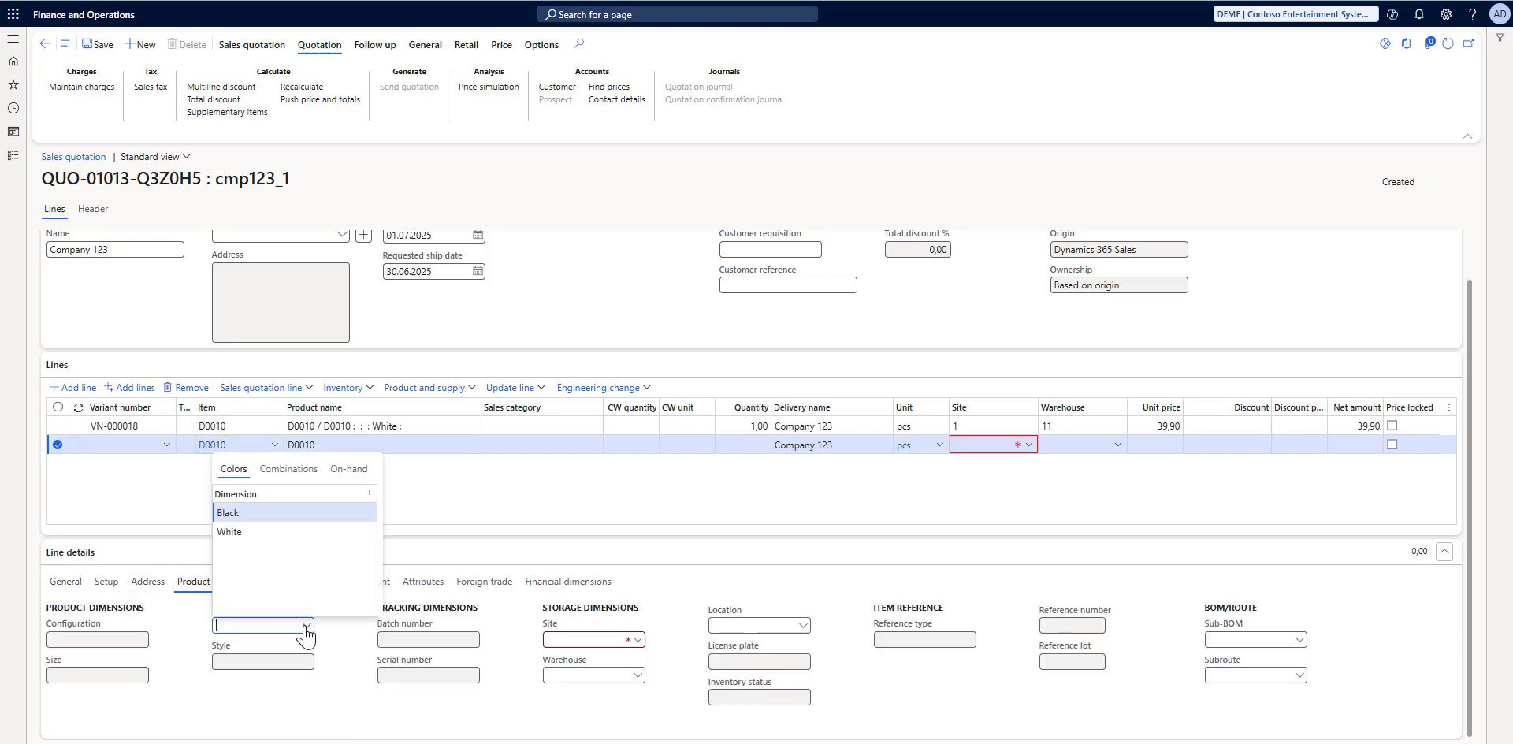
click(252, 513)
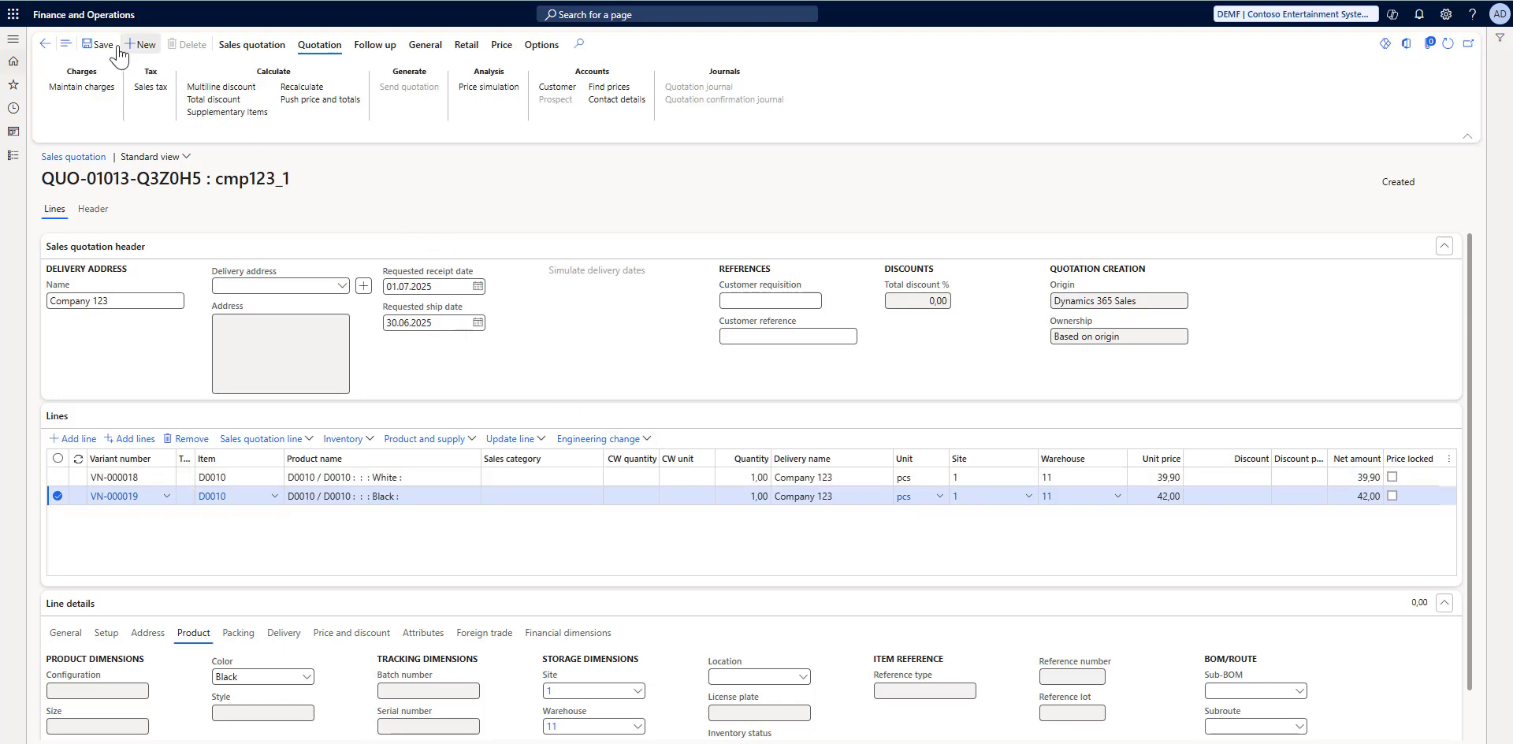
Step: Save the quotation, then switch to Dynamics 365 Sales and refresh the cmp123_1 quote
click(118, 52)
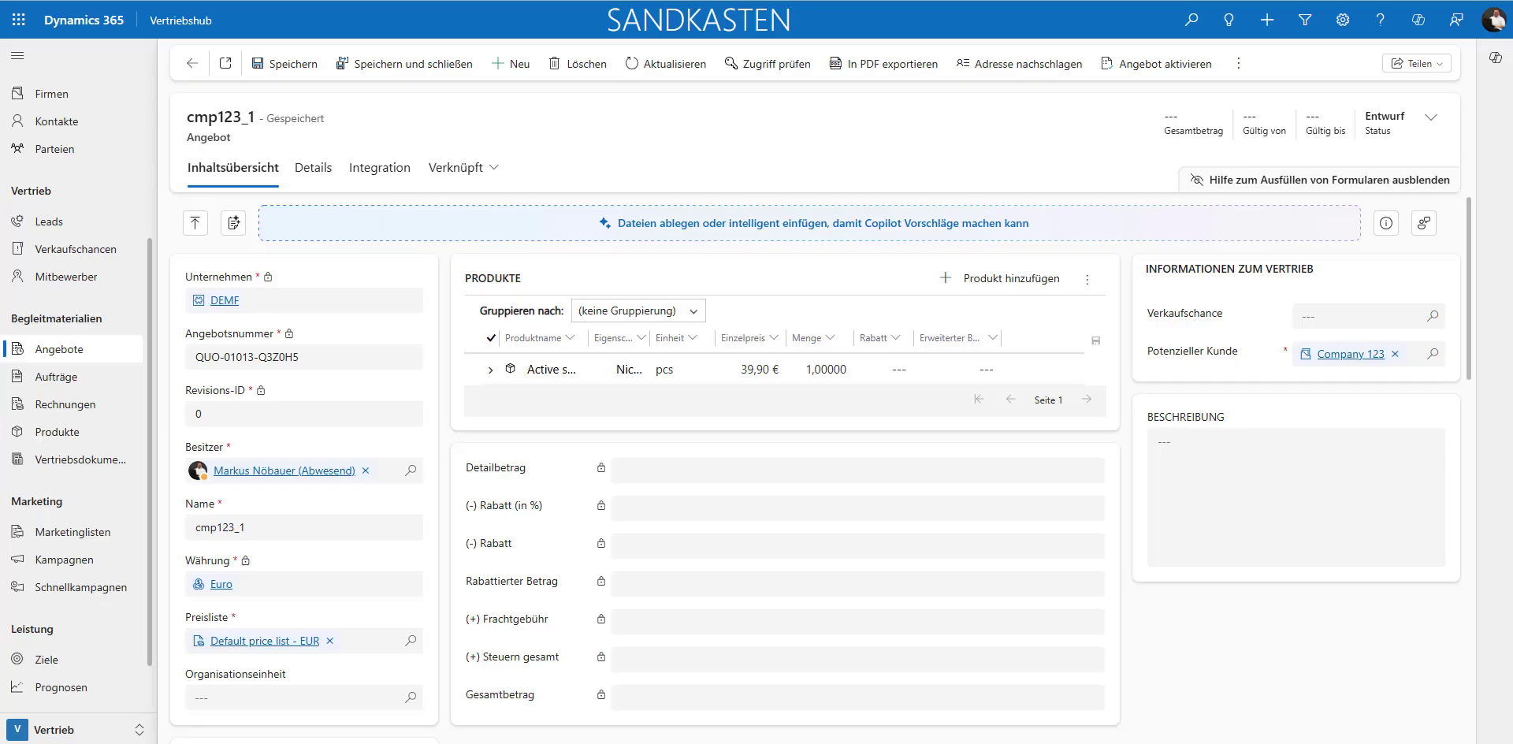
click(690, 66)
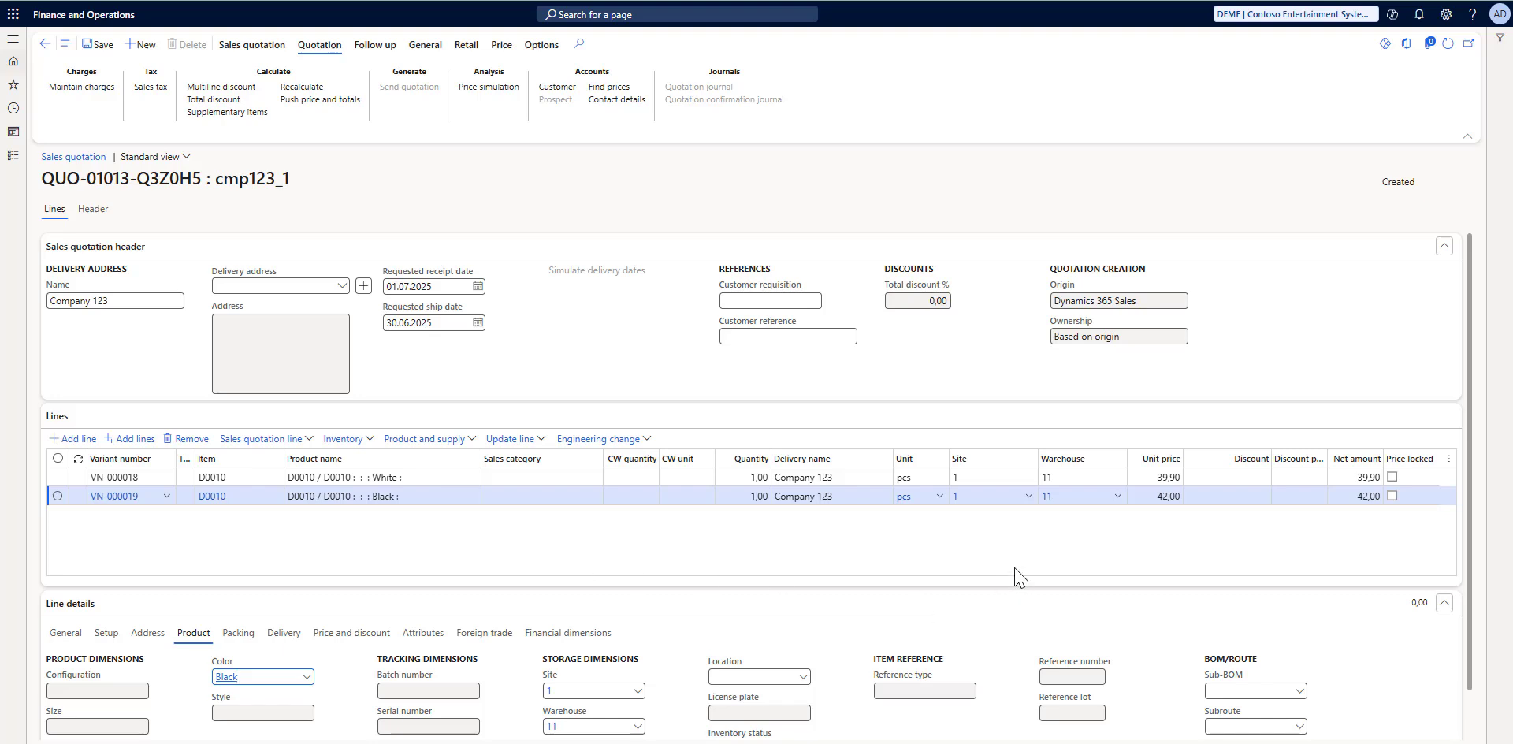
Step: In Finance and Operations, open Discounts under Pricing management and select the simple discount ST100003
click(13, 39)
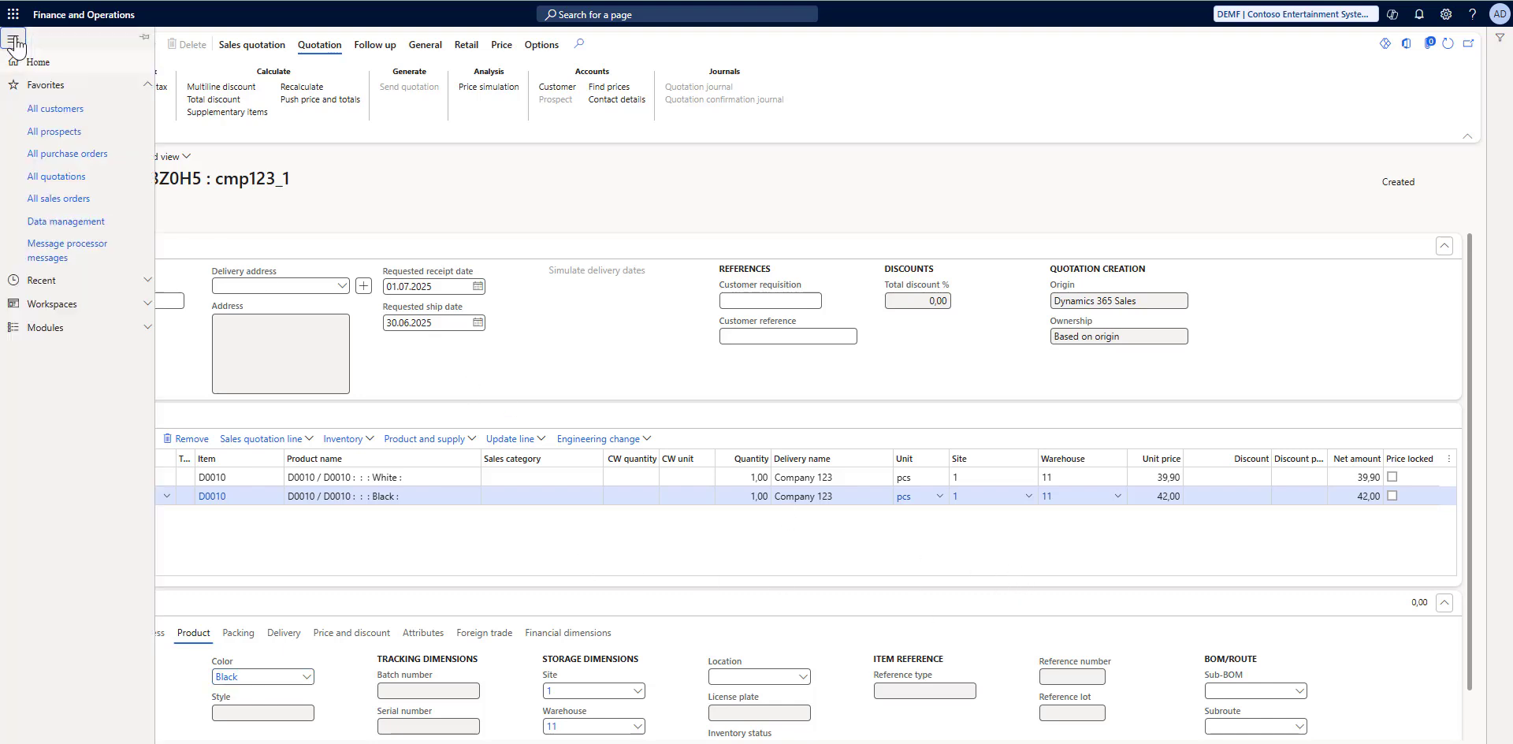
click(55, 327)
scroll(81, 392, down, 5)
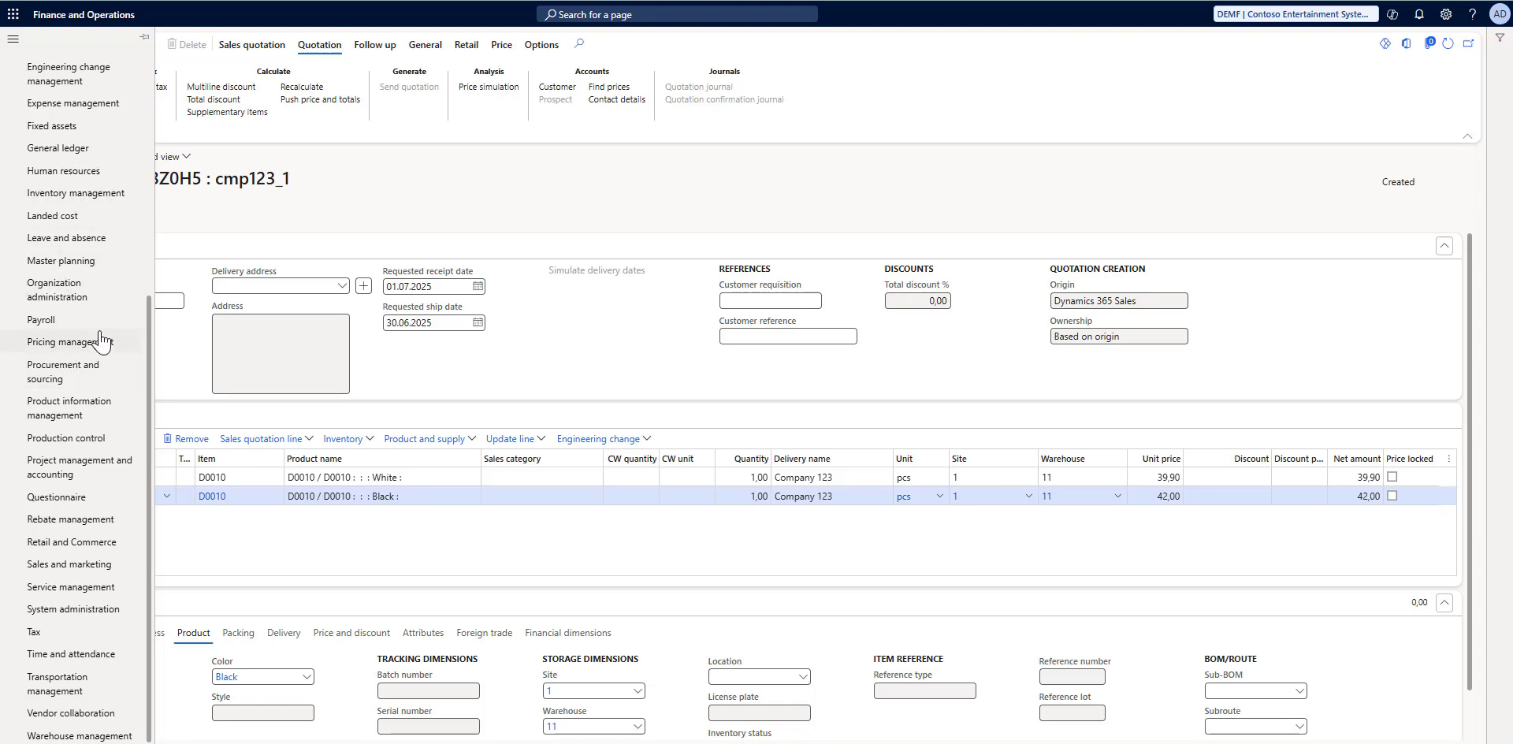
click(74, 349)
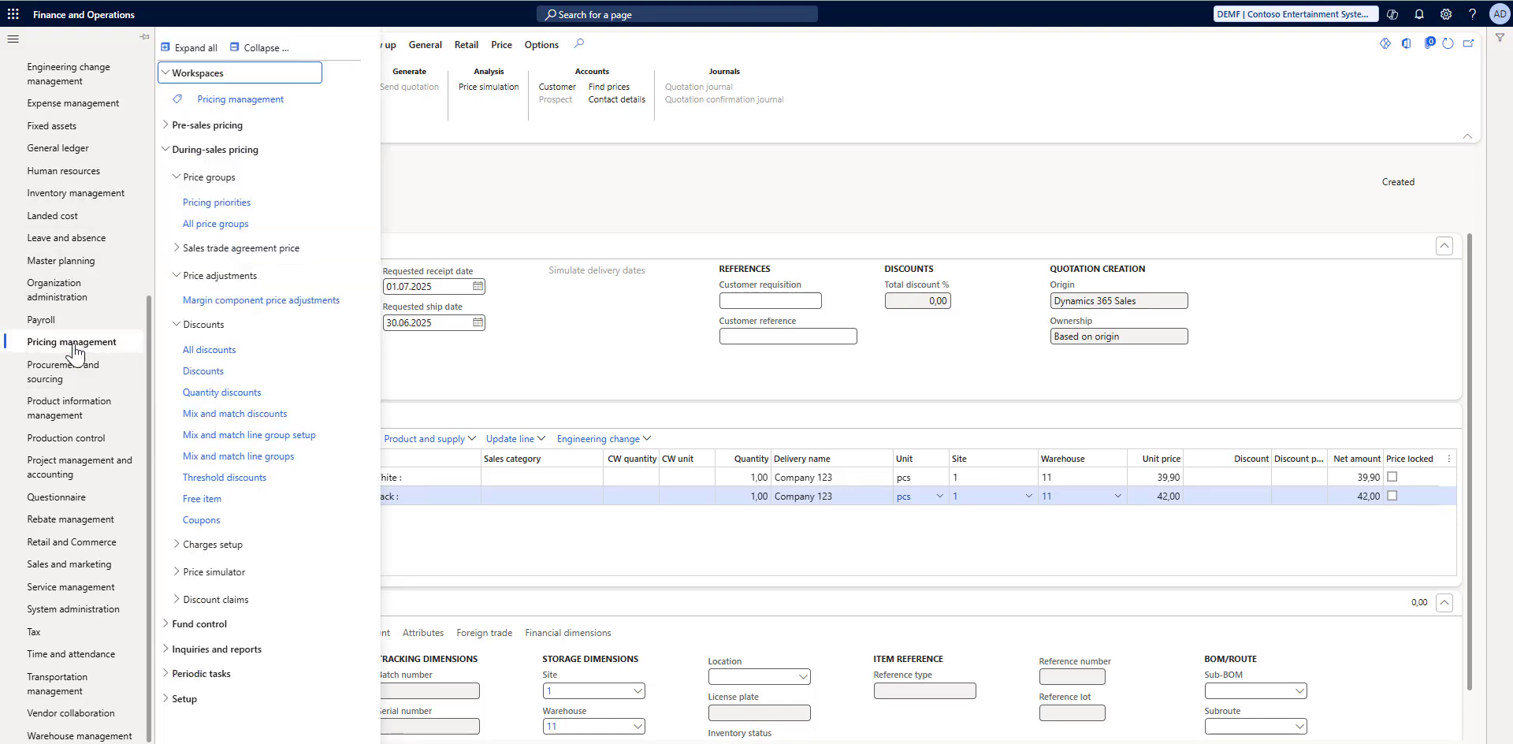
click(208, 377)
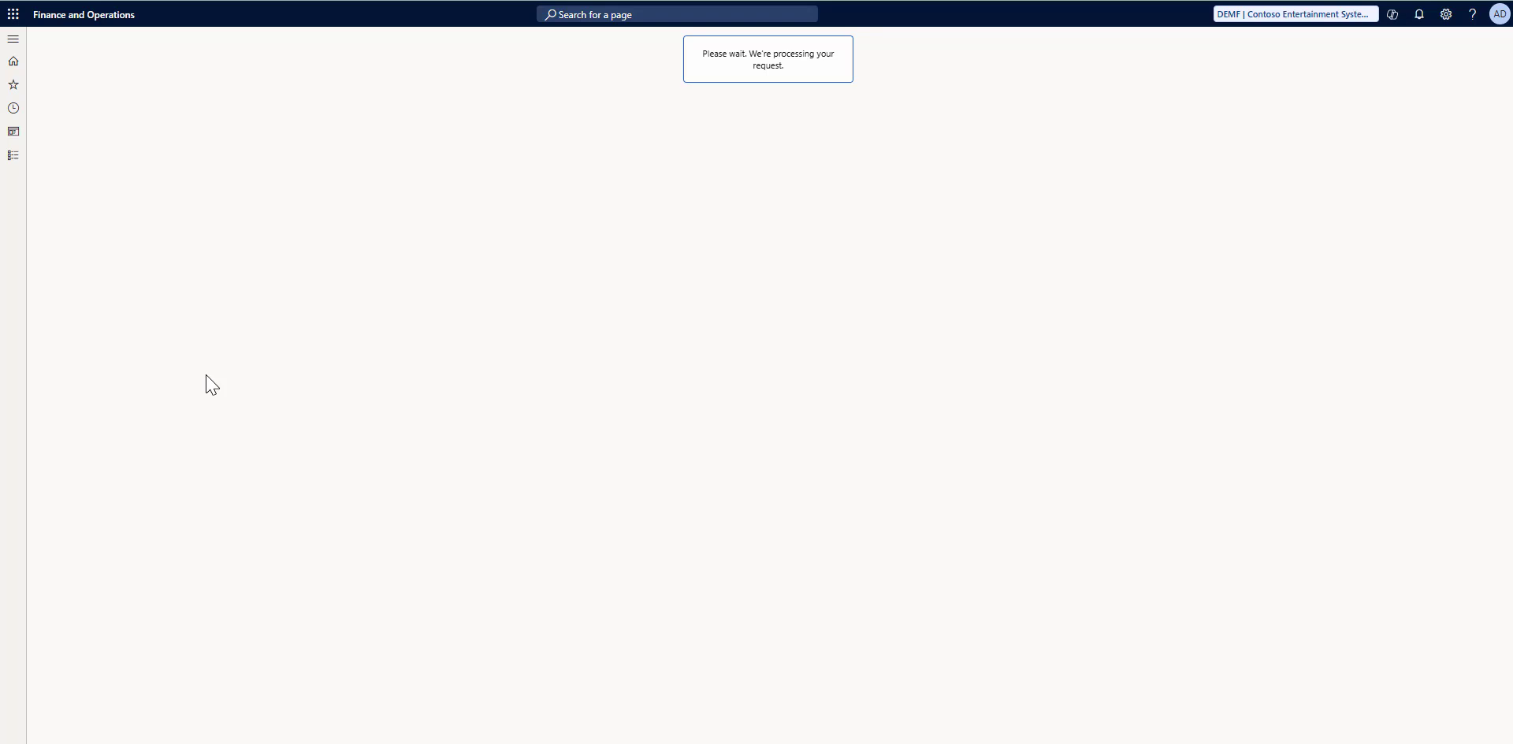
click(111, 220)
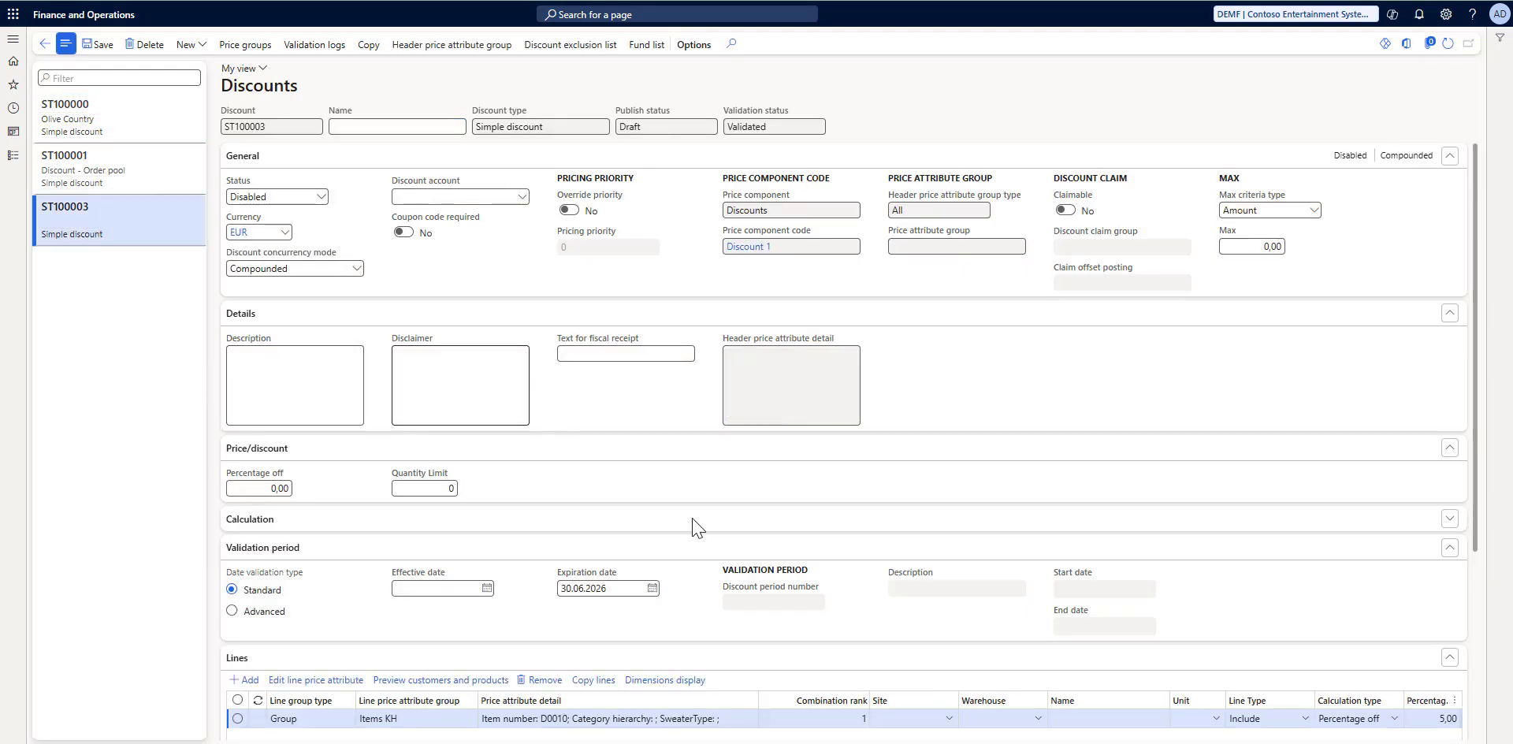
Step: Review the line settings of discount ST100003 and set its status to Enabled
scroll(693, 526, down, 2)
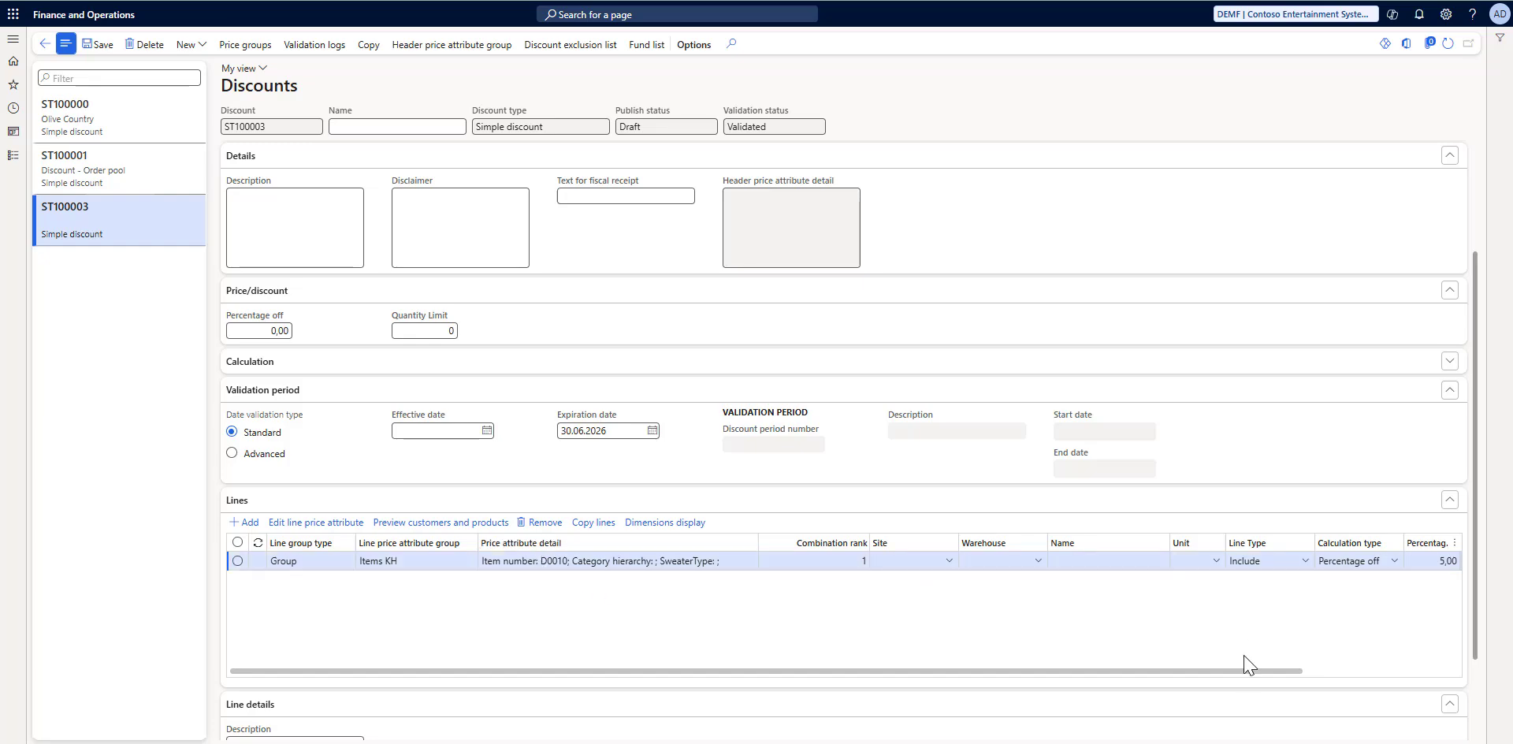
mouse_move(1301, 675)
mouse_down()
mouse_move(1431, 675)
mouse_move(1272, 675)
mouse_up()
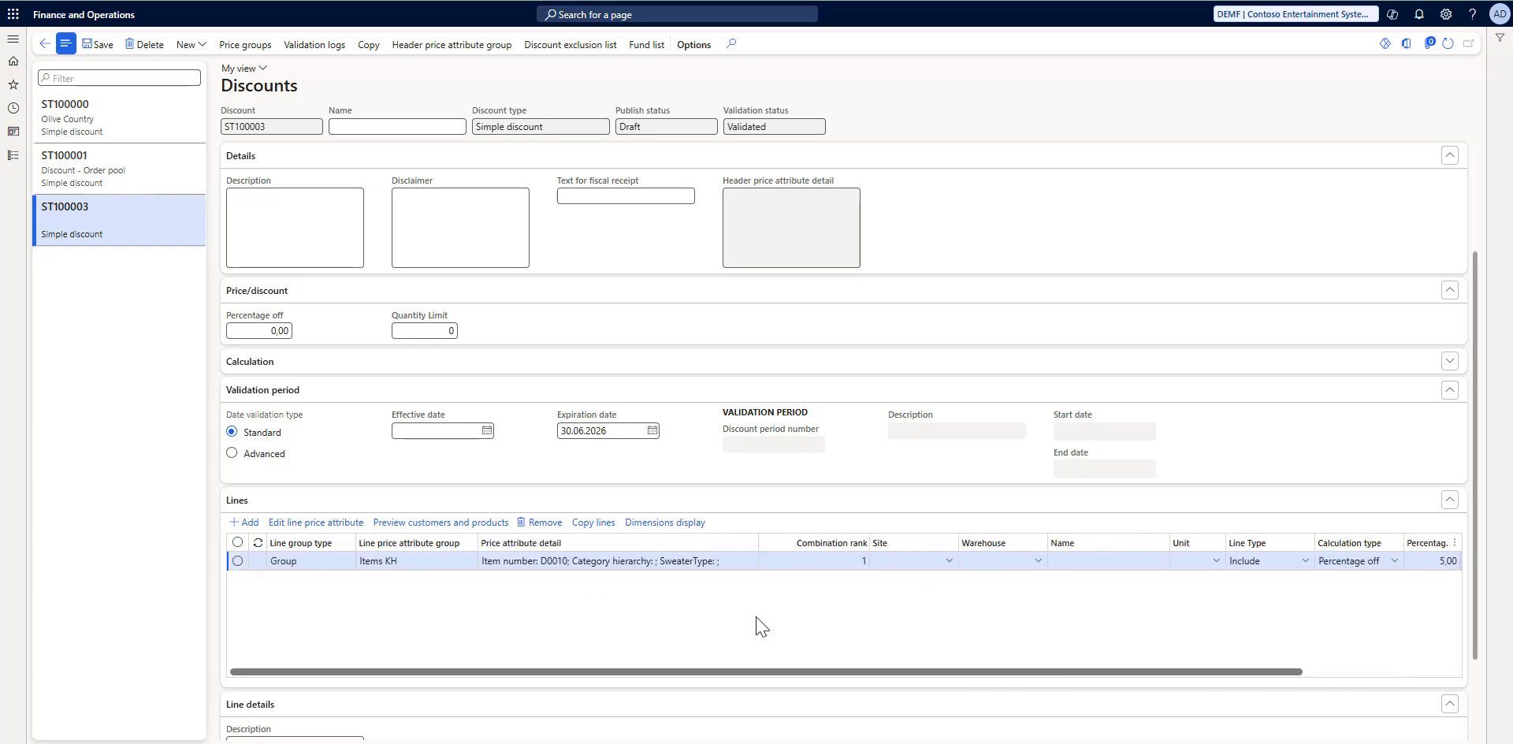
scroll(493, 340, up, 2)
click(322, 198)
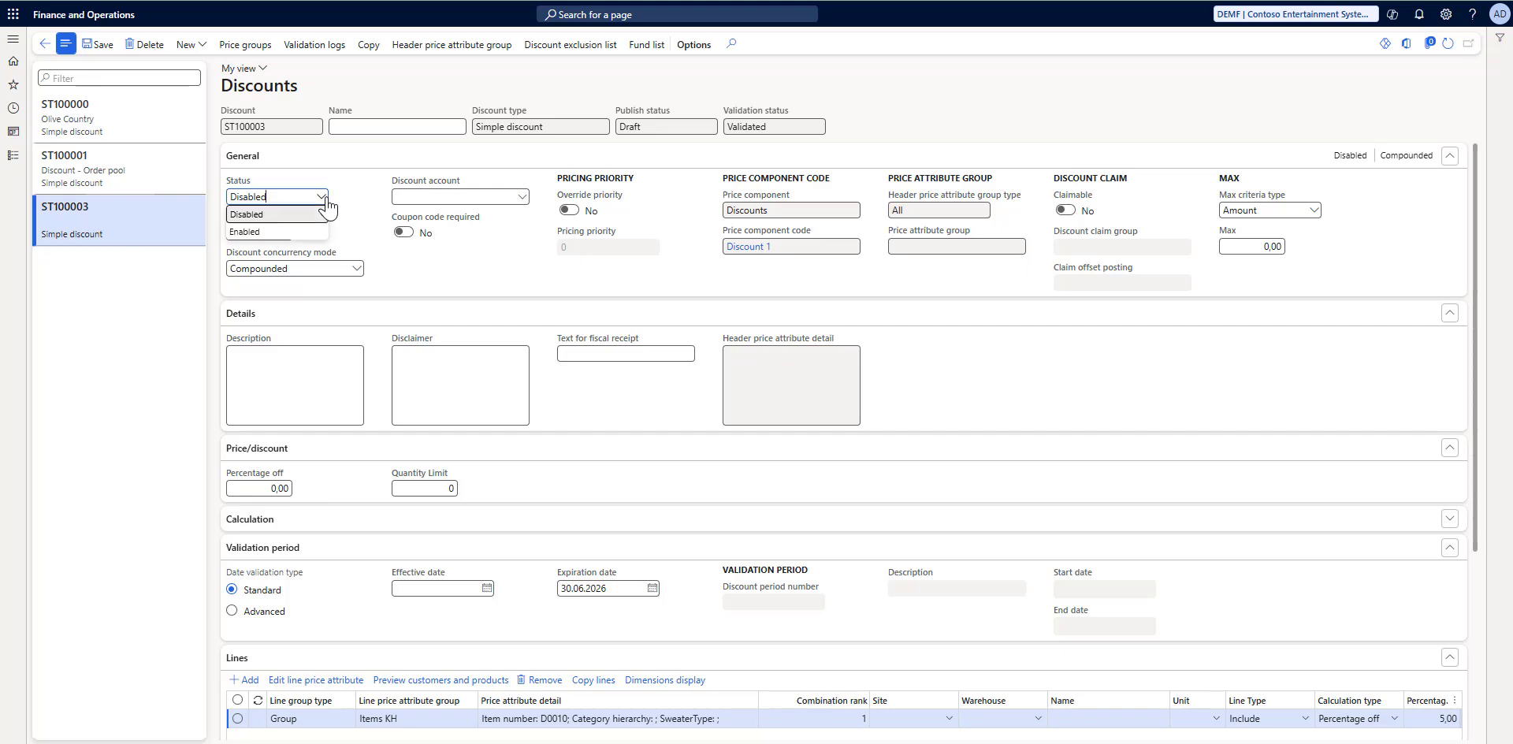
click(256, 231)
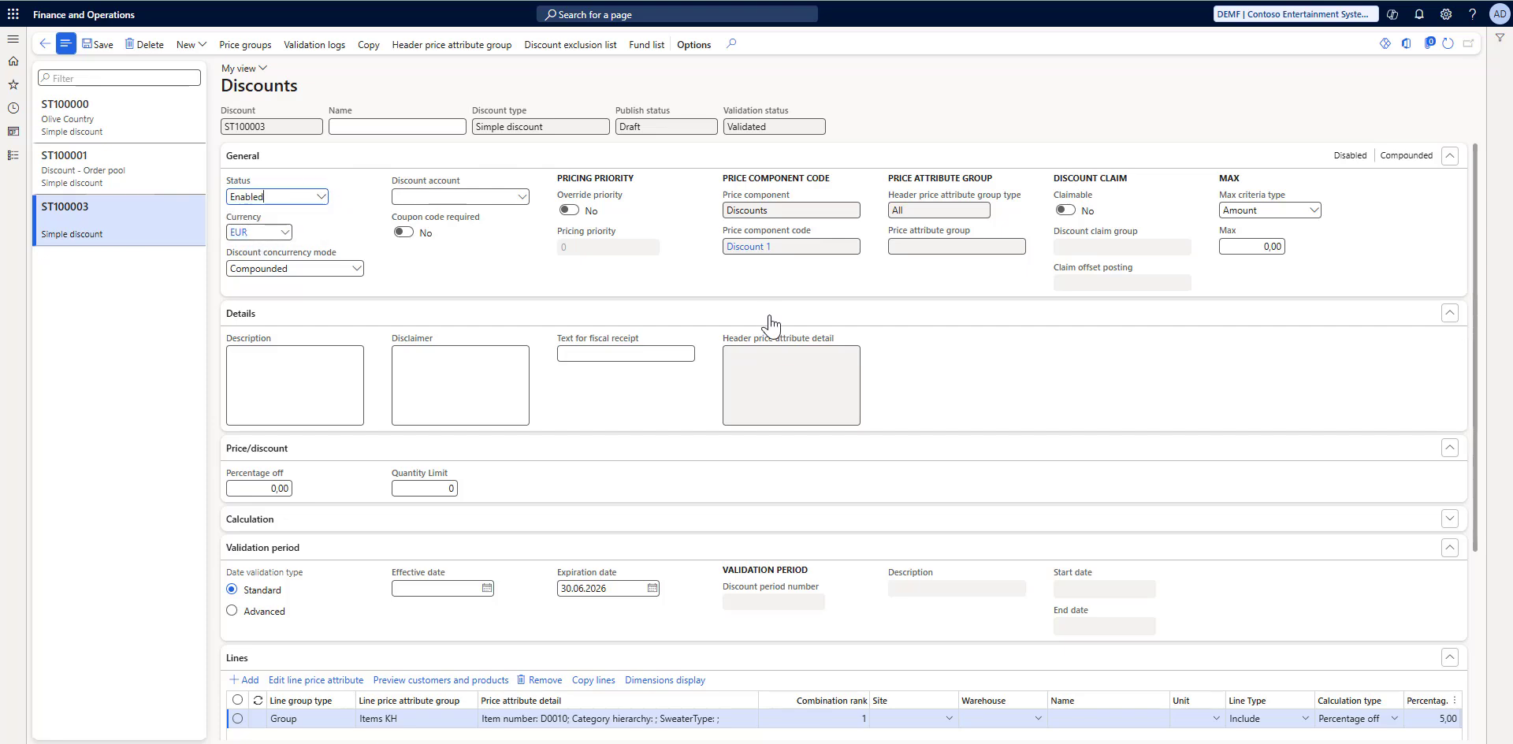
Step: Save discount ST100003 and refresh the record to check its publish status
click(99, 44)
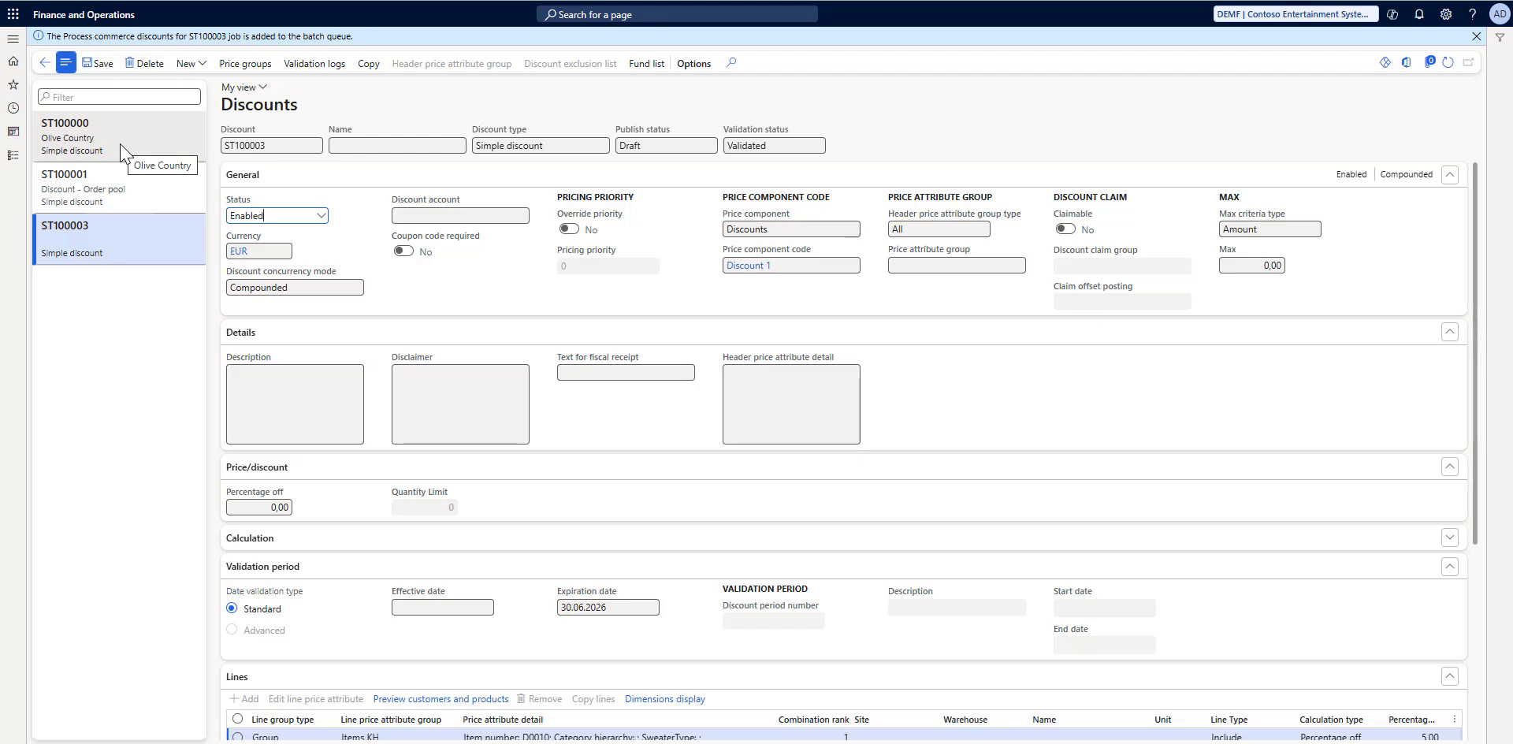
click(1454, 66)
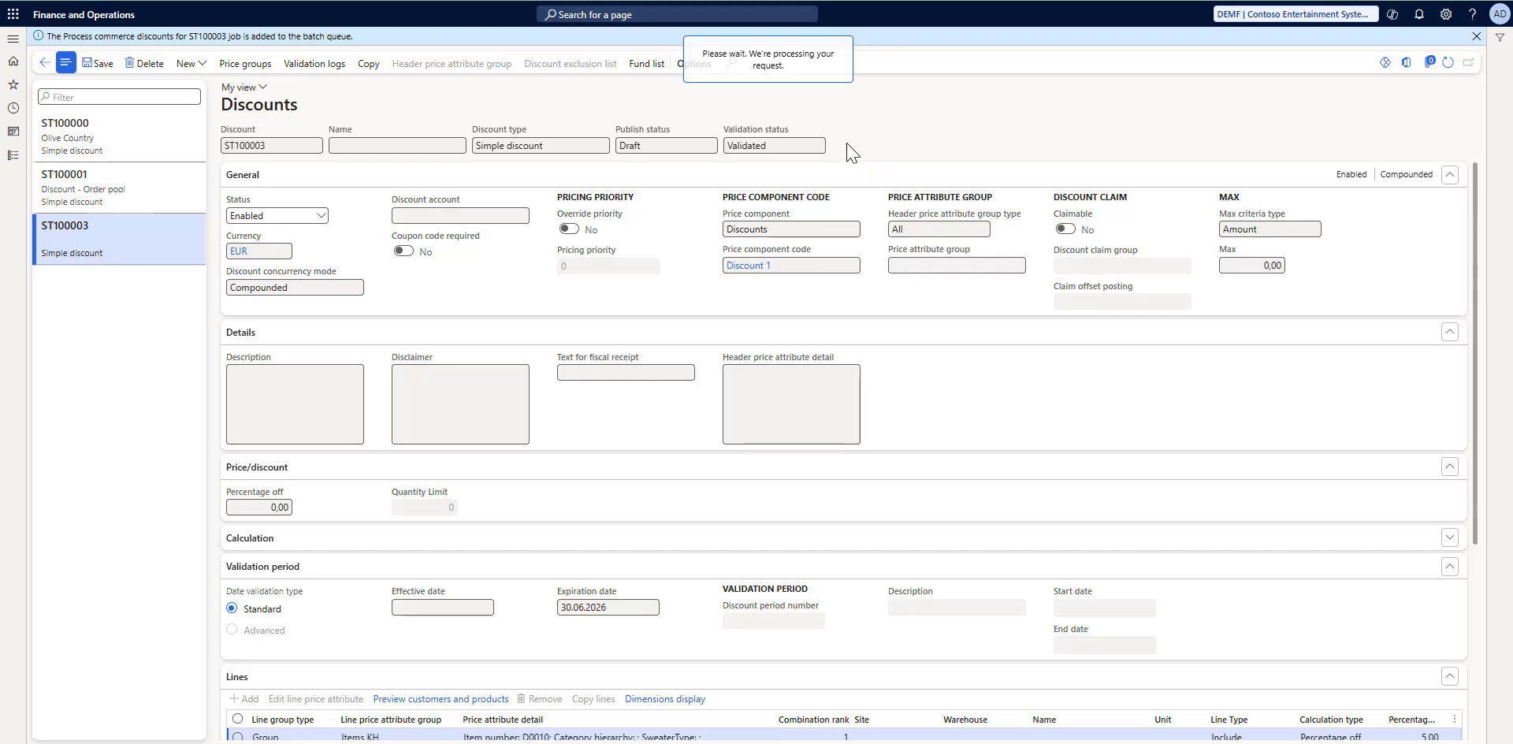
click(624, 147)
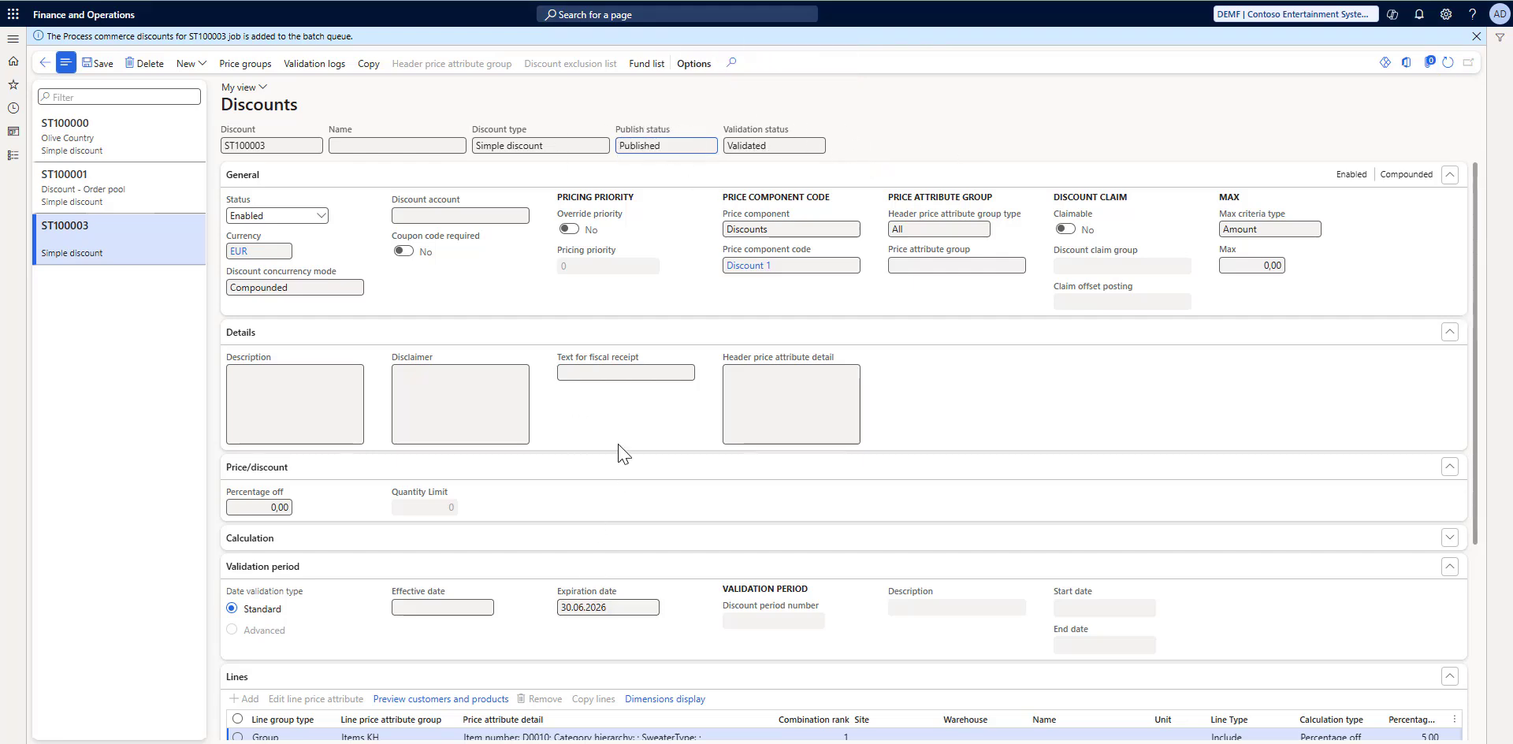
Step: Open the cmp123_1 quotation for Company 123 from the list of all quotations
click(14, 41)
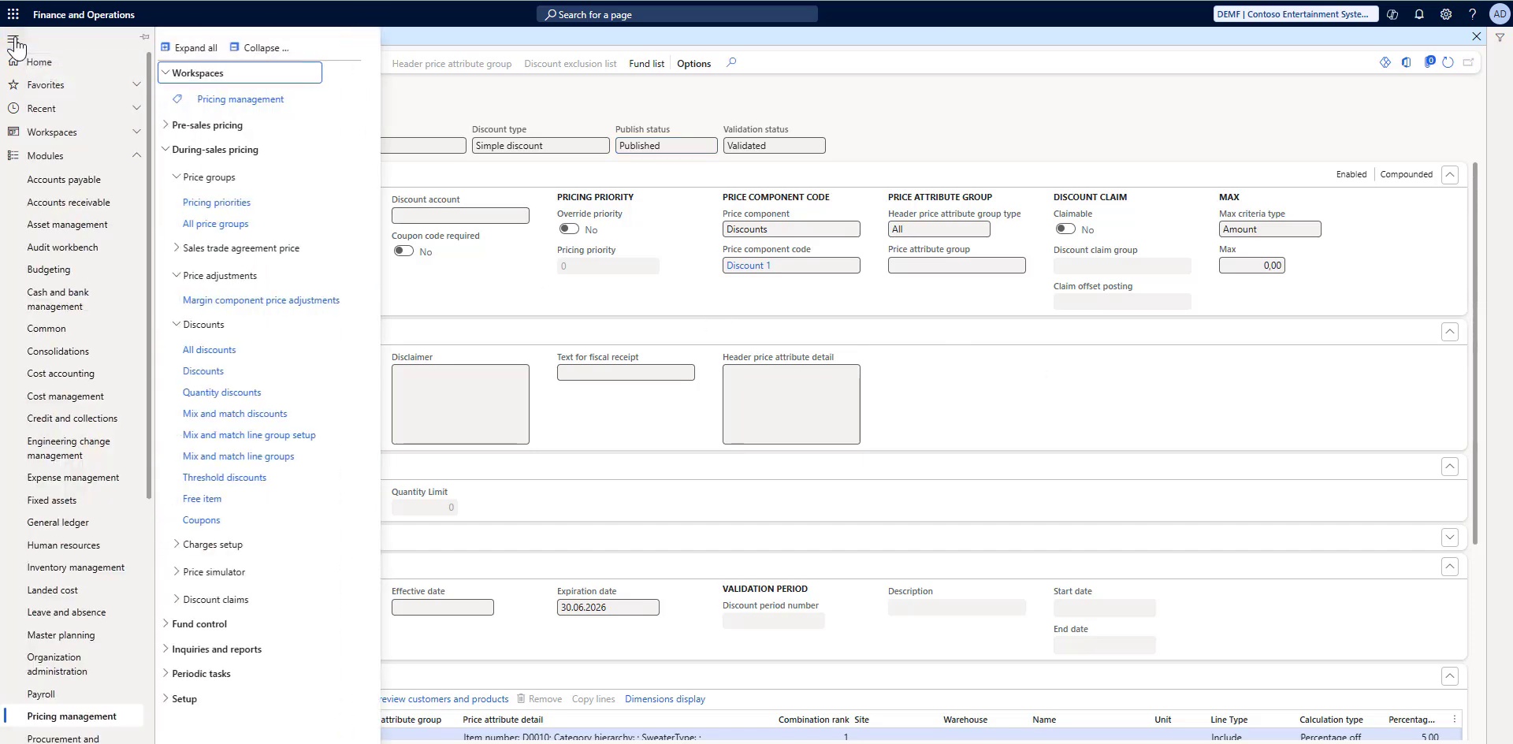
click(44, 87)
click(55, 178)
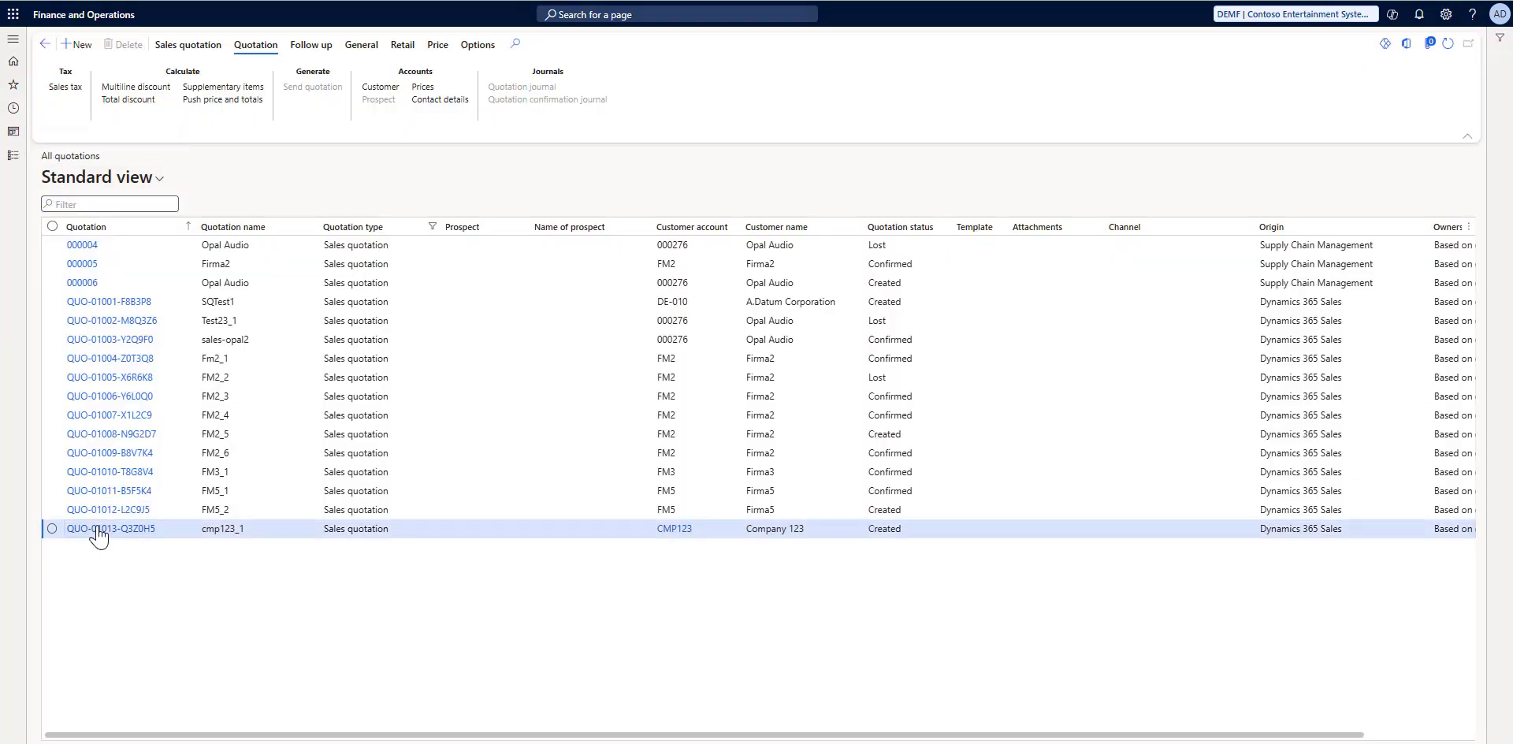
click(96, 530)
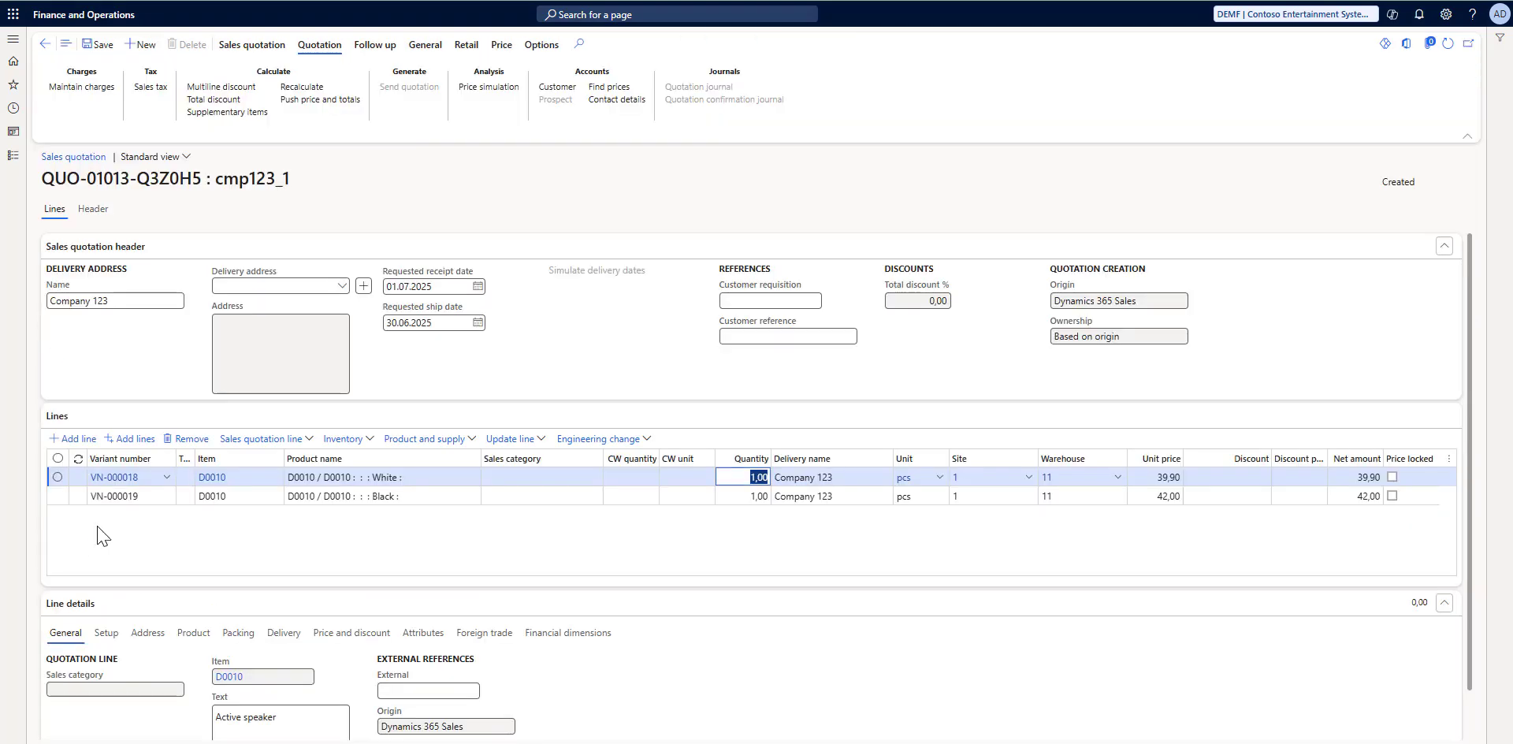
Step: Recalculate the cmp123_1 quotation and push its price and totals
click(309, 439)
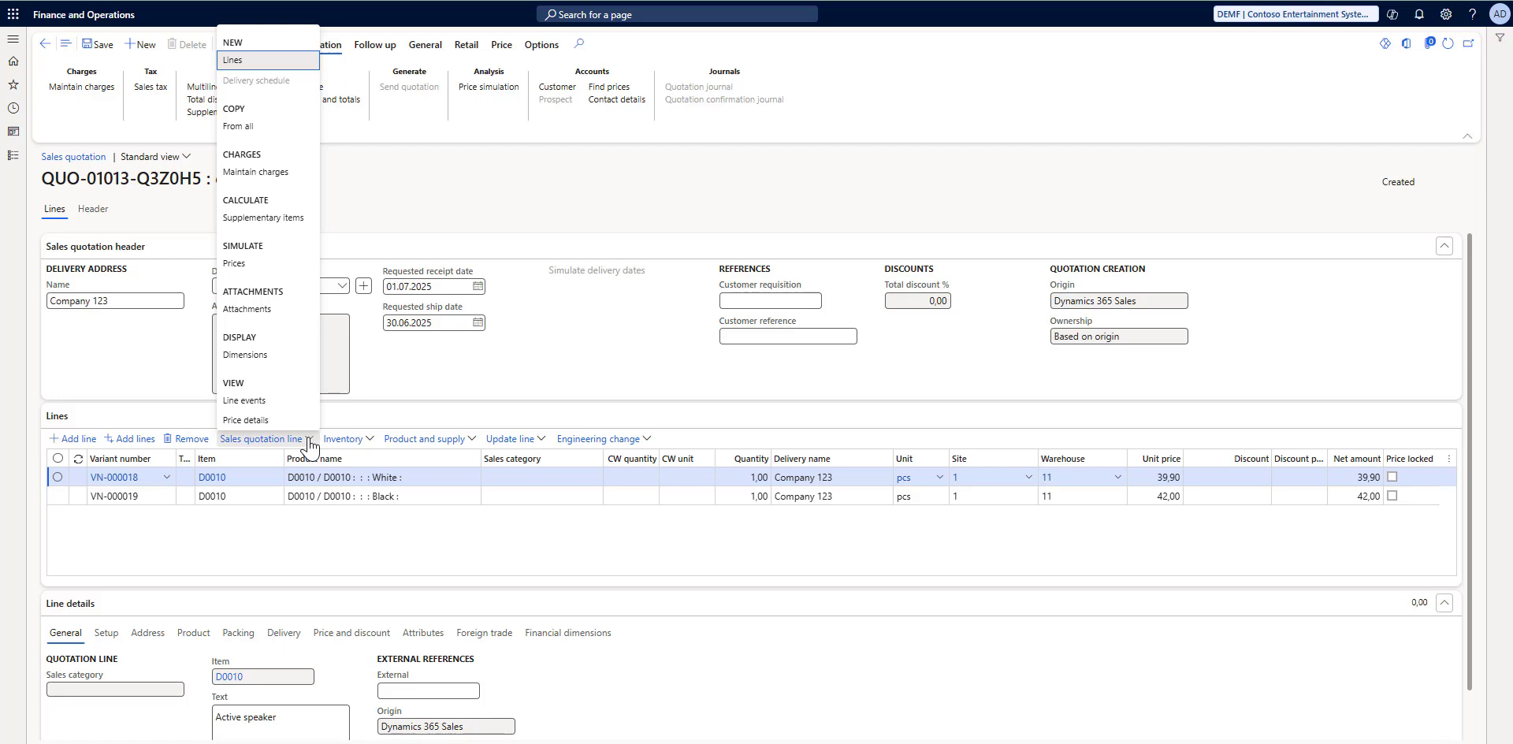
click(416, 534)
click(302, 87)
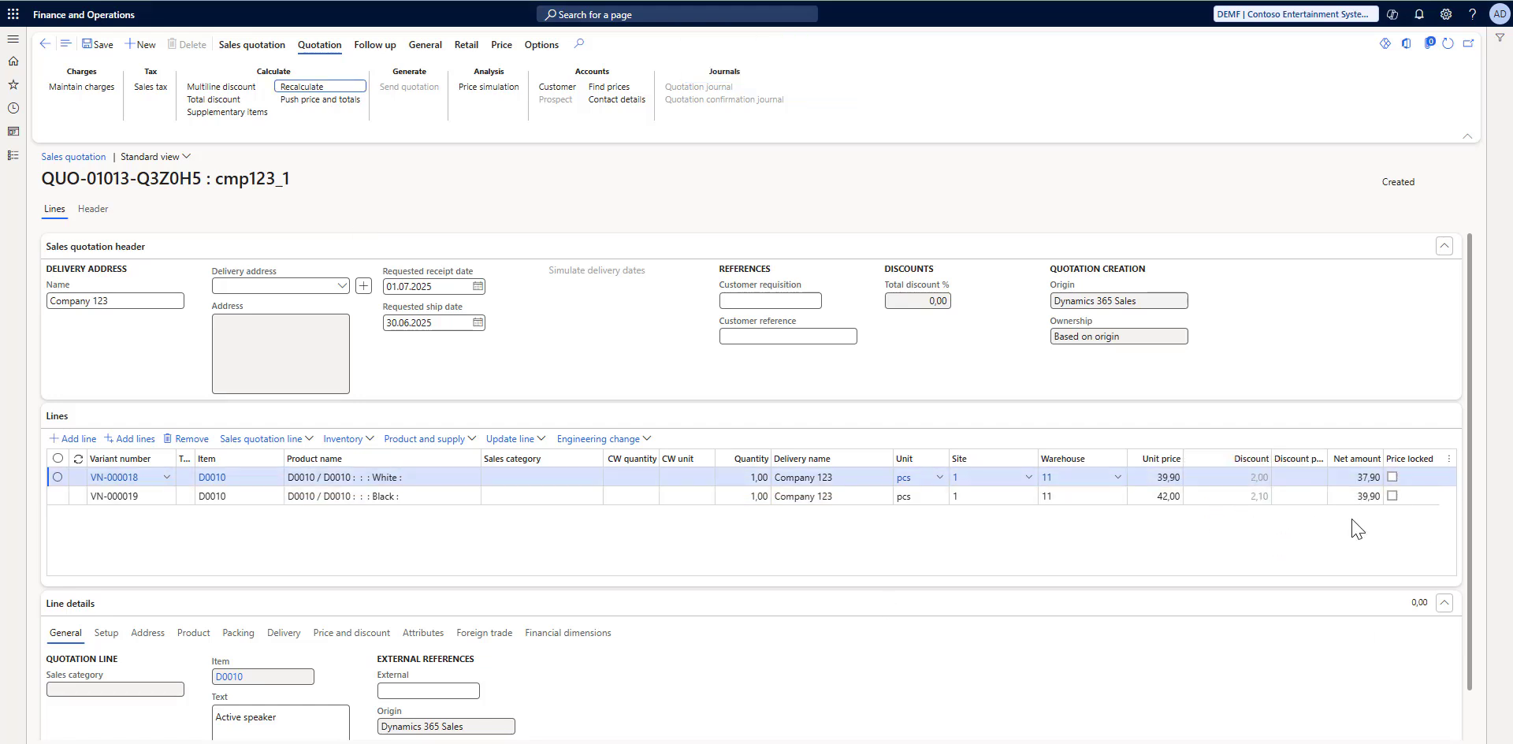
click(330, 103)
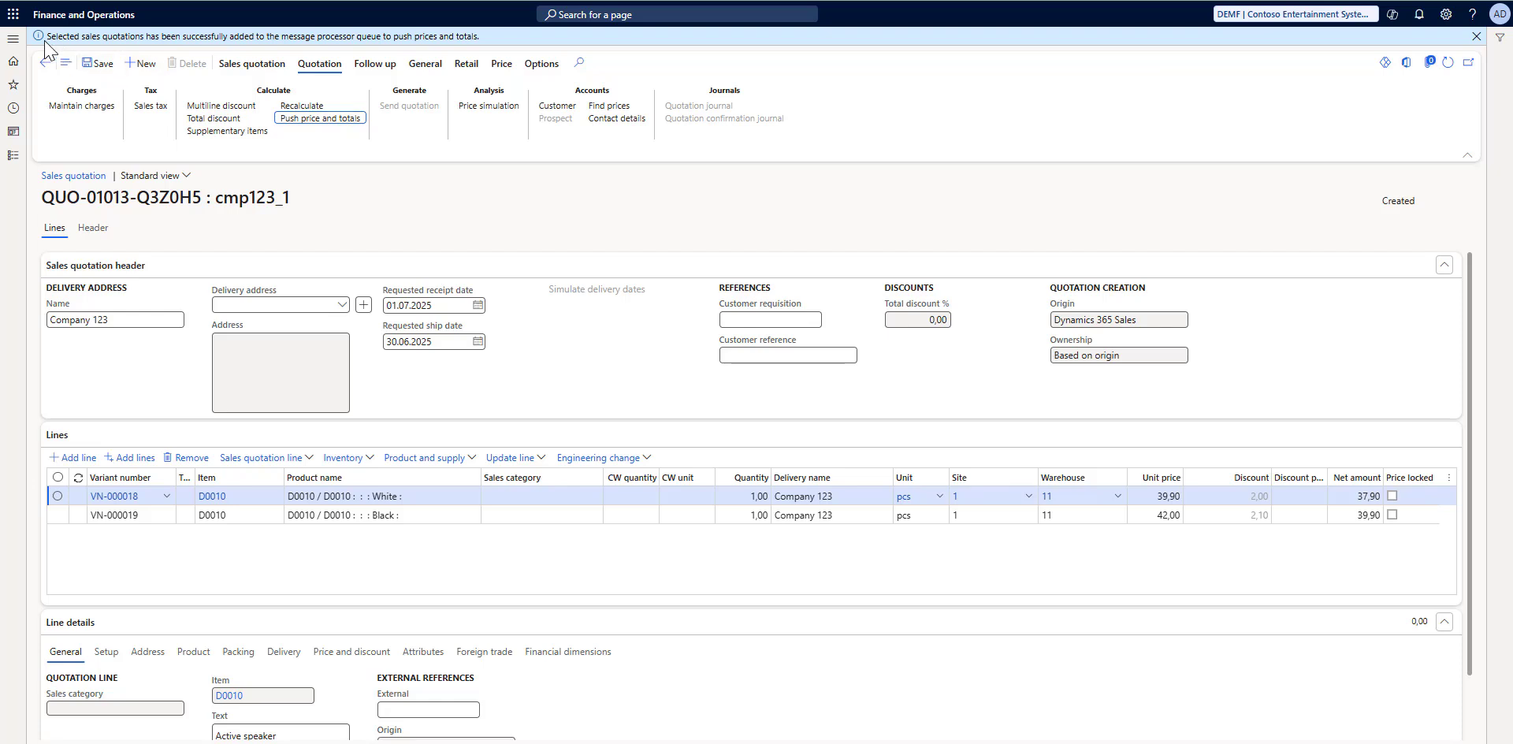
Step: Process the newest queued message for calculating and pushing sales quotation prices, then refresh the cmp123_1 quote in Dynamics 365 Sales
click(13, 41)
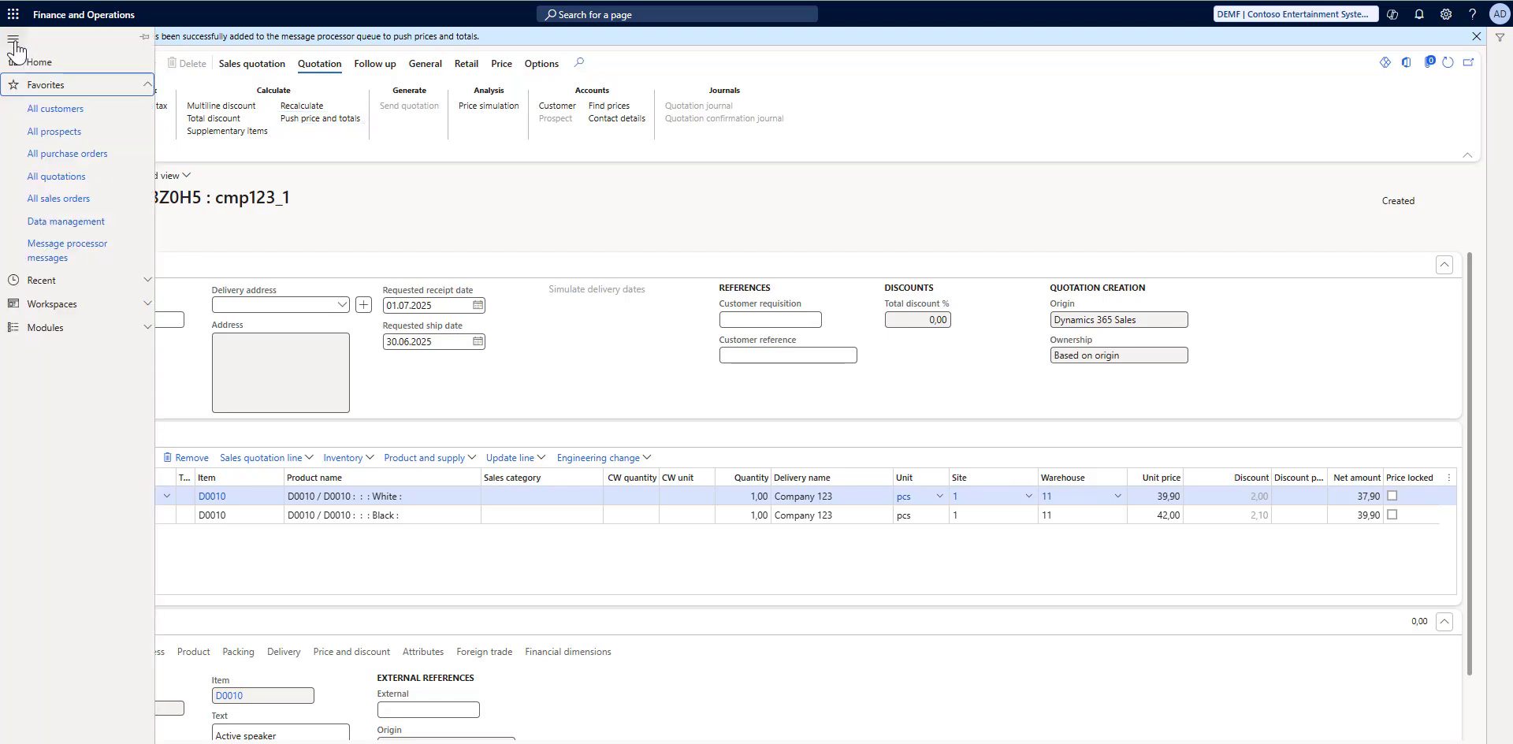
click(49, 253)
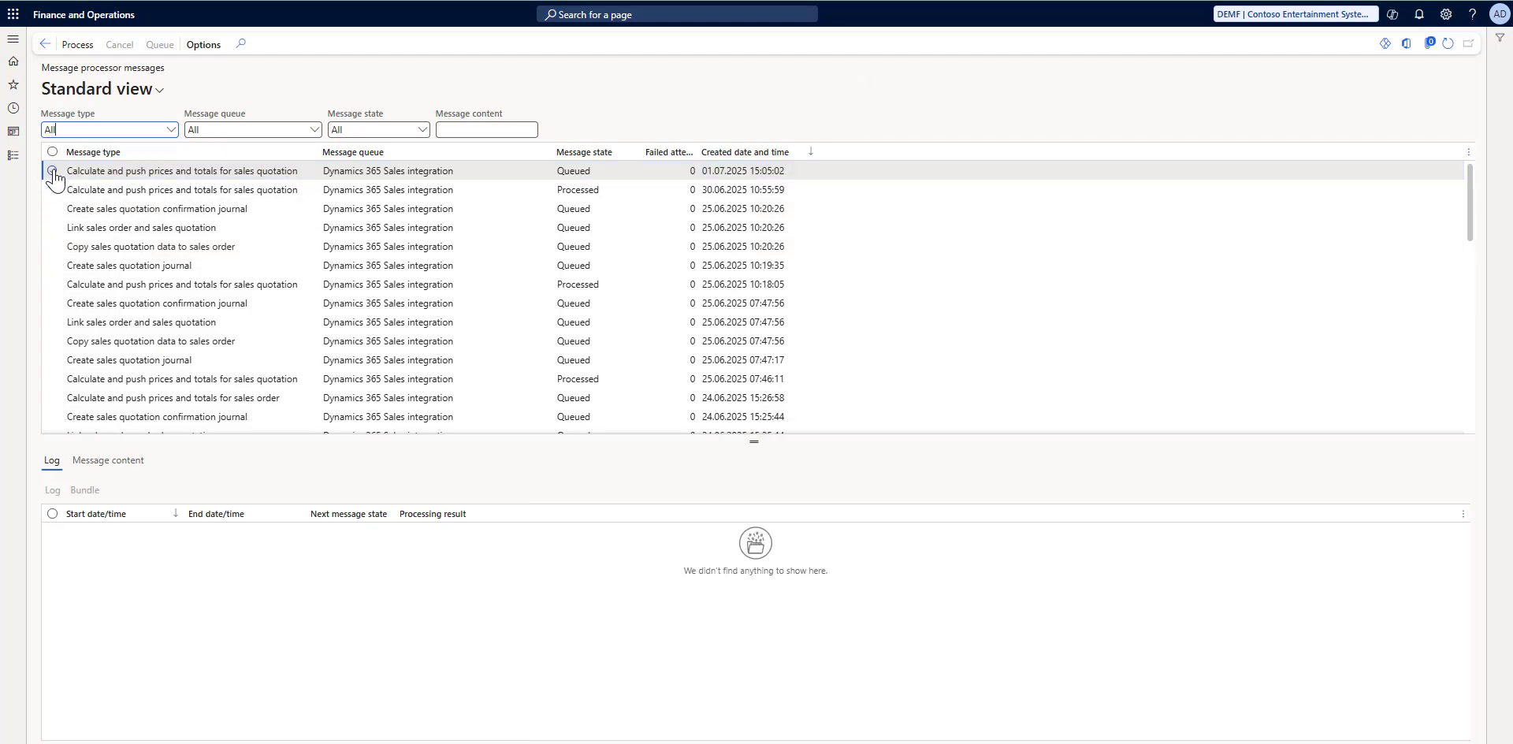
click(52, 171)
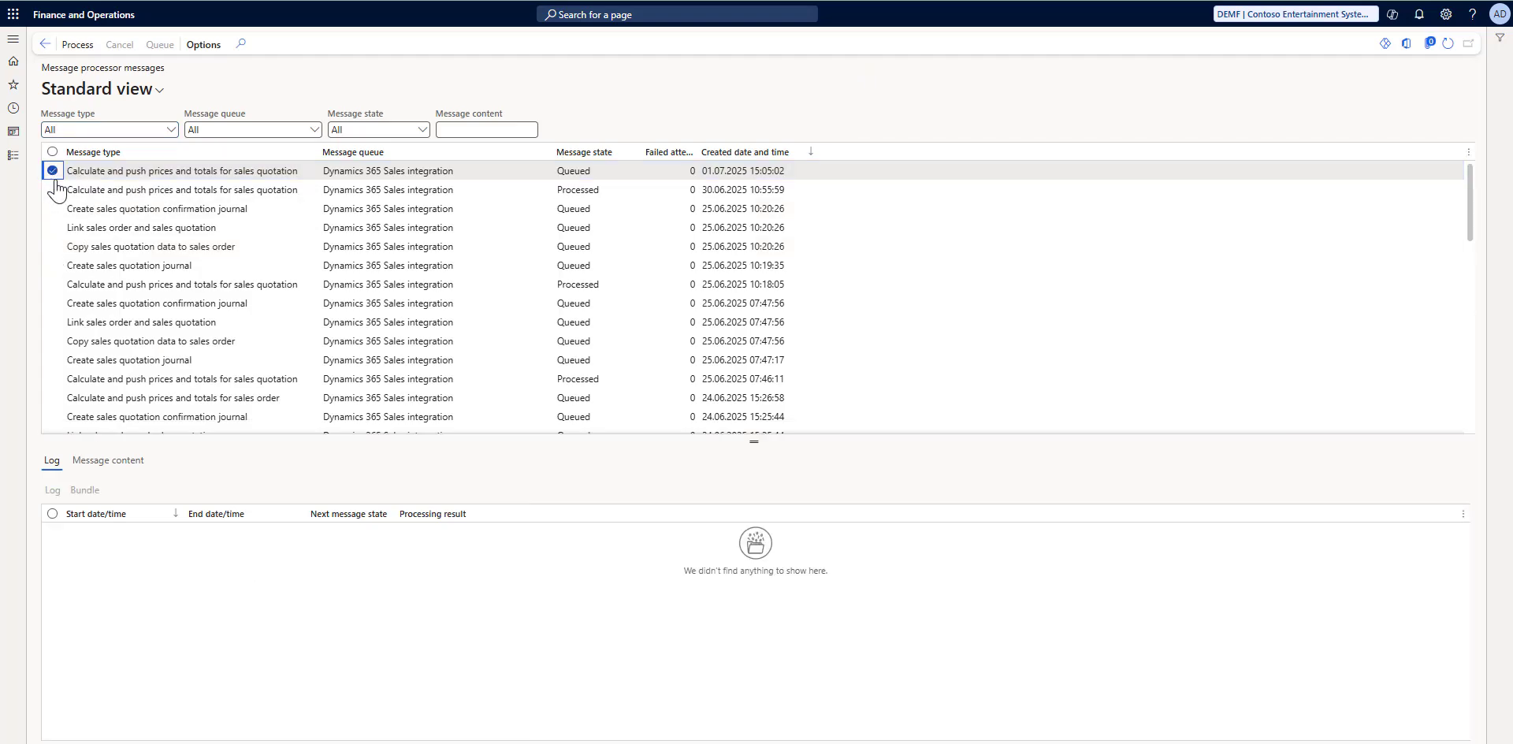
click(87, 51)
click(893, 341)
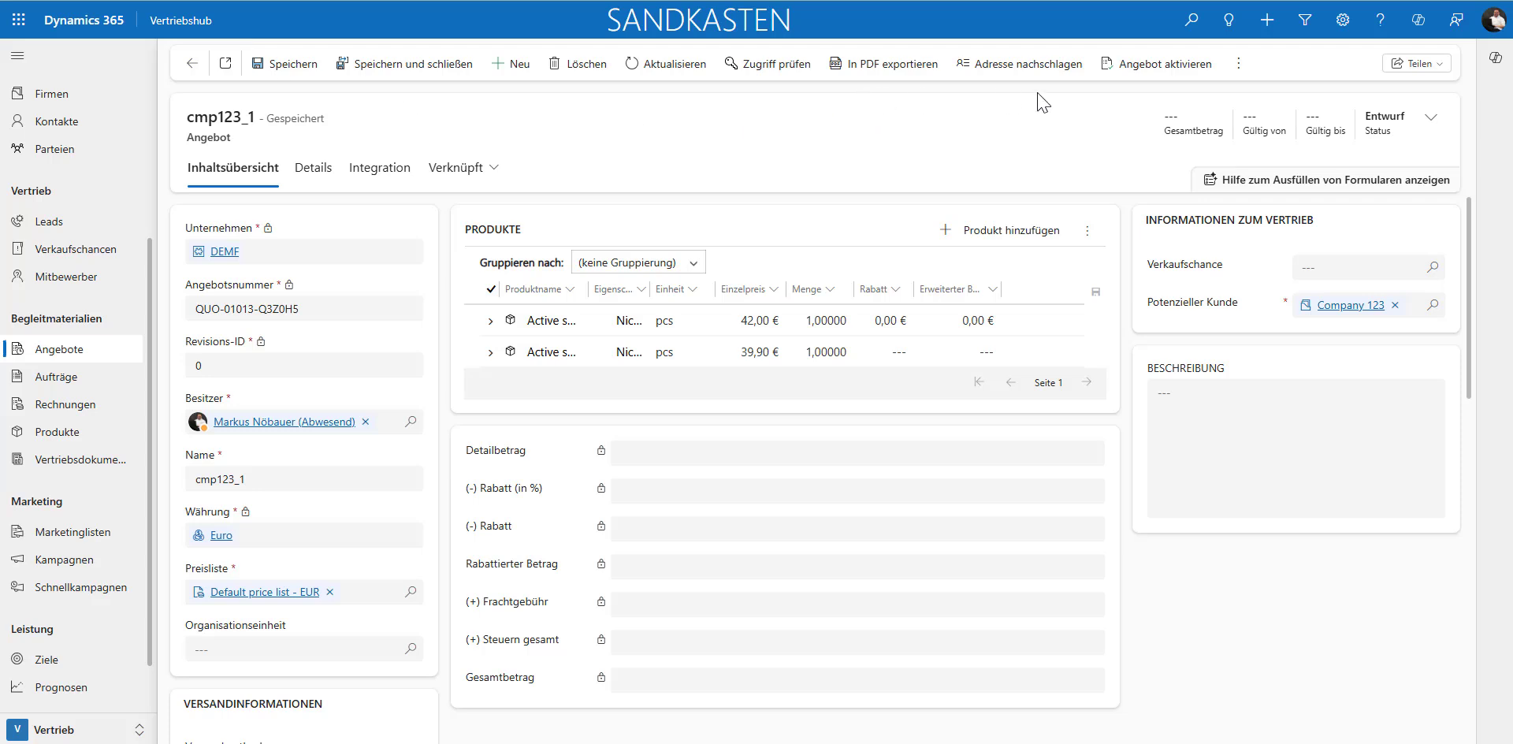
click(659, 66)
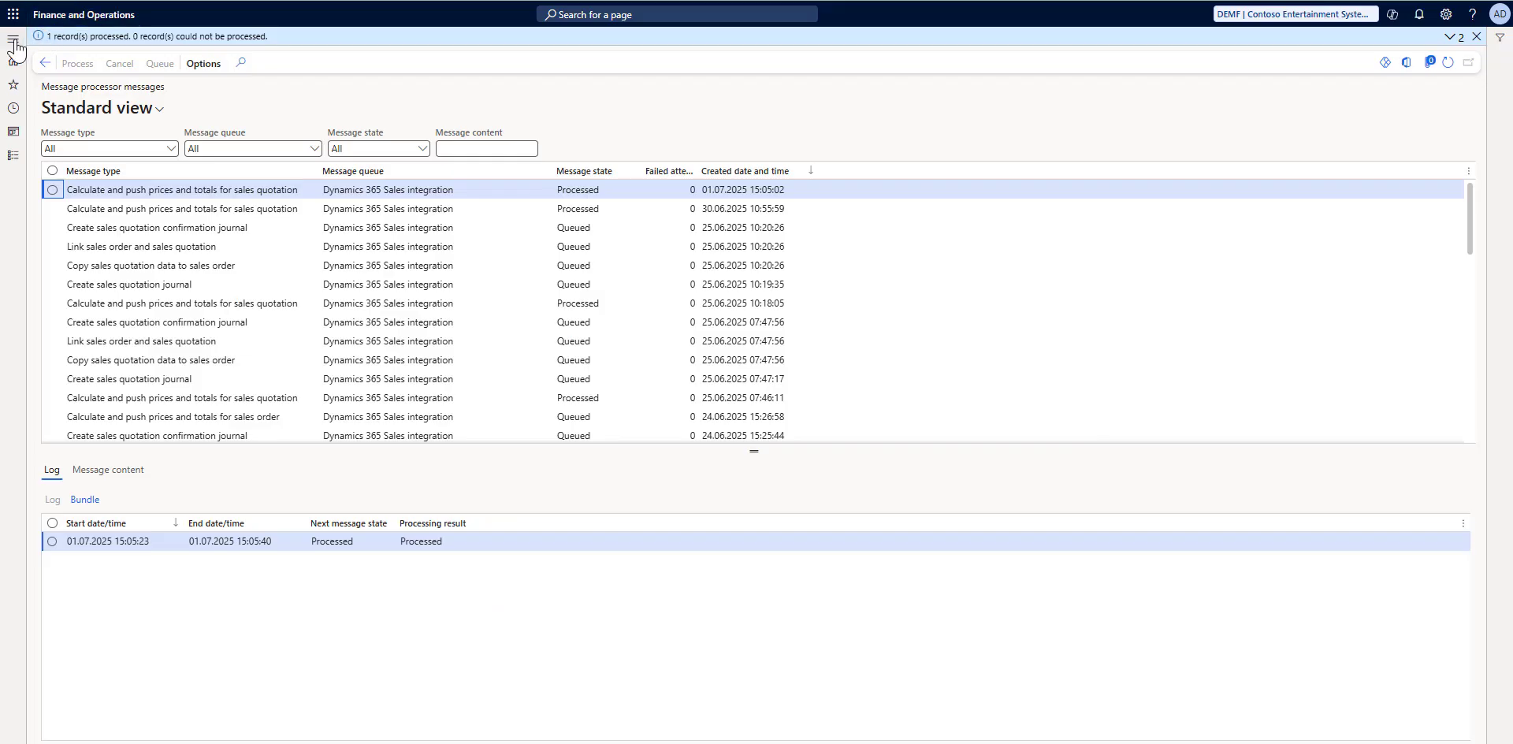
Step: Return to all quotations in Finance and Operations and examine the Origin and Ownership columns for cmp123_1
click(14, 41)
click(56, 176)
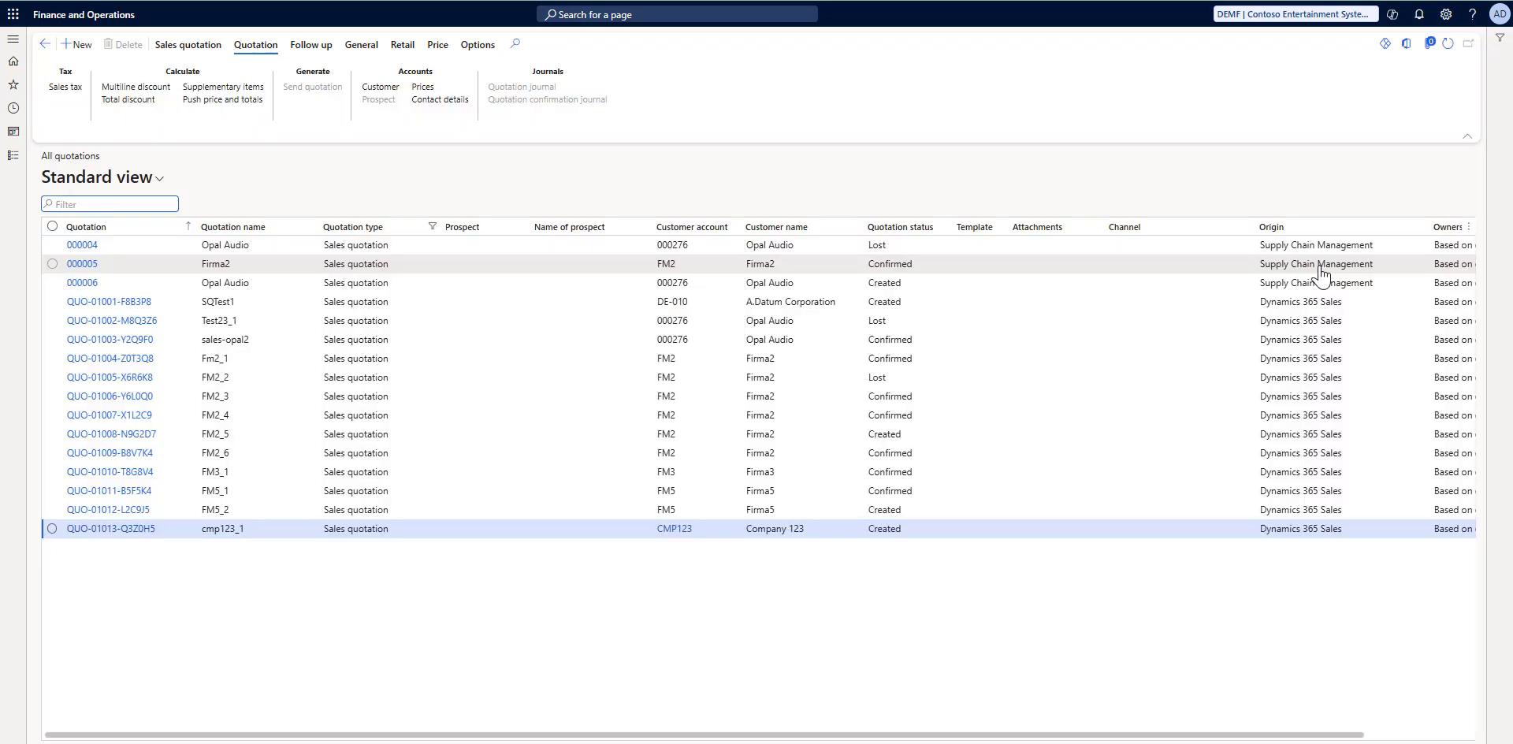
drag(950, 738, 1132, 733)
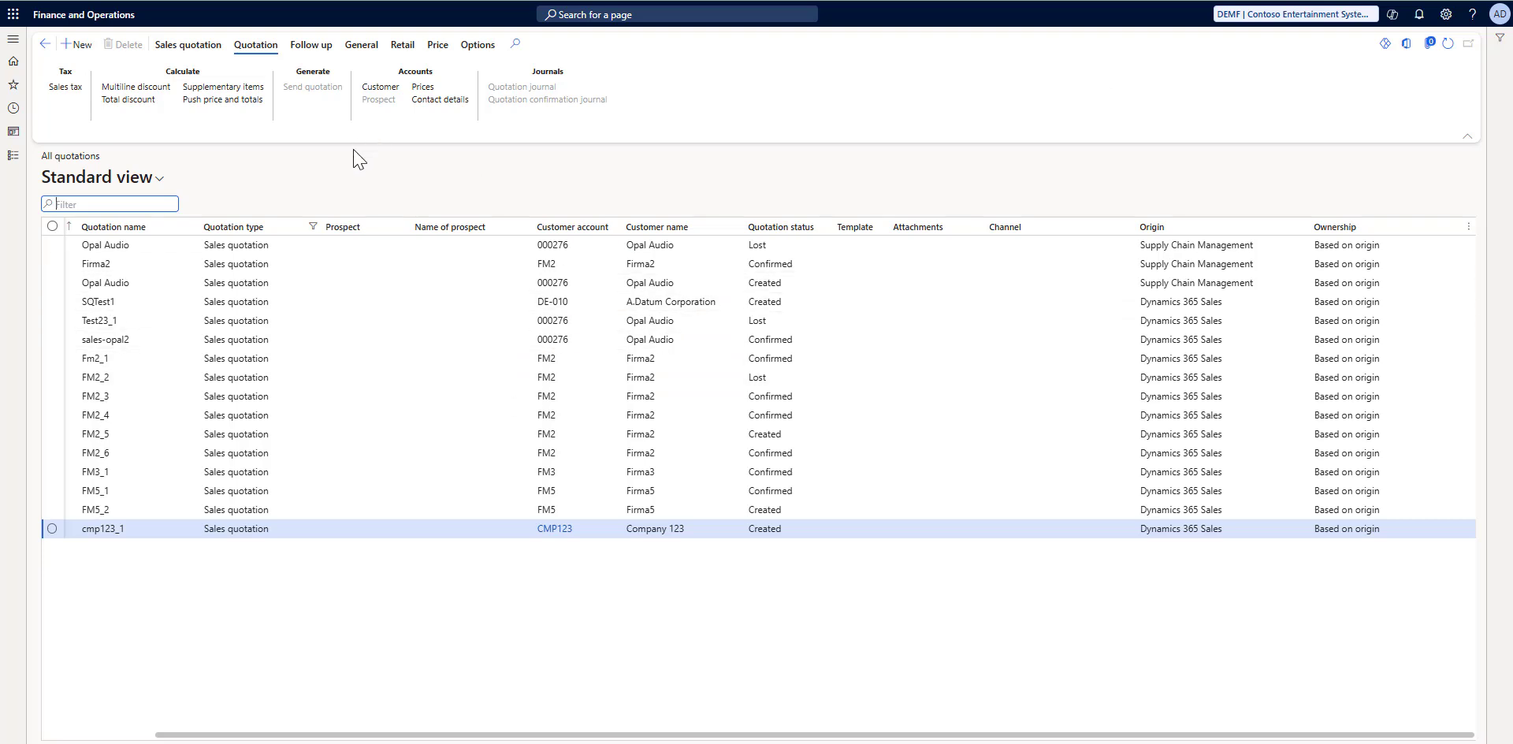
click(1227, 533)
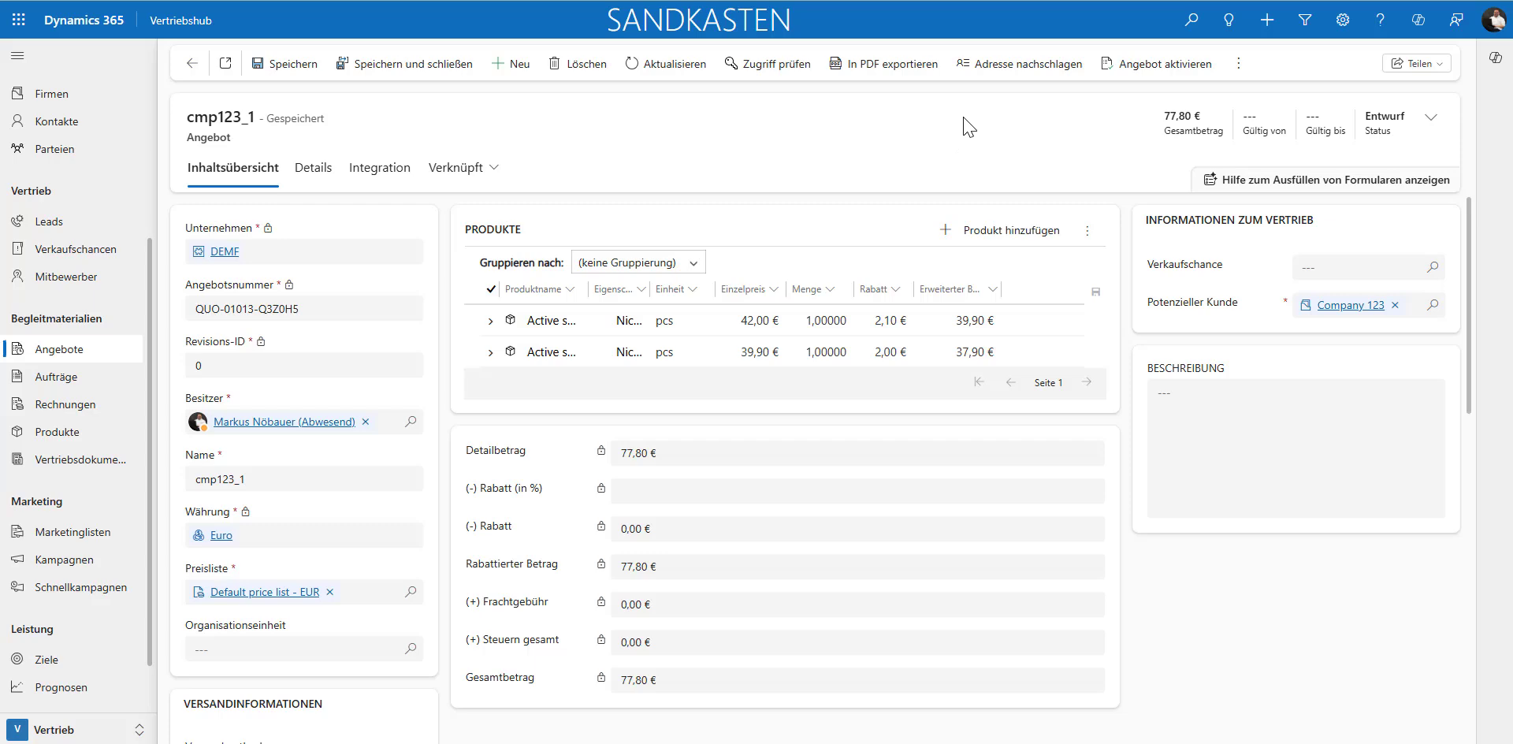
Step: Activate the cmp123_1 quote in Dynamics 365 Sales, then refresh the quotation list in Finance and Operations
click(1127, 70)
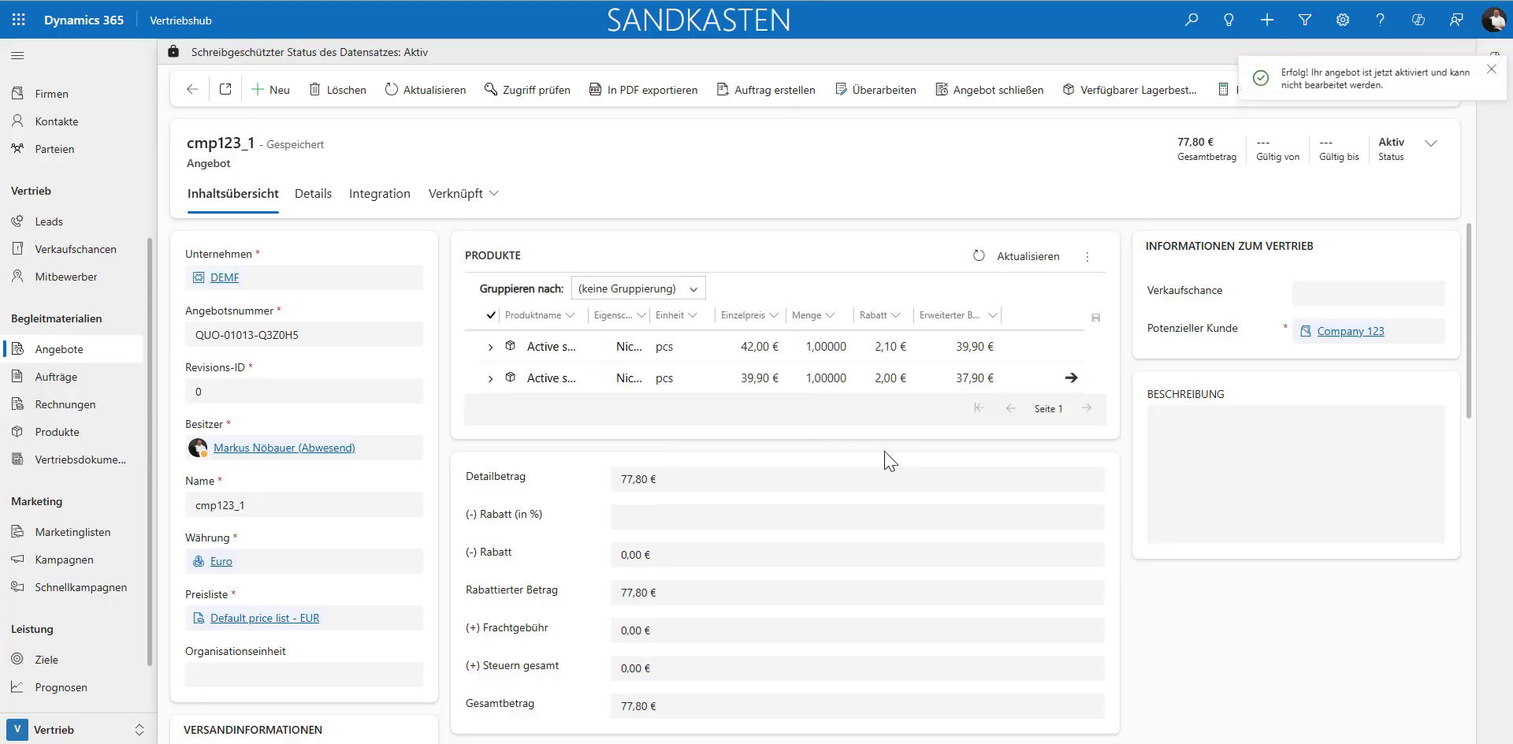
click(1491, 69)
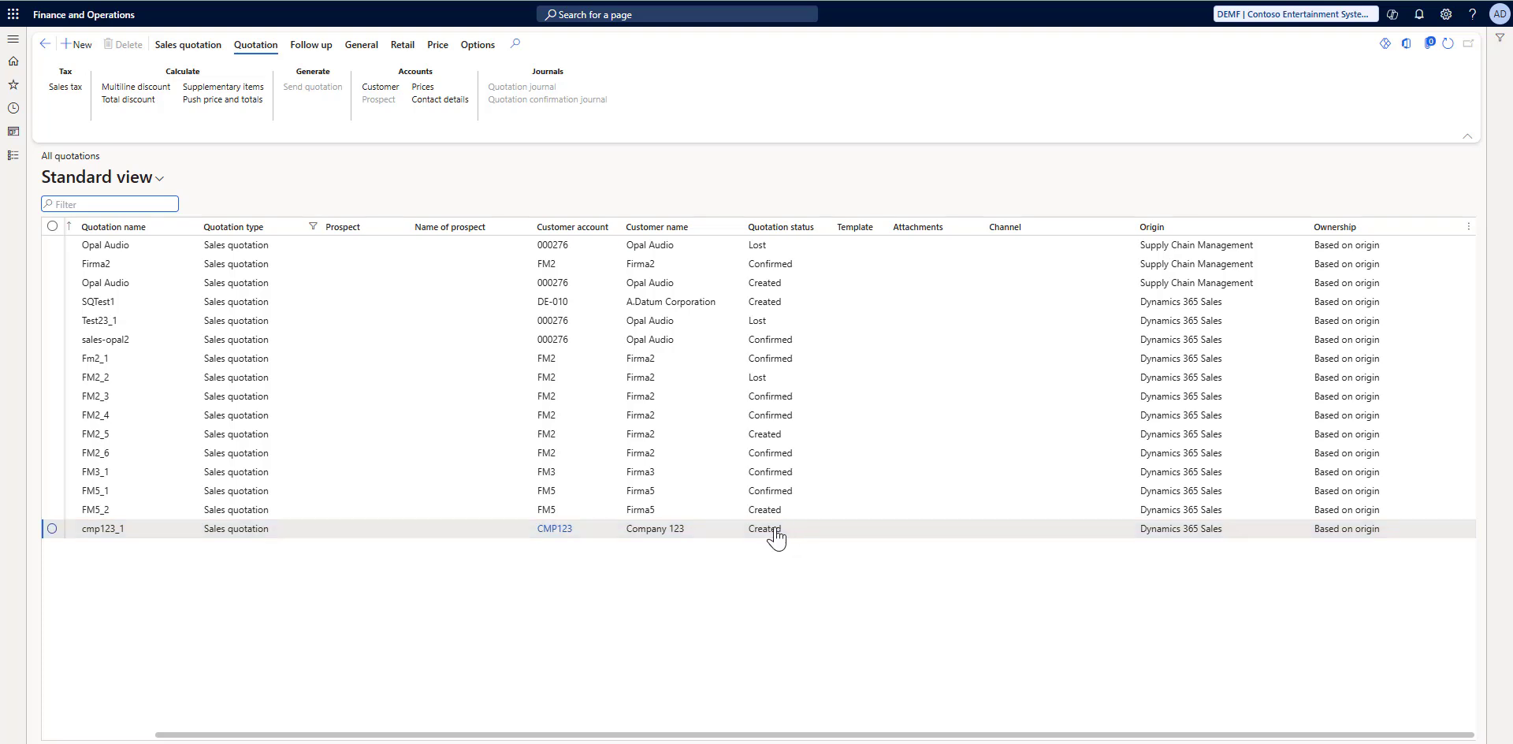
click(1448, 45)
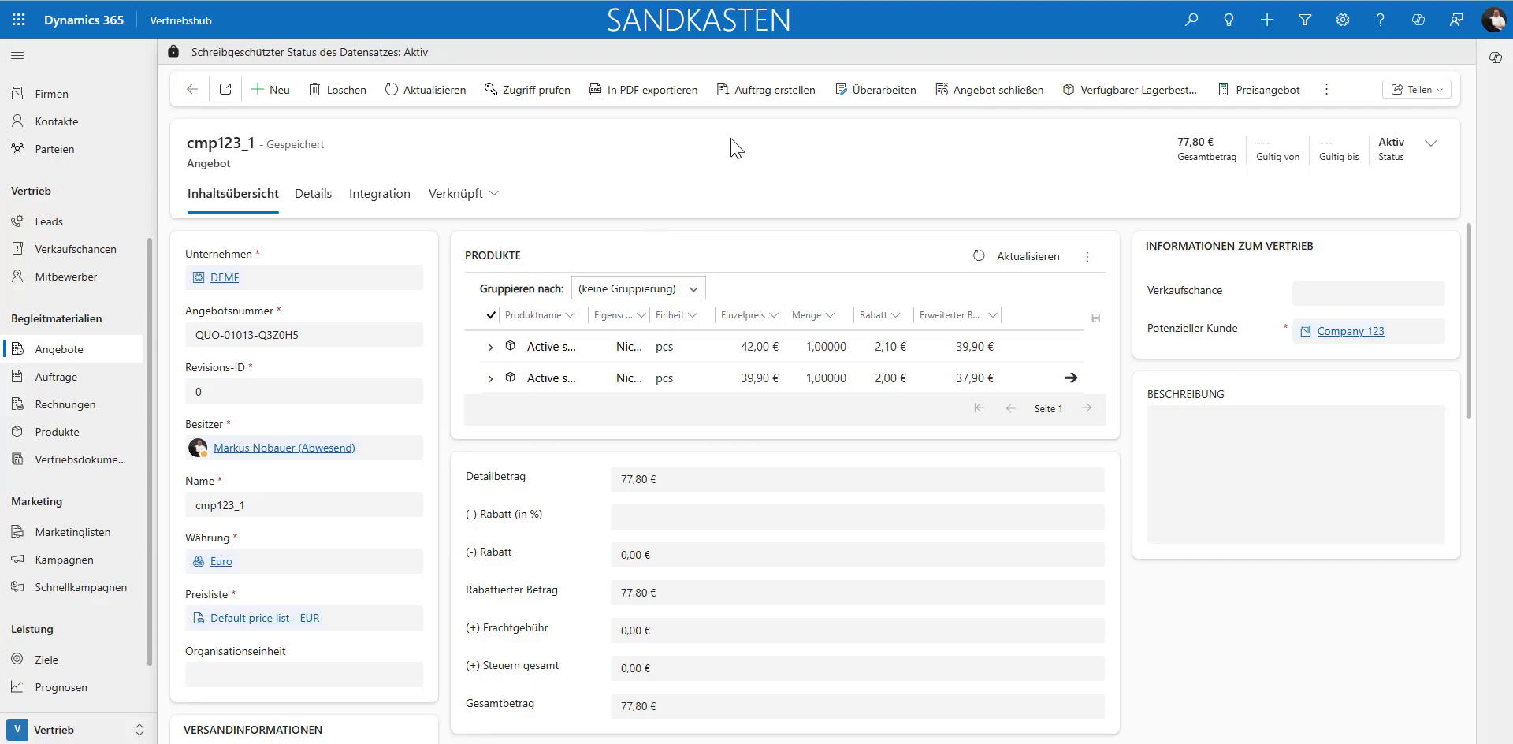
Step: Create an order from the cmp123_1 quote in Dynamics 365 Sales with status reason Gewonnen, then open Company 123's sales order in Finance and Operations
click(727, 110)
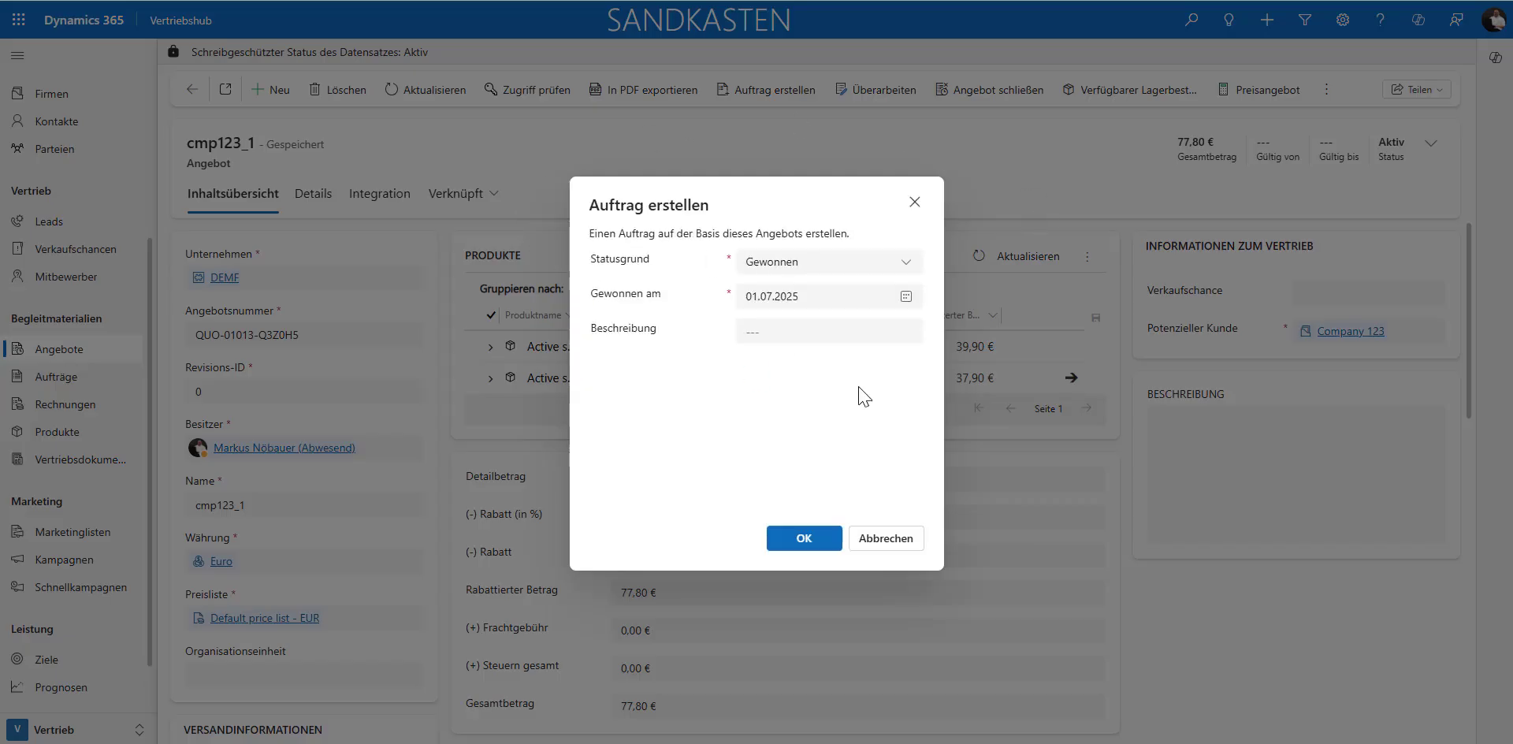
click(788, 541)
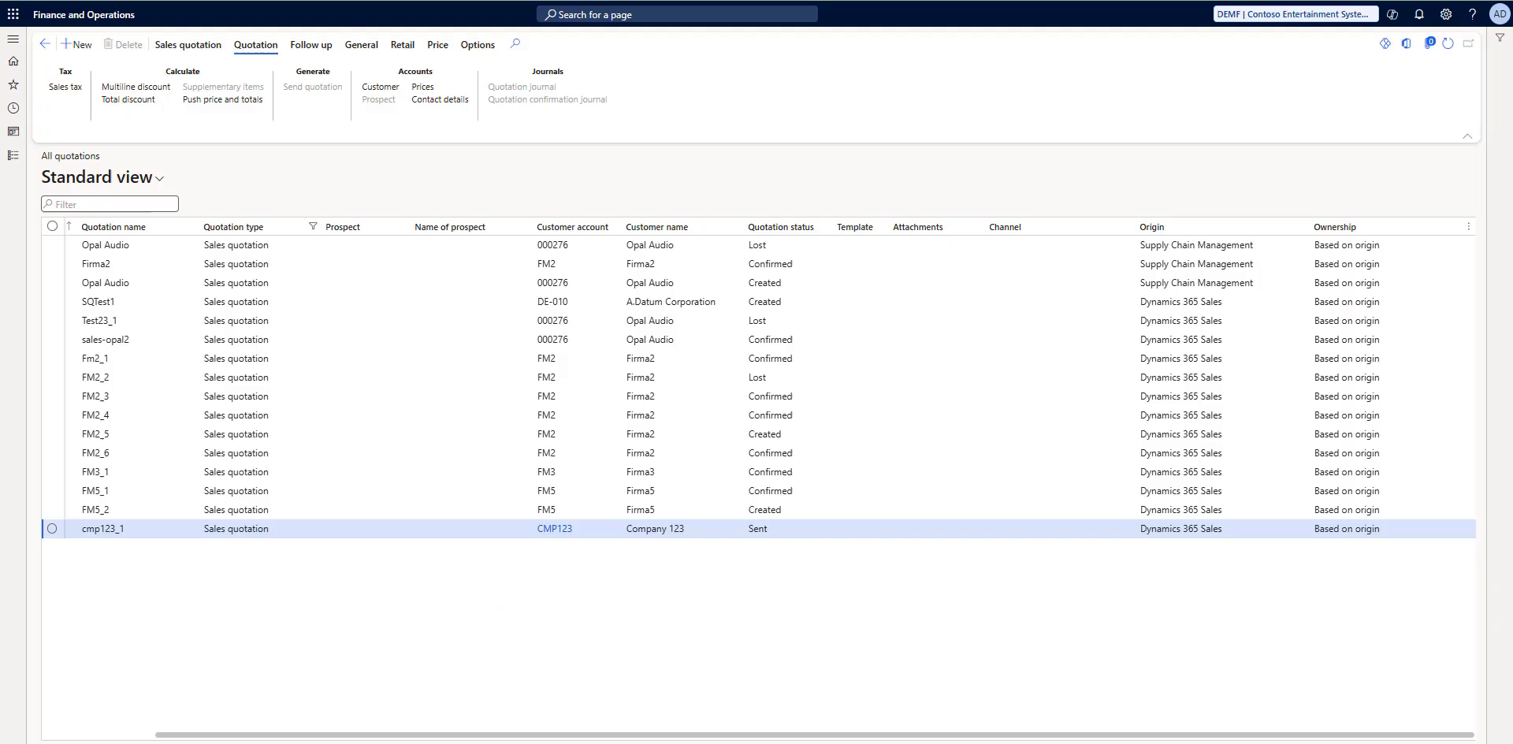
click(12, 39)
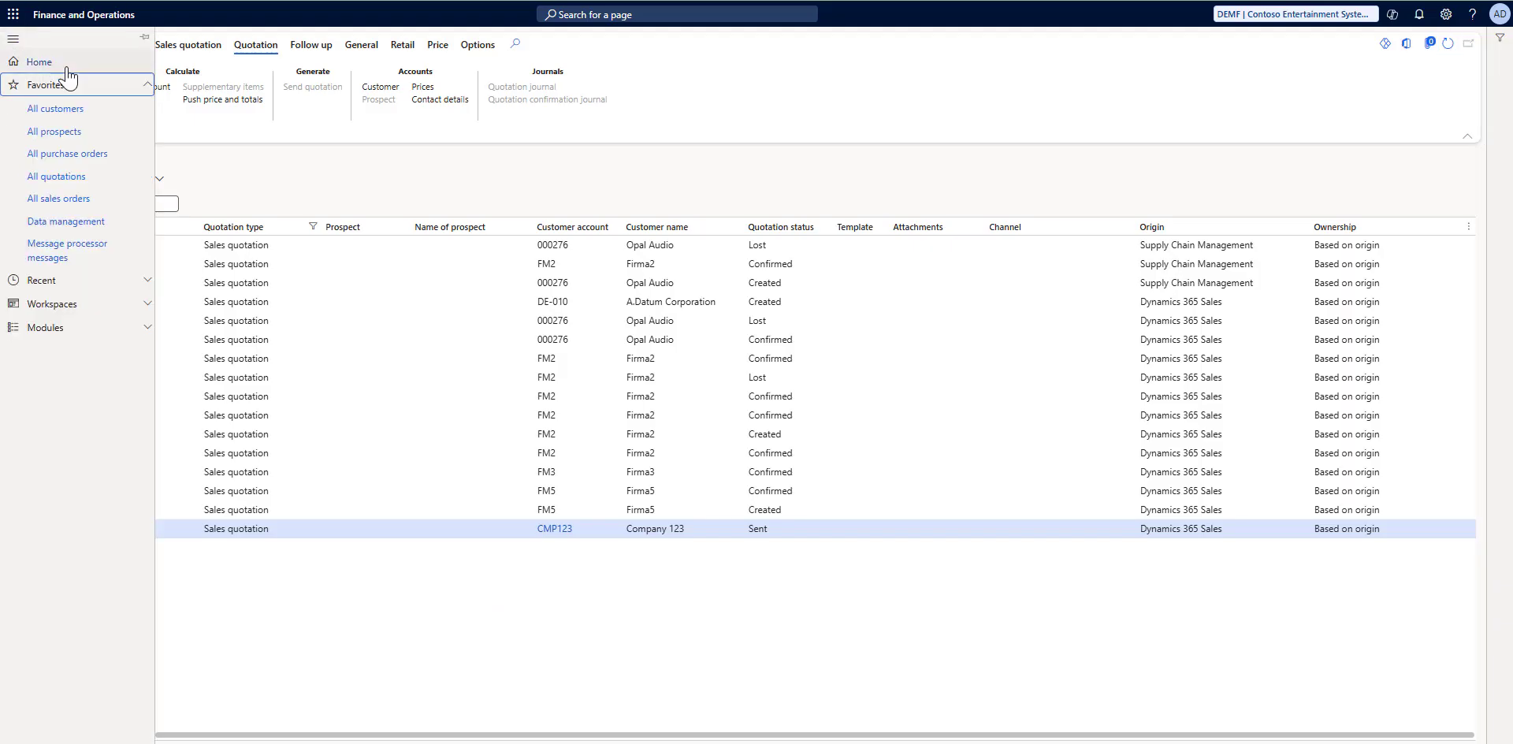
click(48, 198)
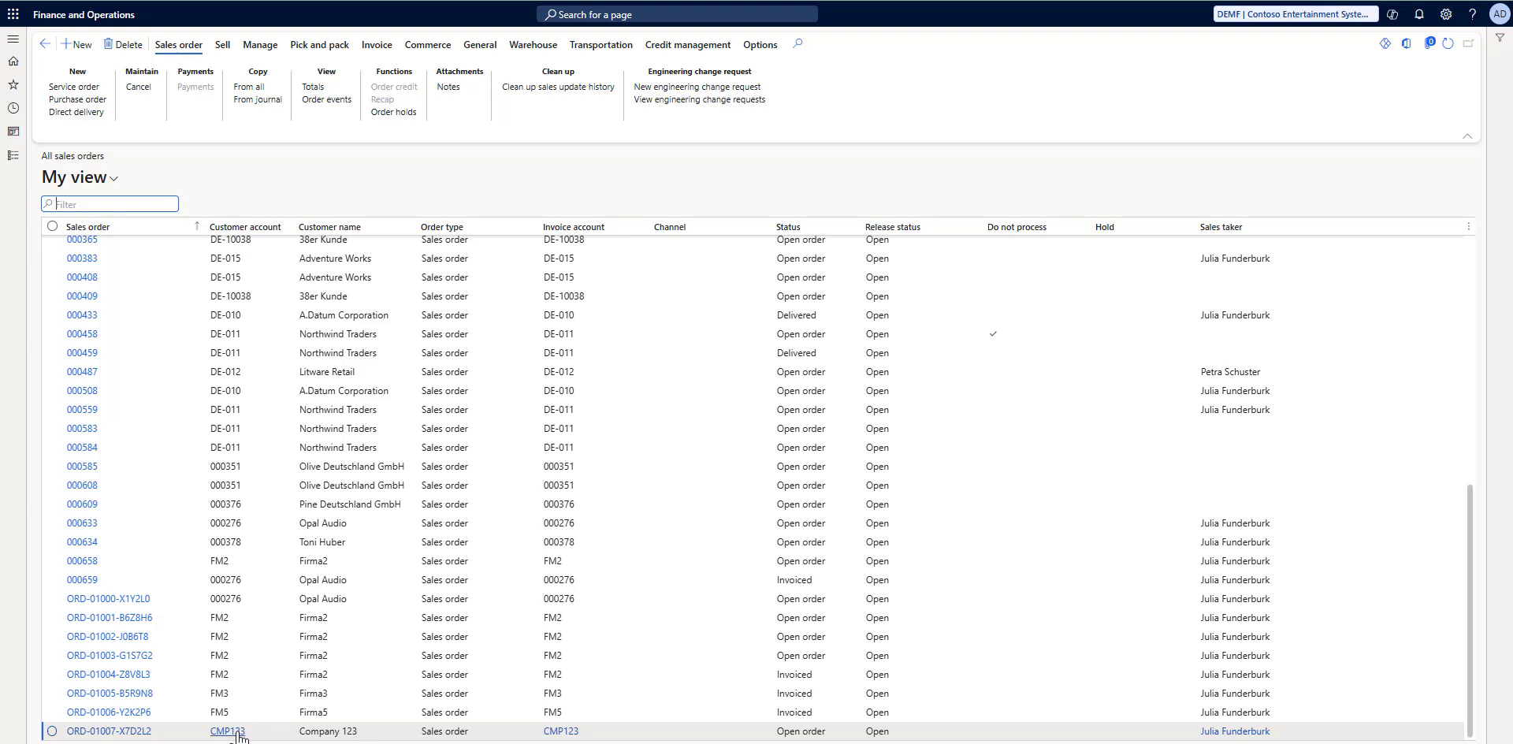
click(86, 733)
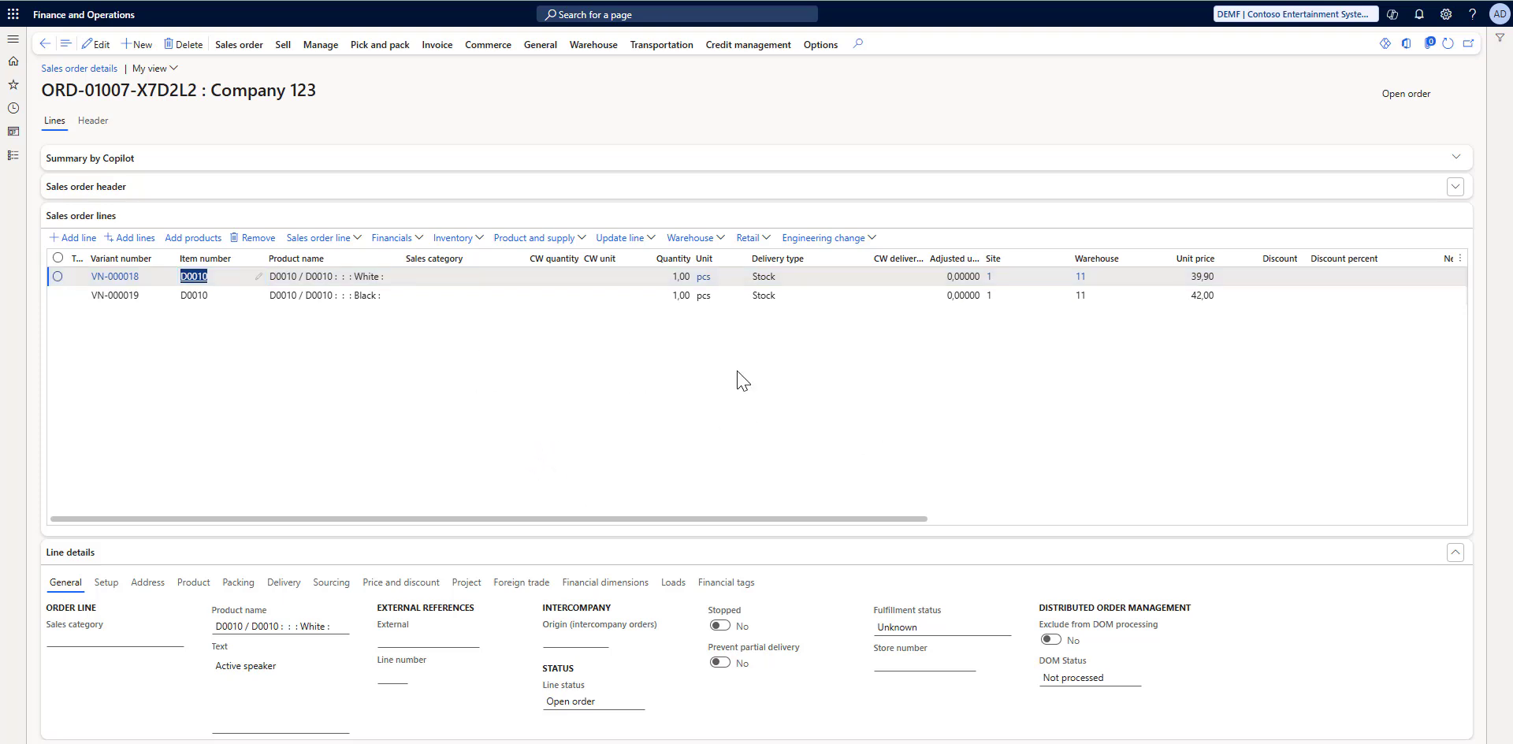
Step: Post the invoice for Company 123's sales order with quantity All and without printing
click(438, 49)
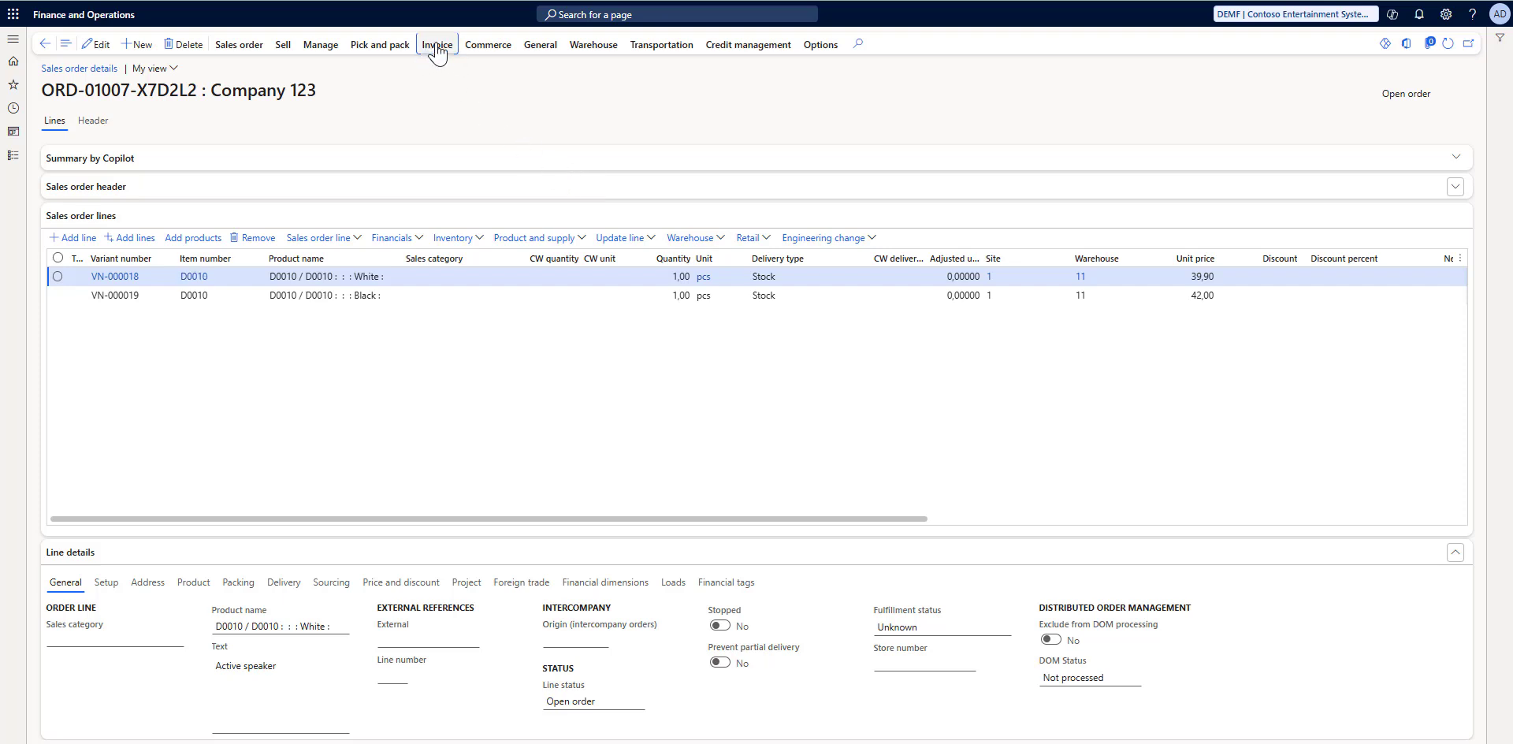
click(438, 49)
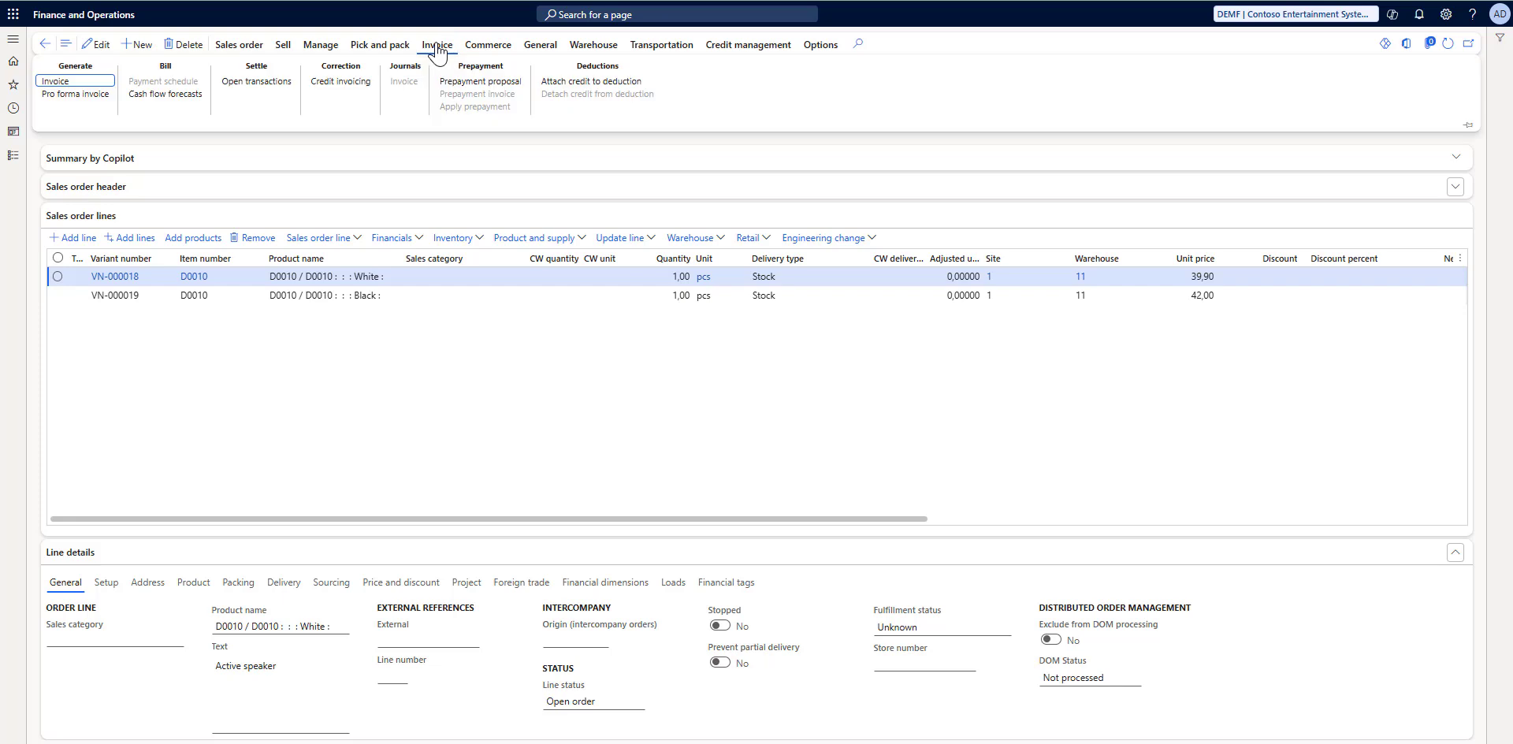
click(55, 82)
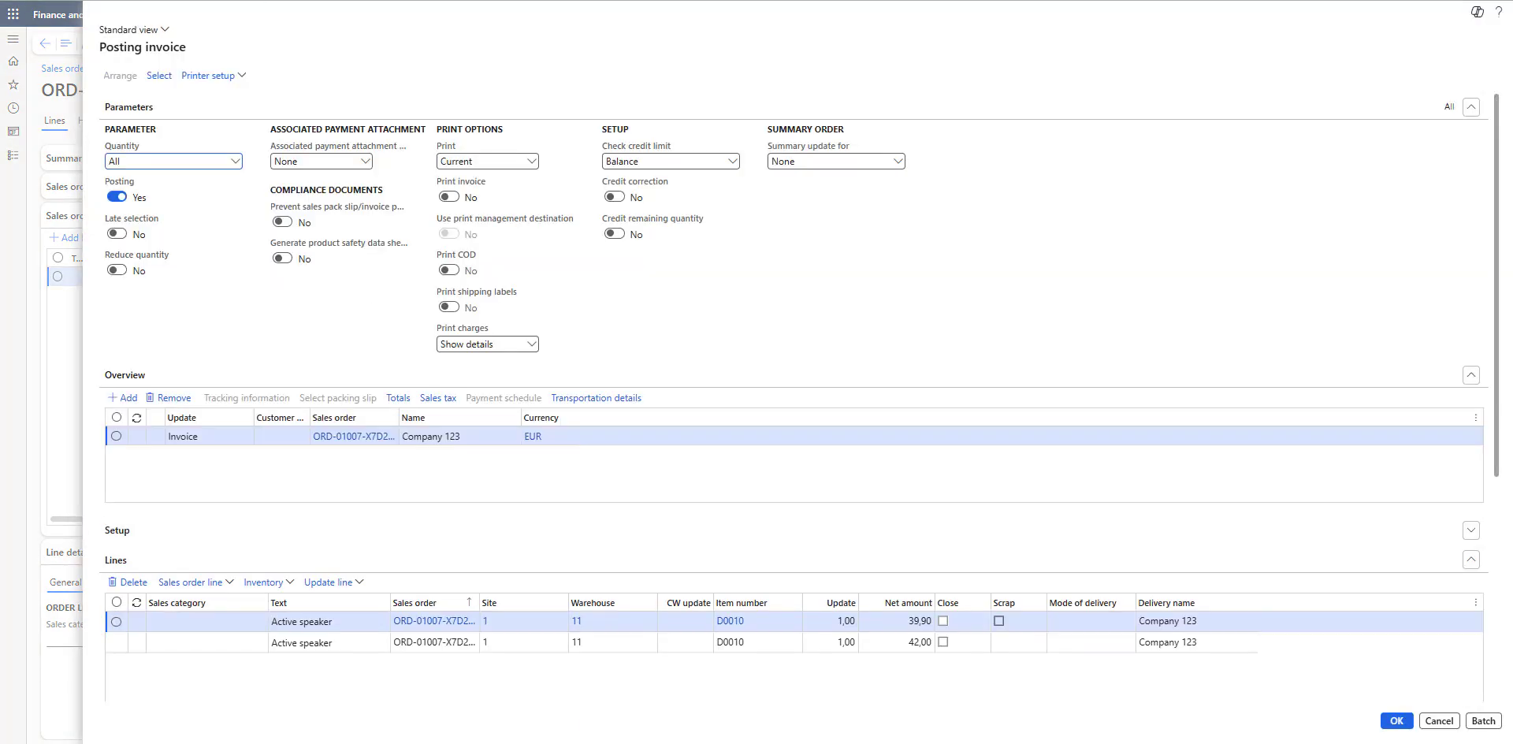
scroll(761, 382, down, 4)
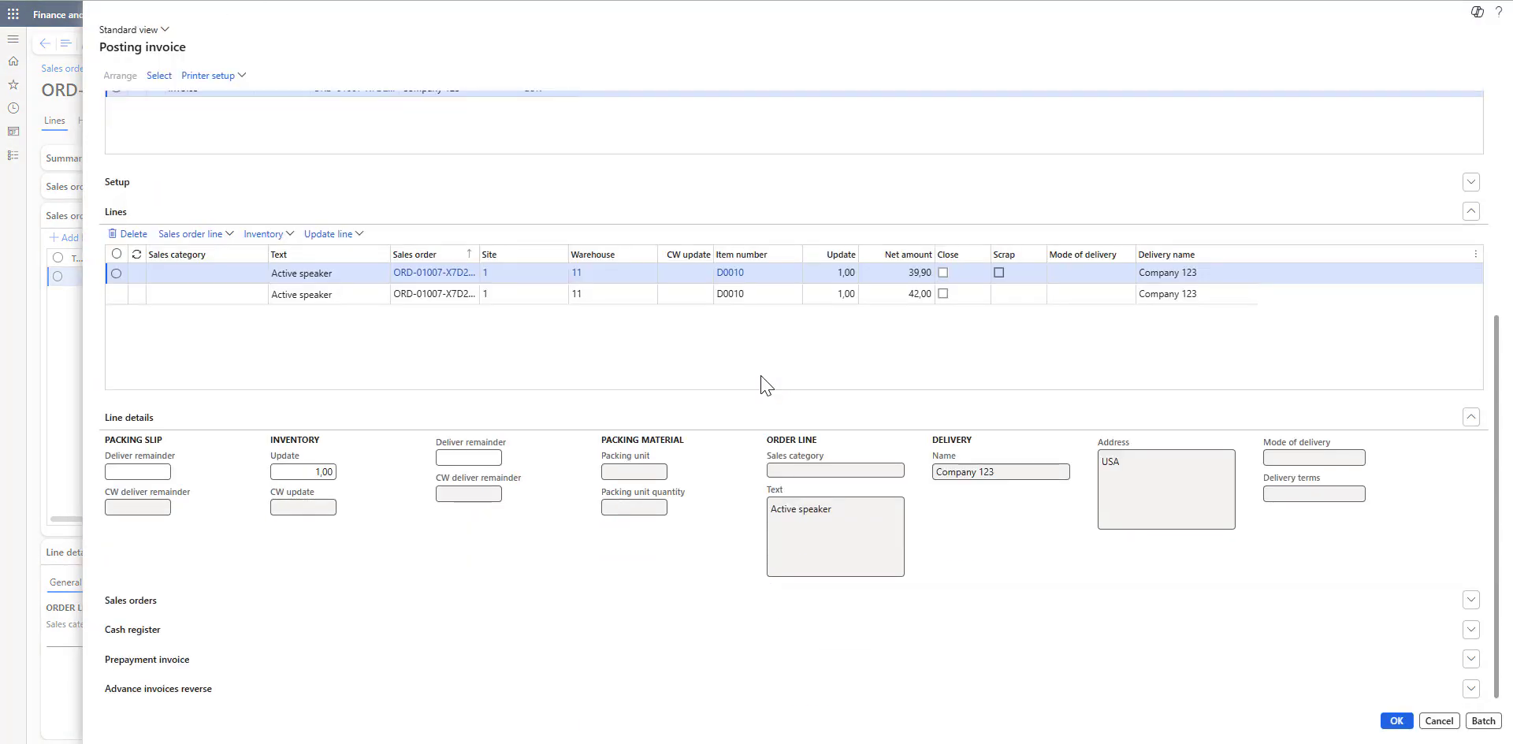
scroll(761, 384, up, 4)
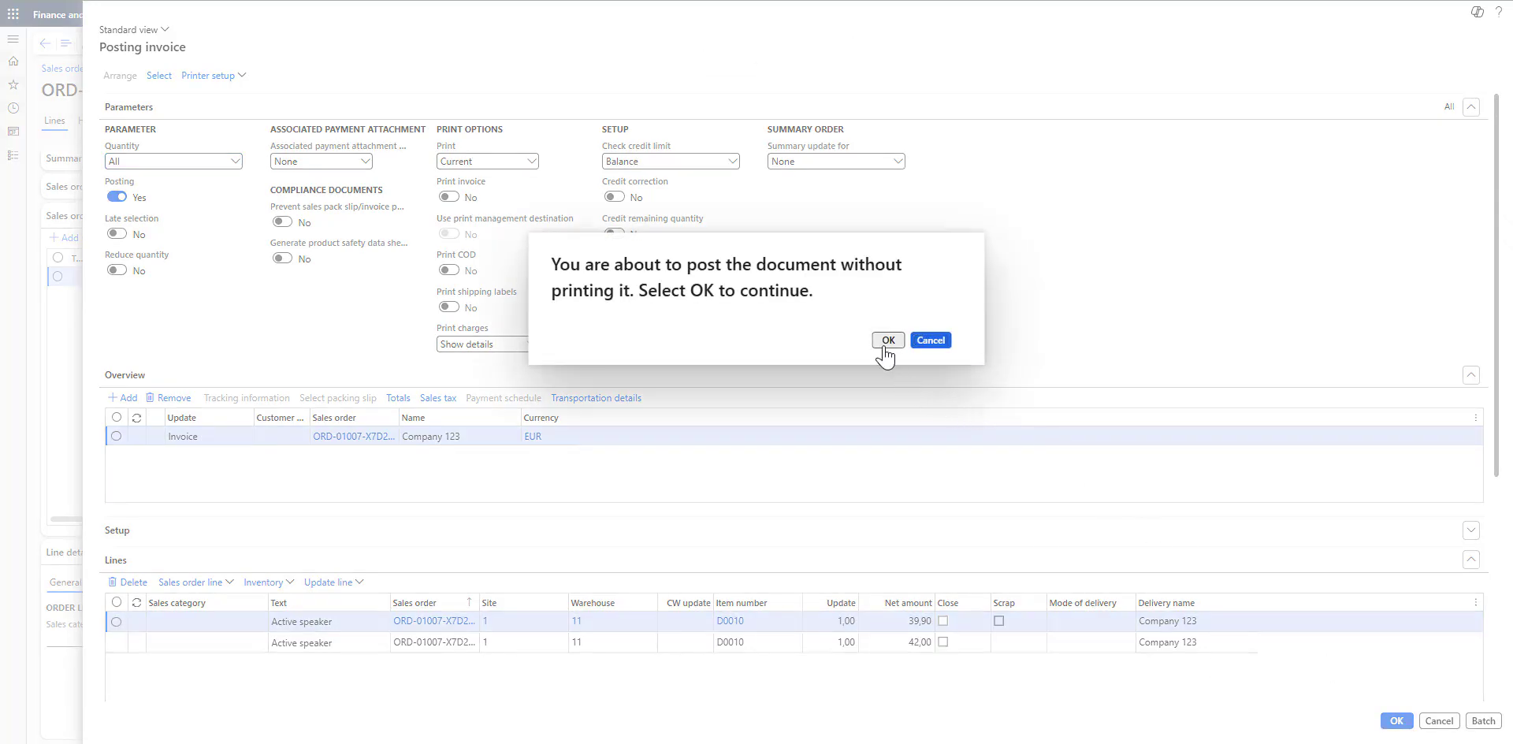
click(887, 342)
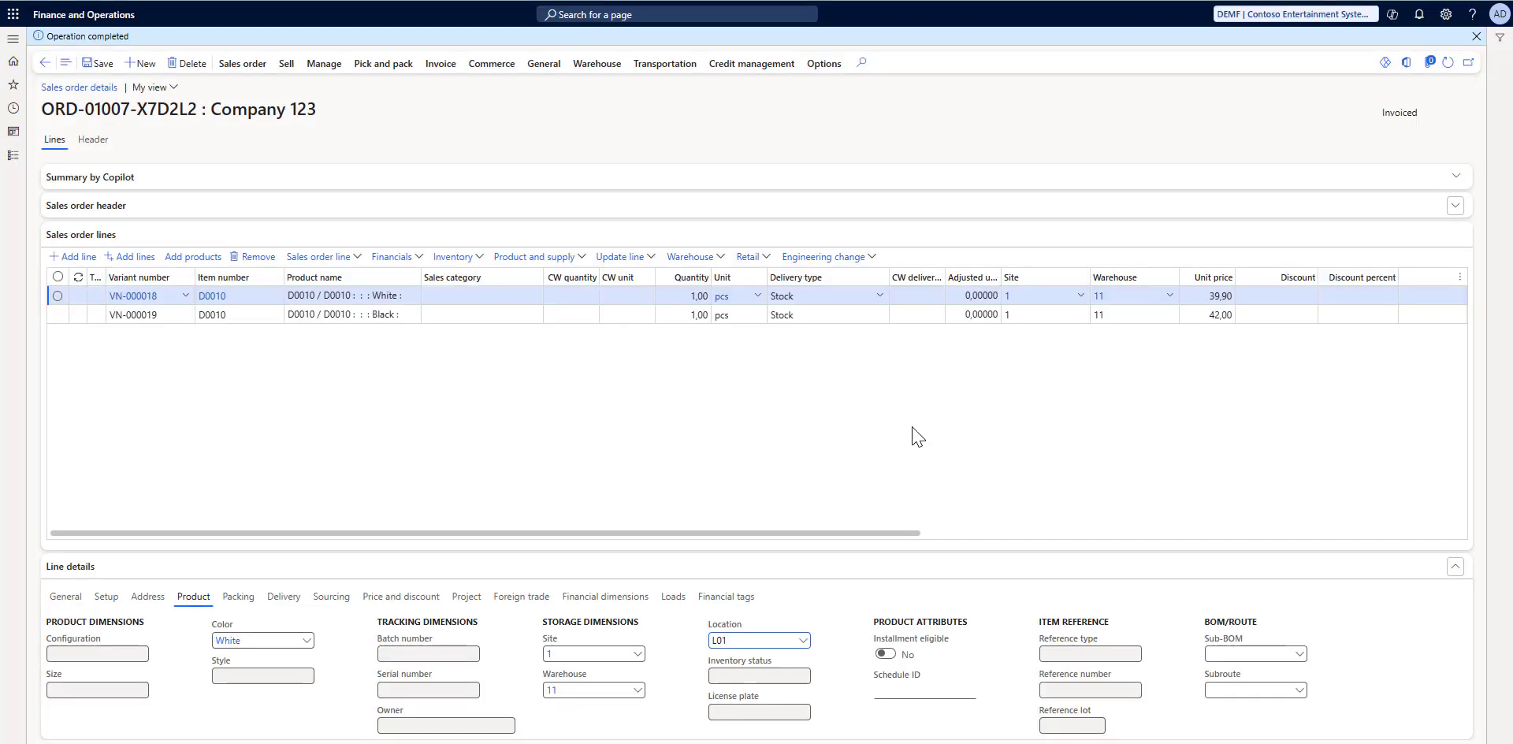
Step: Open the sales order's invoice journal and widen the Invoice column to show the full invoice number
click(438, 63)
click(404, 102)
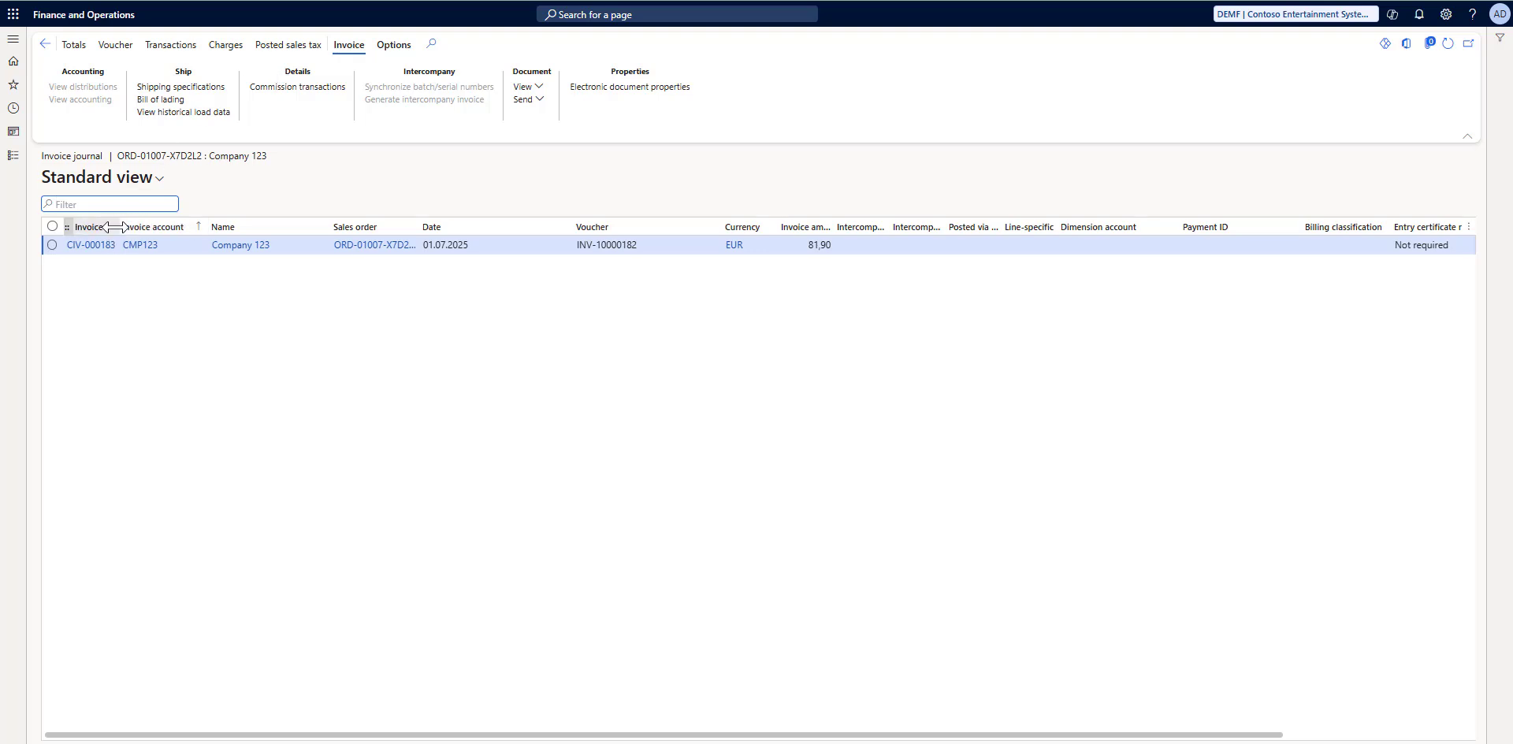
drag(120, 229, 187, 244)
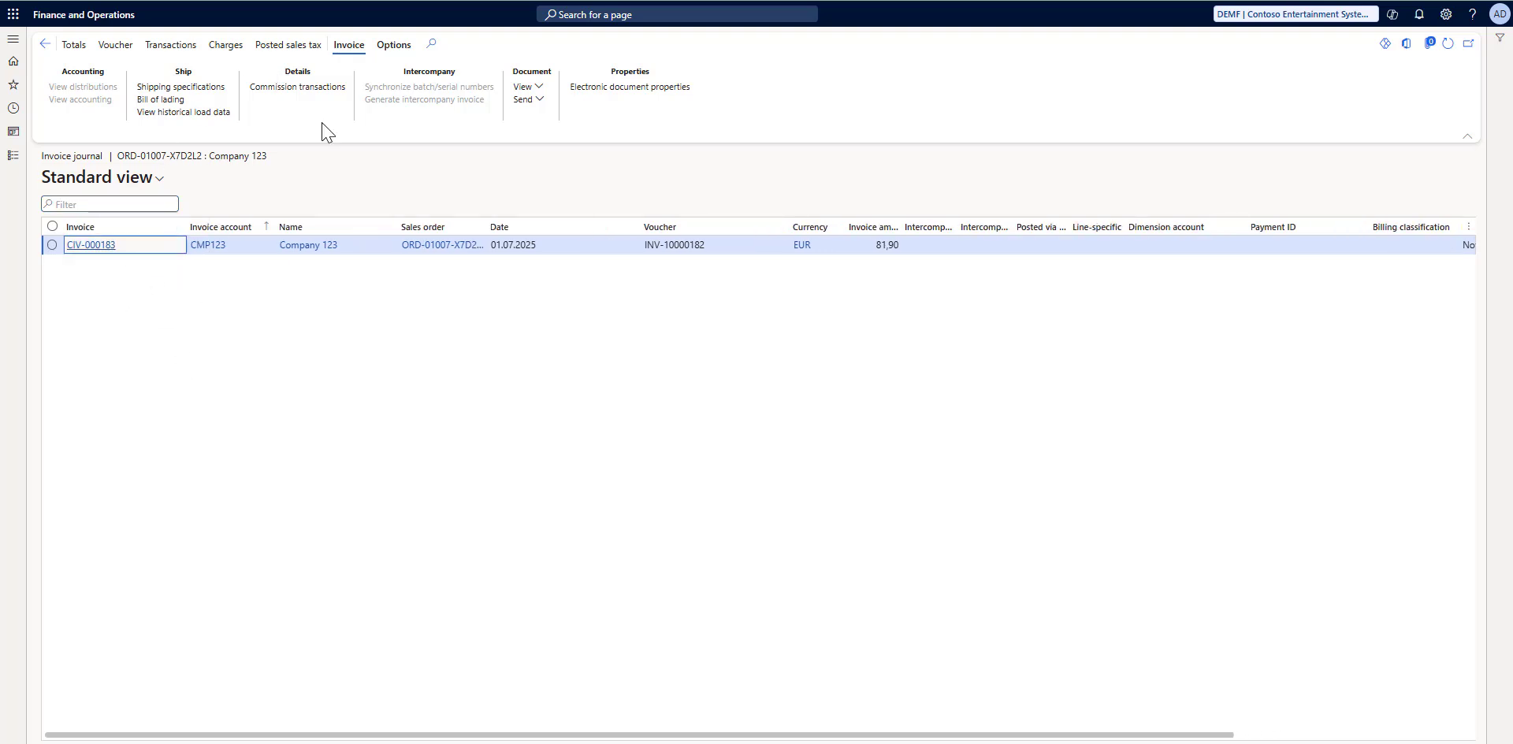
Step: Switch to Dynamics 365 Sales and open the list of invoices (Rechnungen)
key(ctrl+Tab)
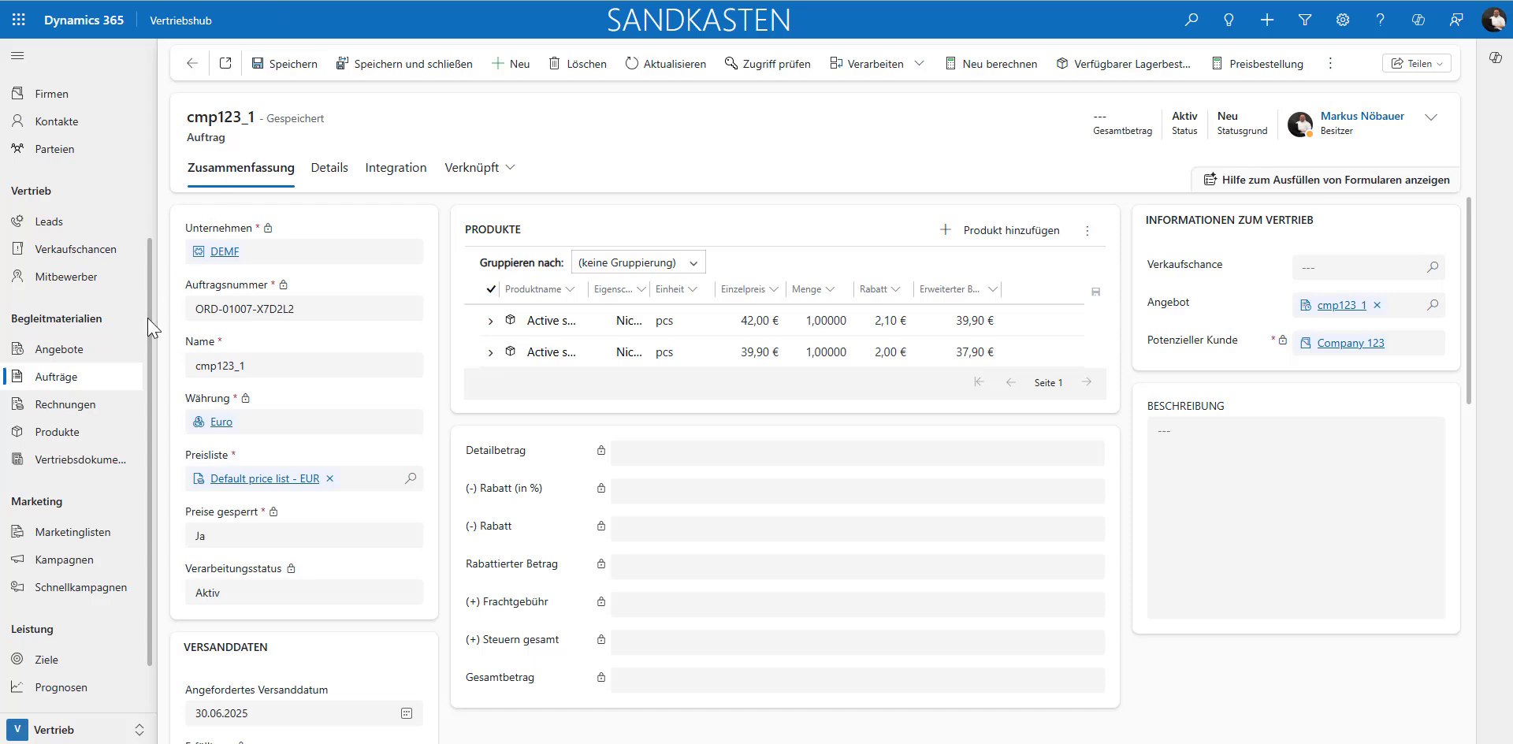
click(65, 404)
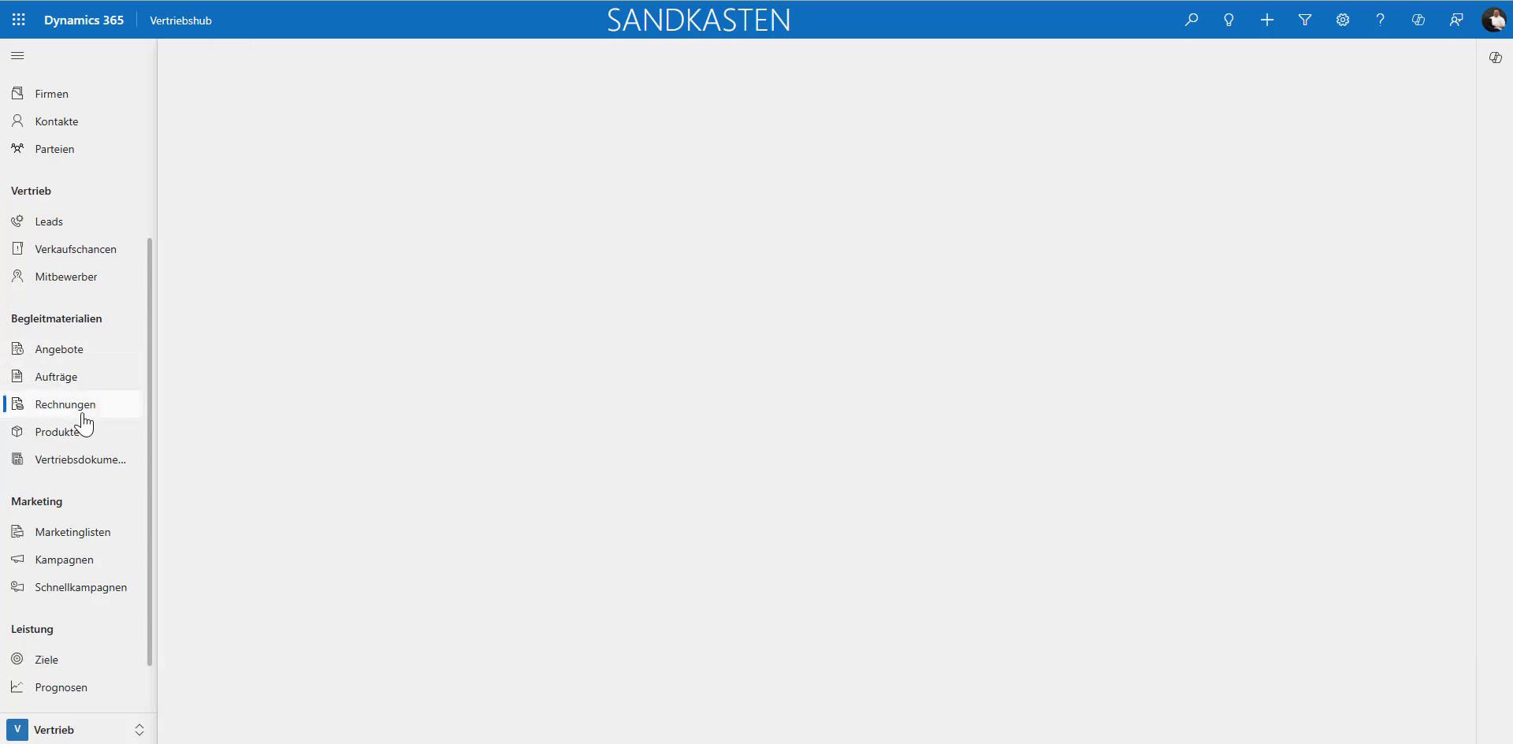